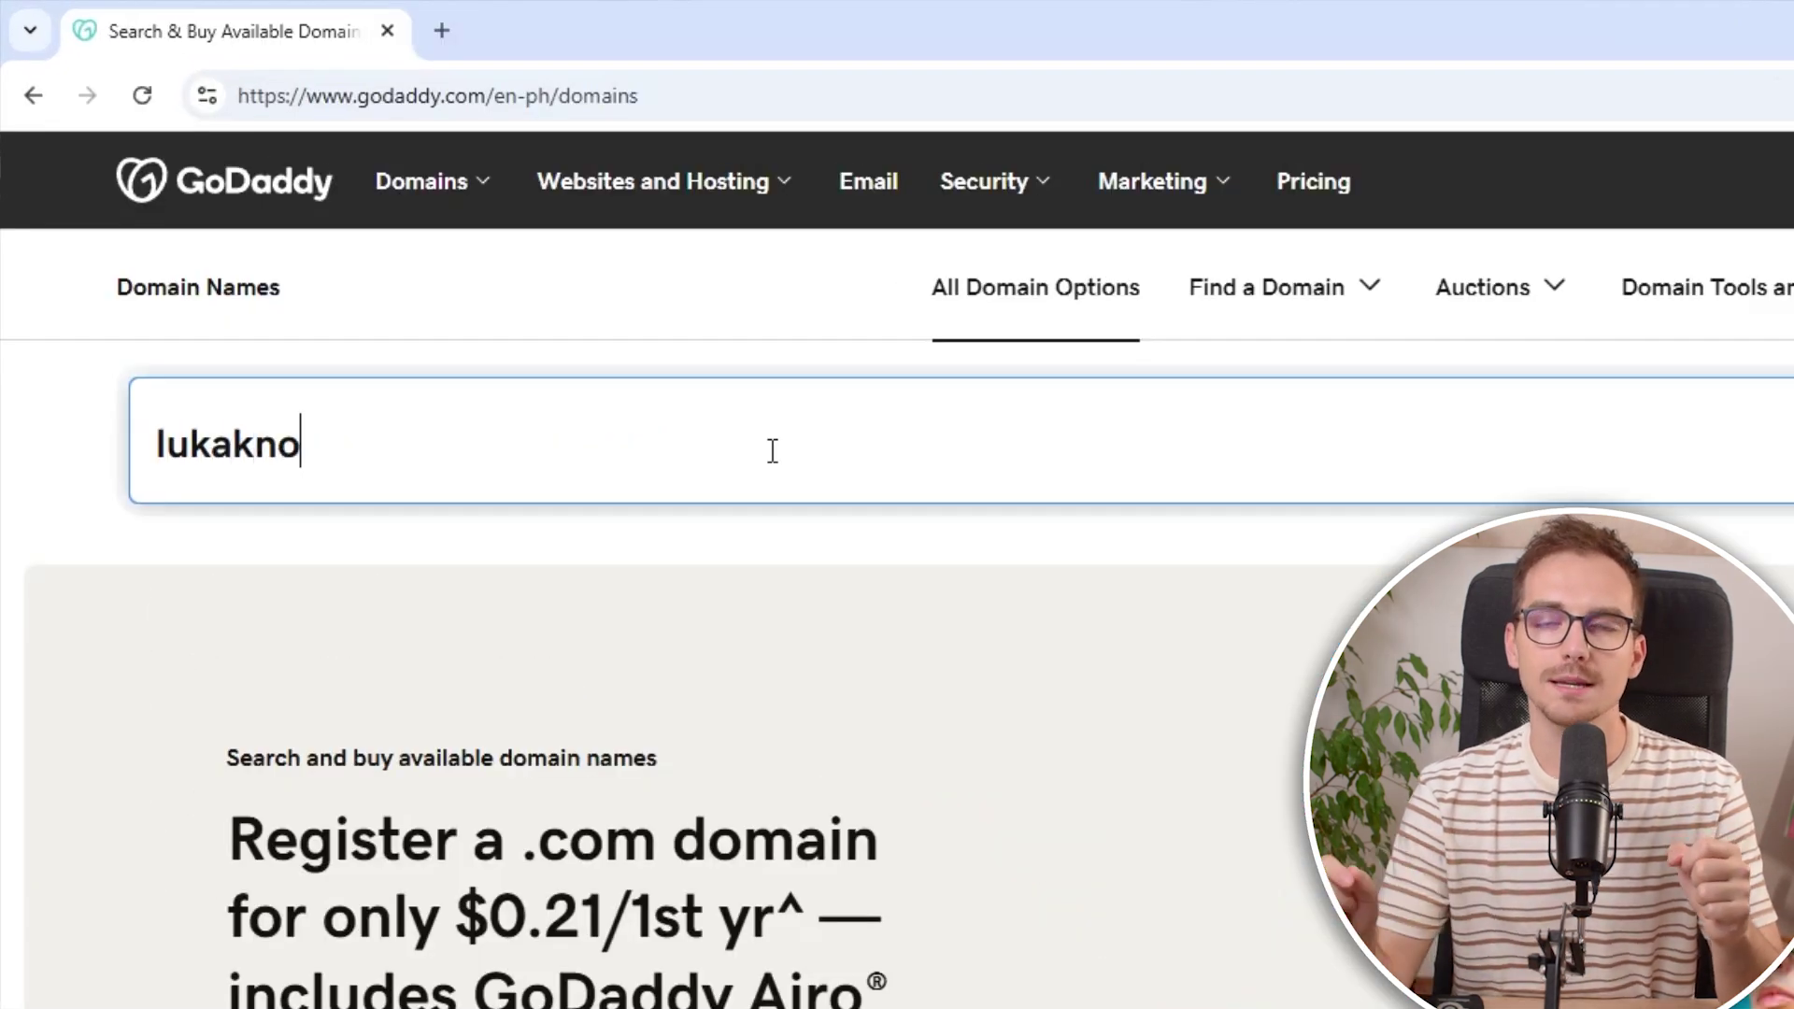
- Enter lukaknowswebsites.com and scroll its Connect domain destinations: Websites, Social Sites, Online Stores, Media Sites
type("wswebsites.co")
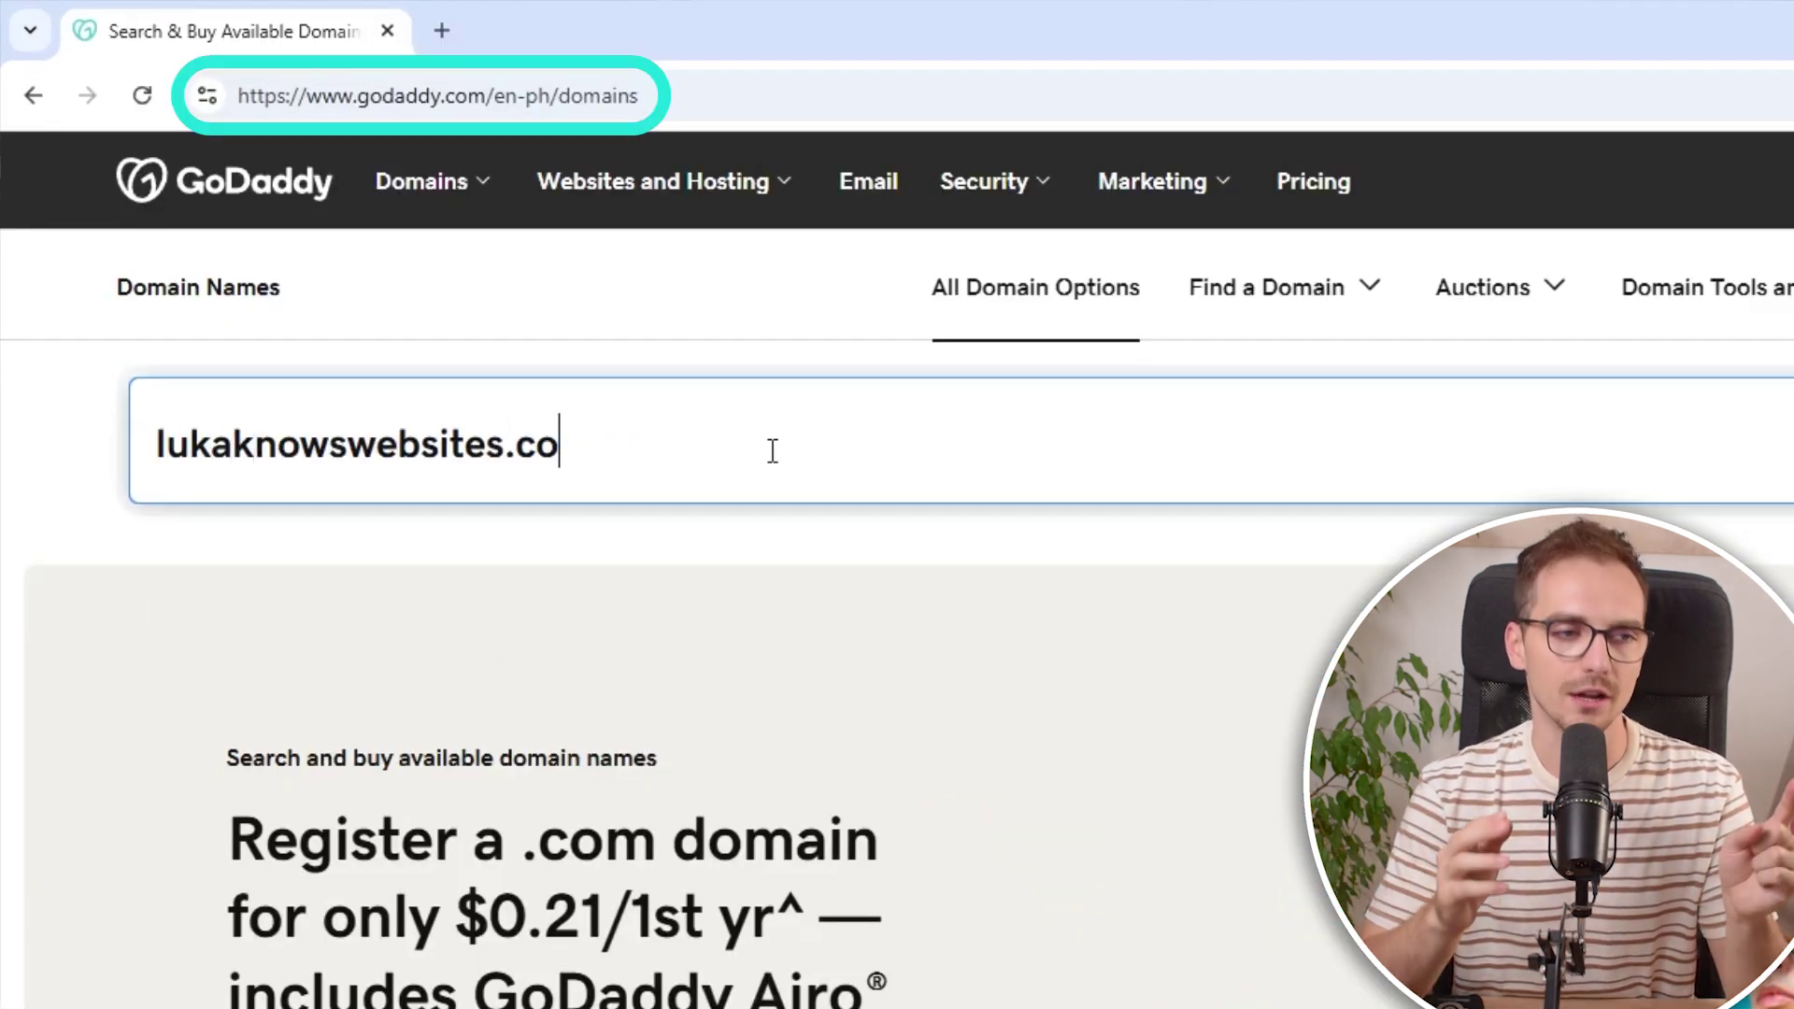
type("m")
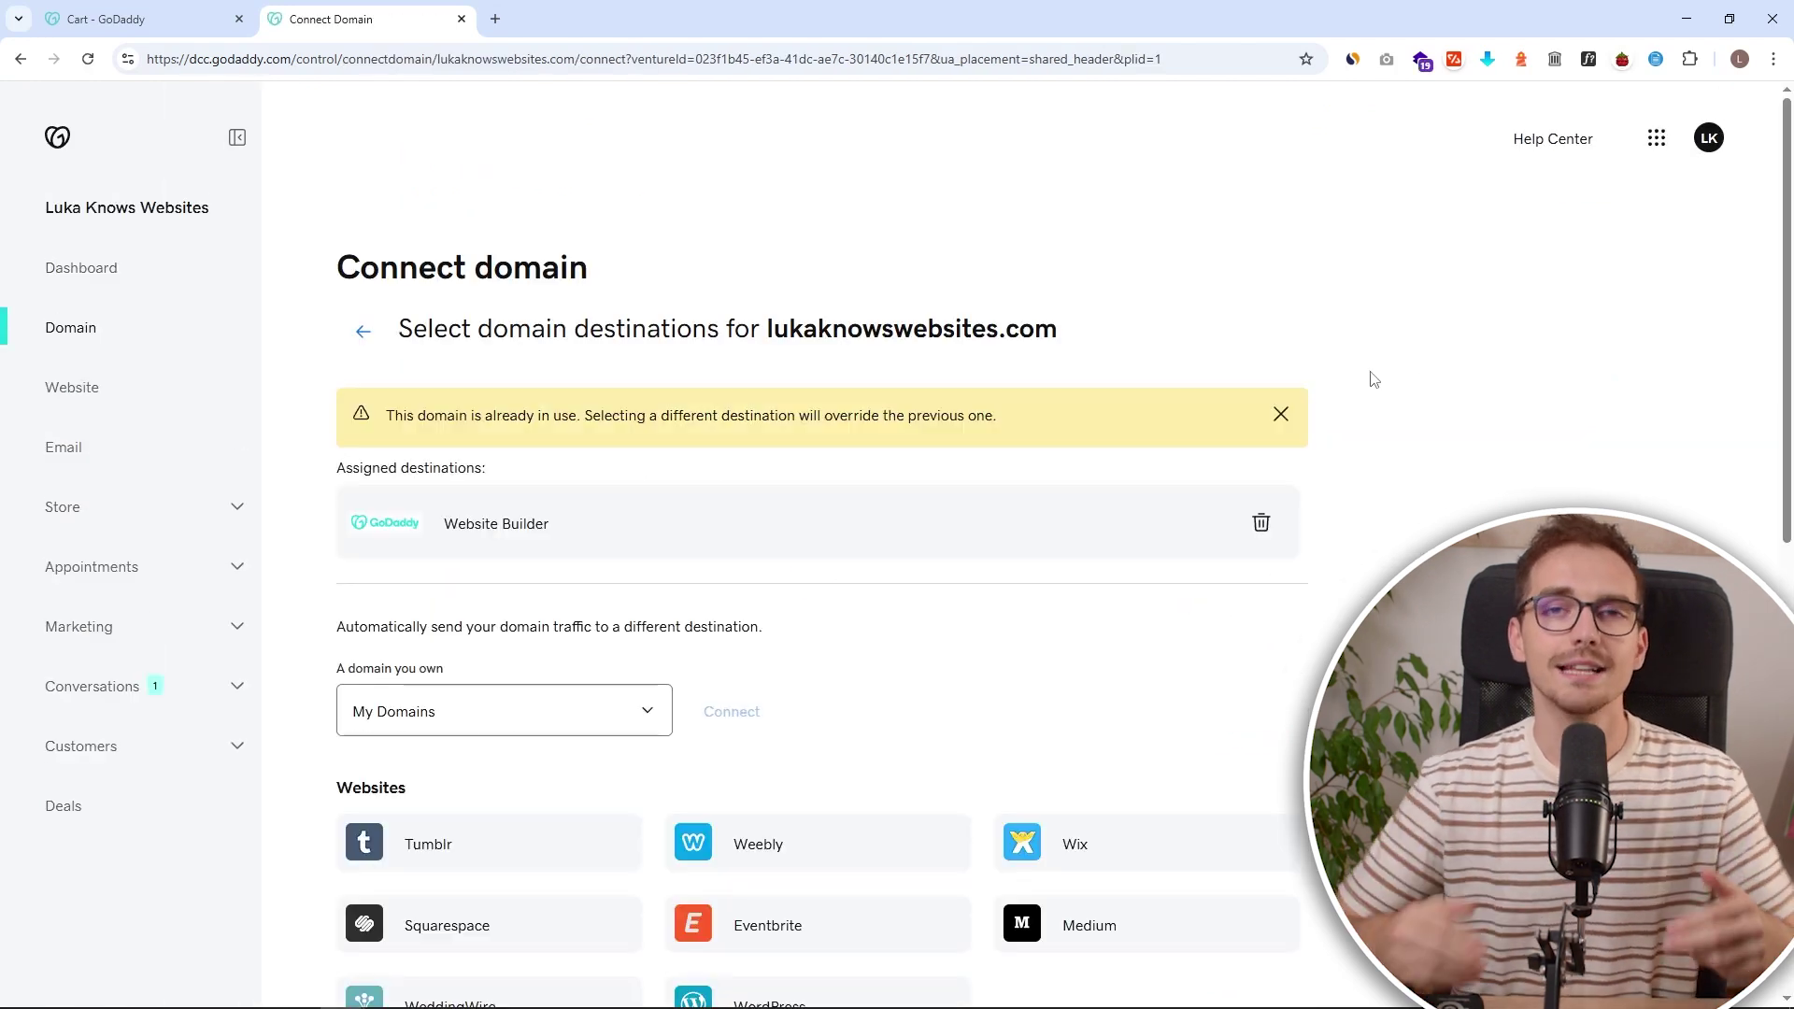
scroll(1356, 386, "down", 10)
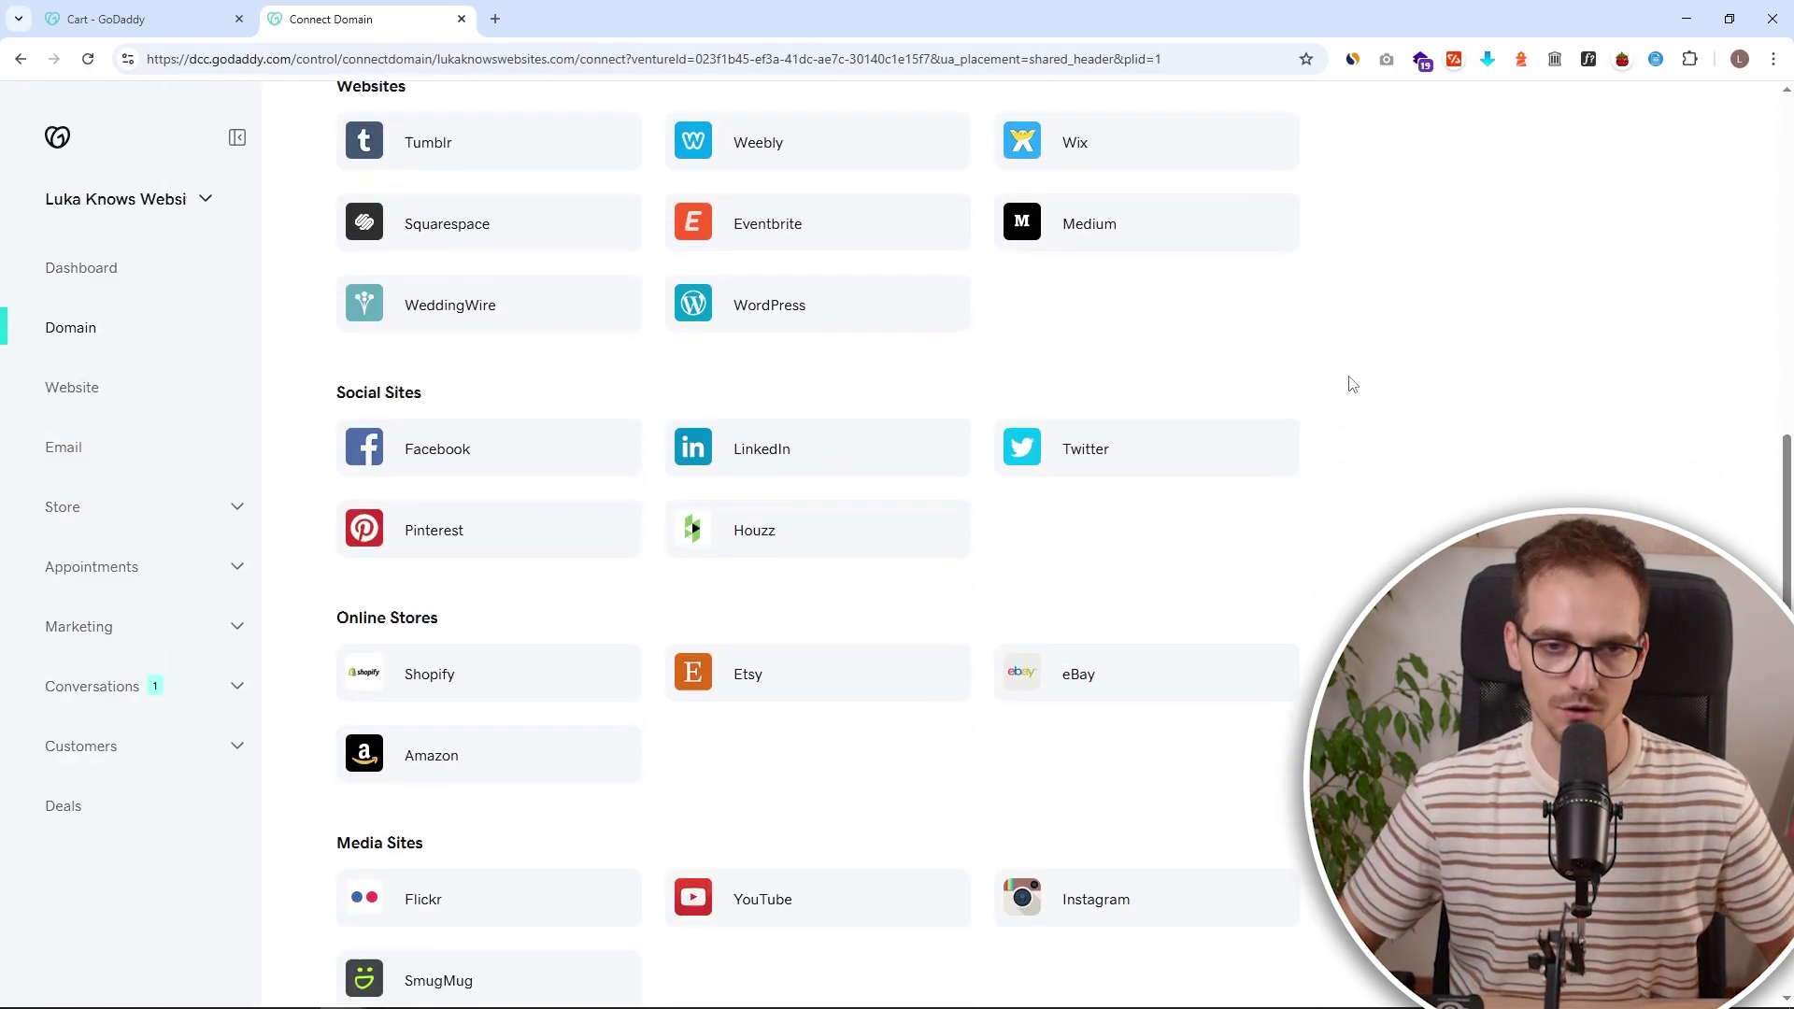
- Google 'Godaddy' and open the 'GoDaddy: Domain Names' result
scroll(1338, 382, "up", 5)
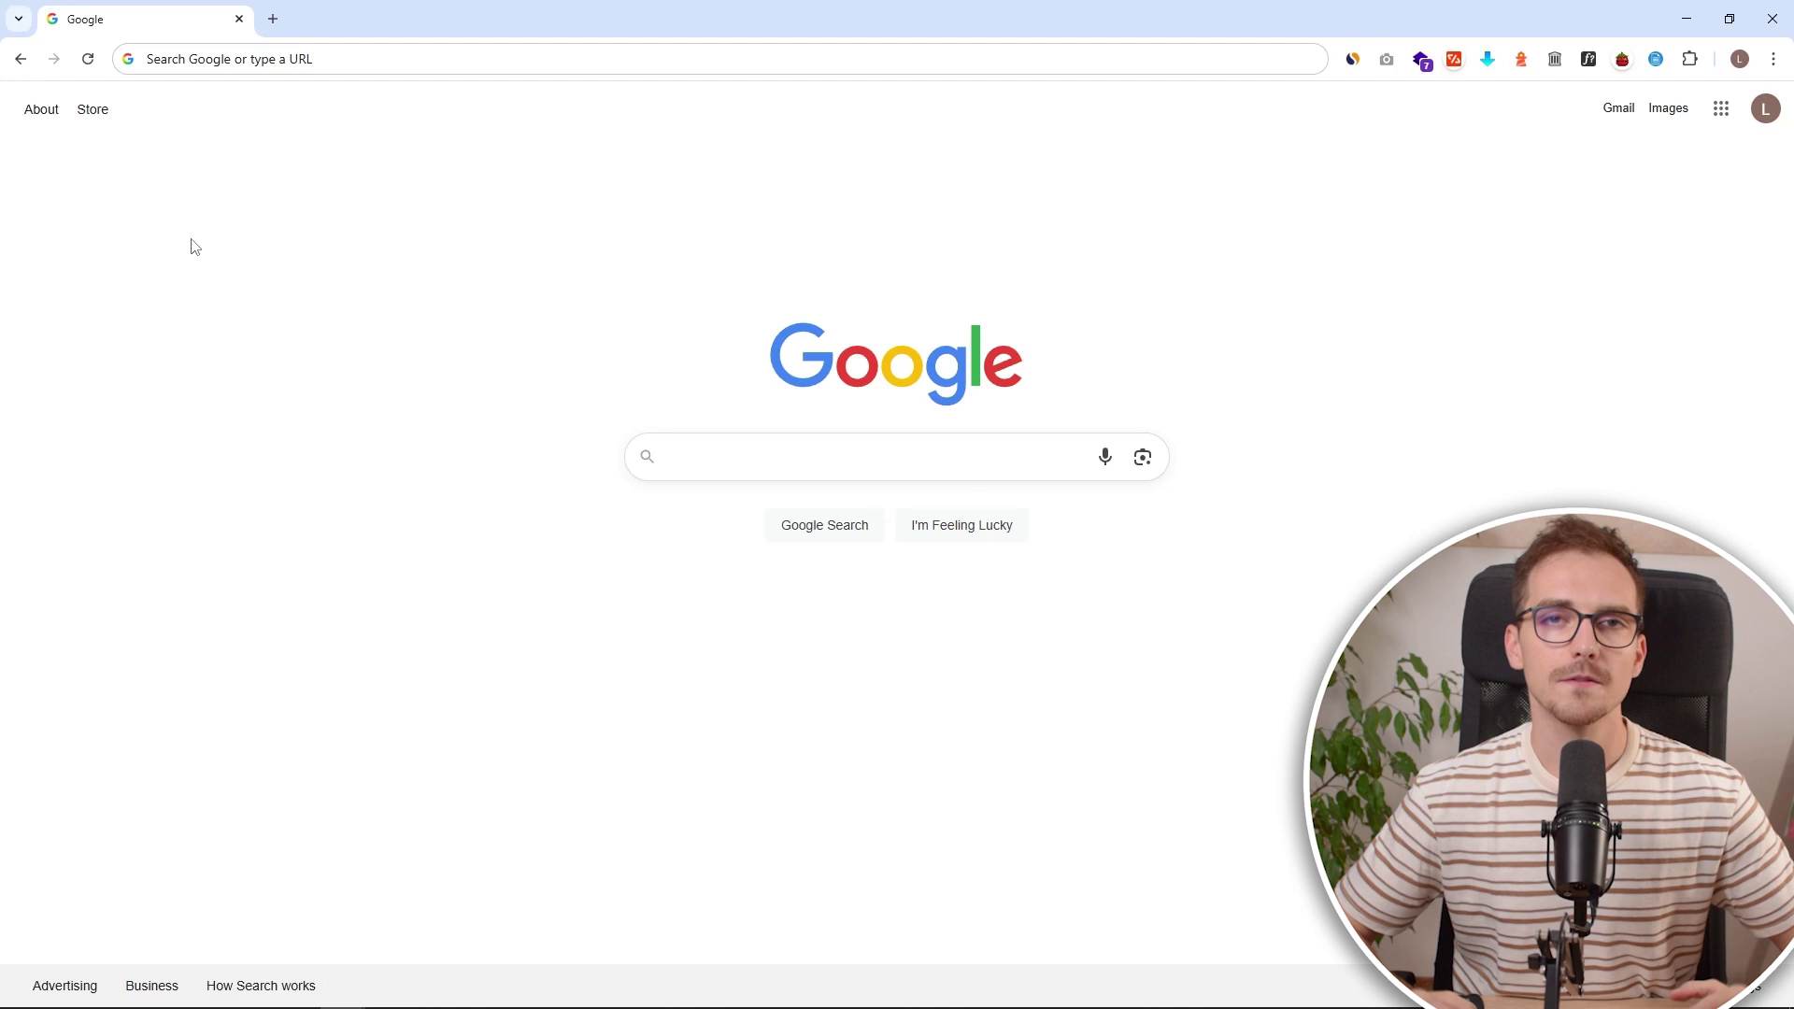
left_click(160, 64)
type("Godaddy")
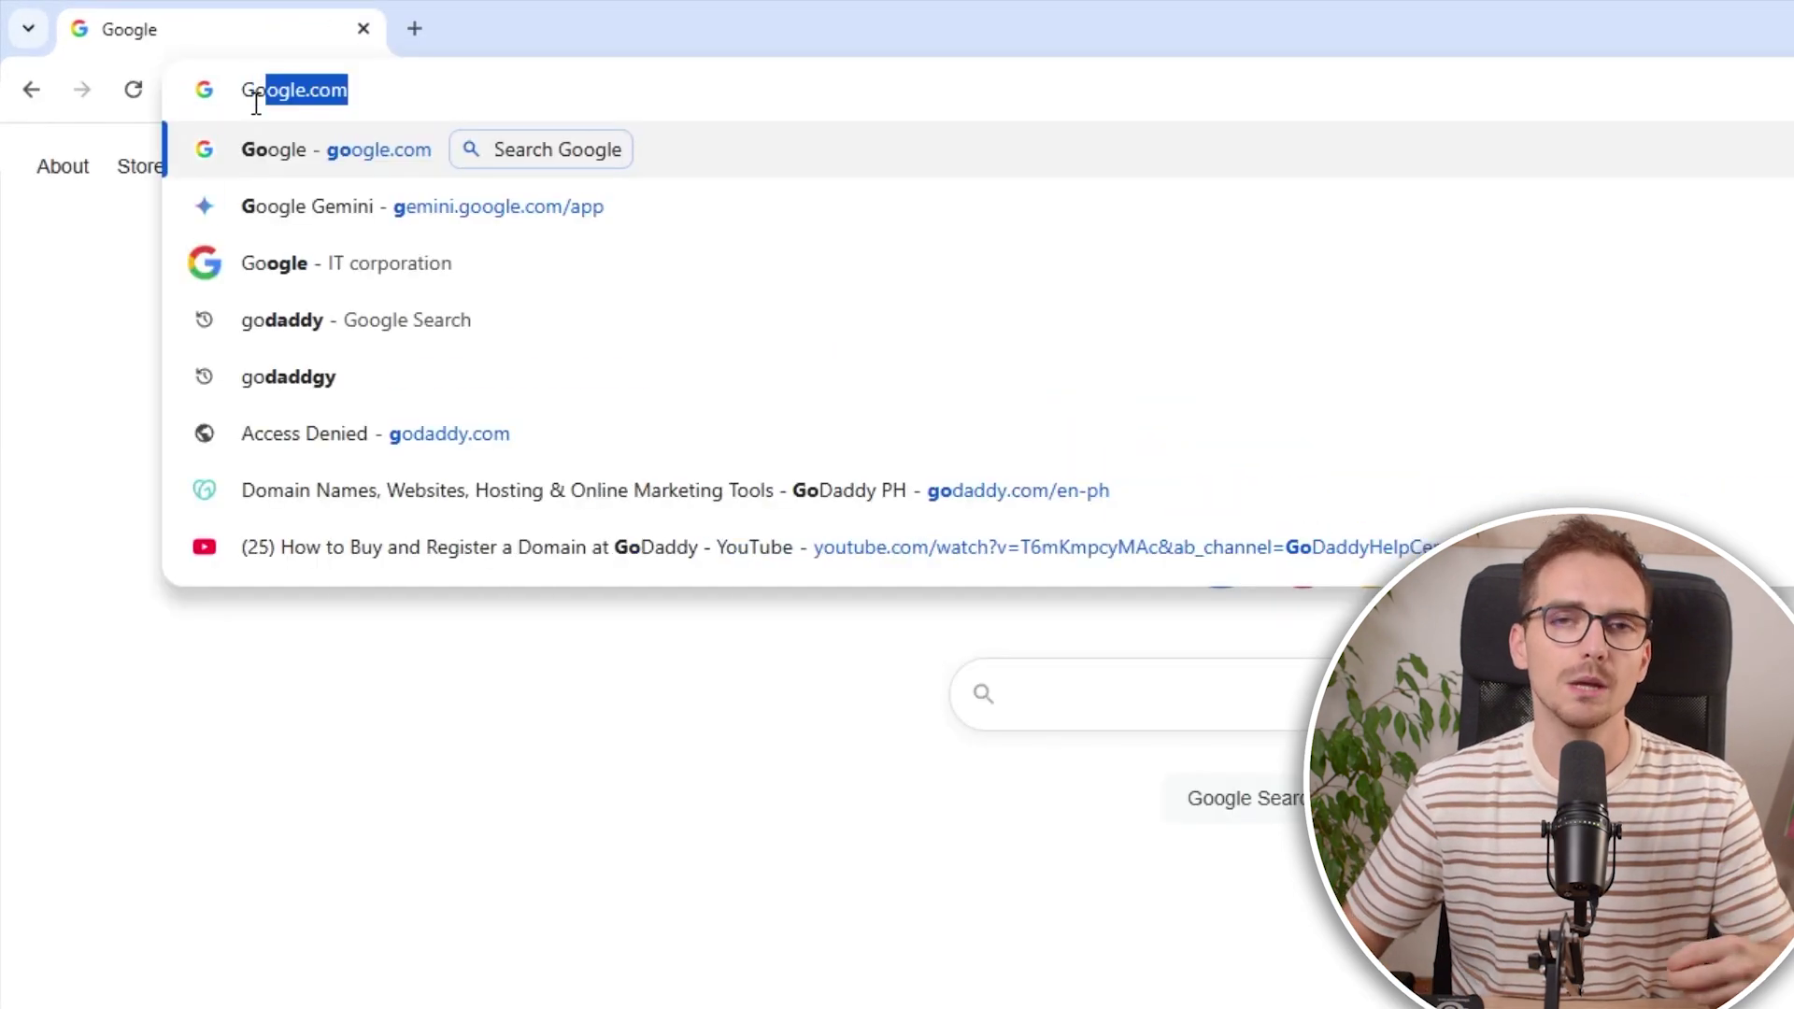
key("Delete")
key("Return")
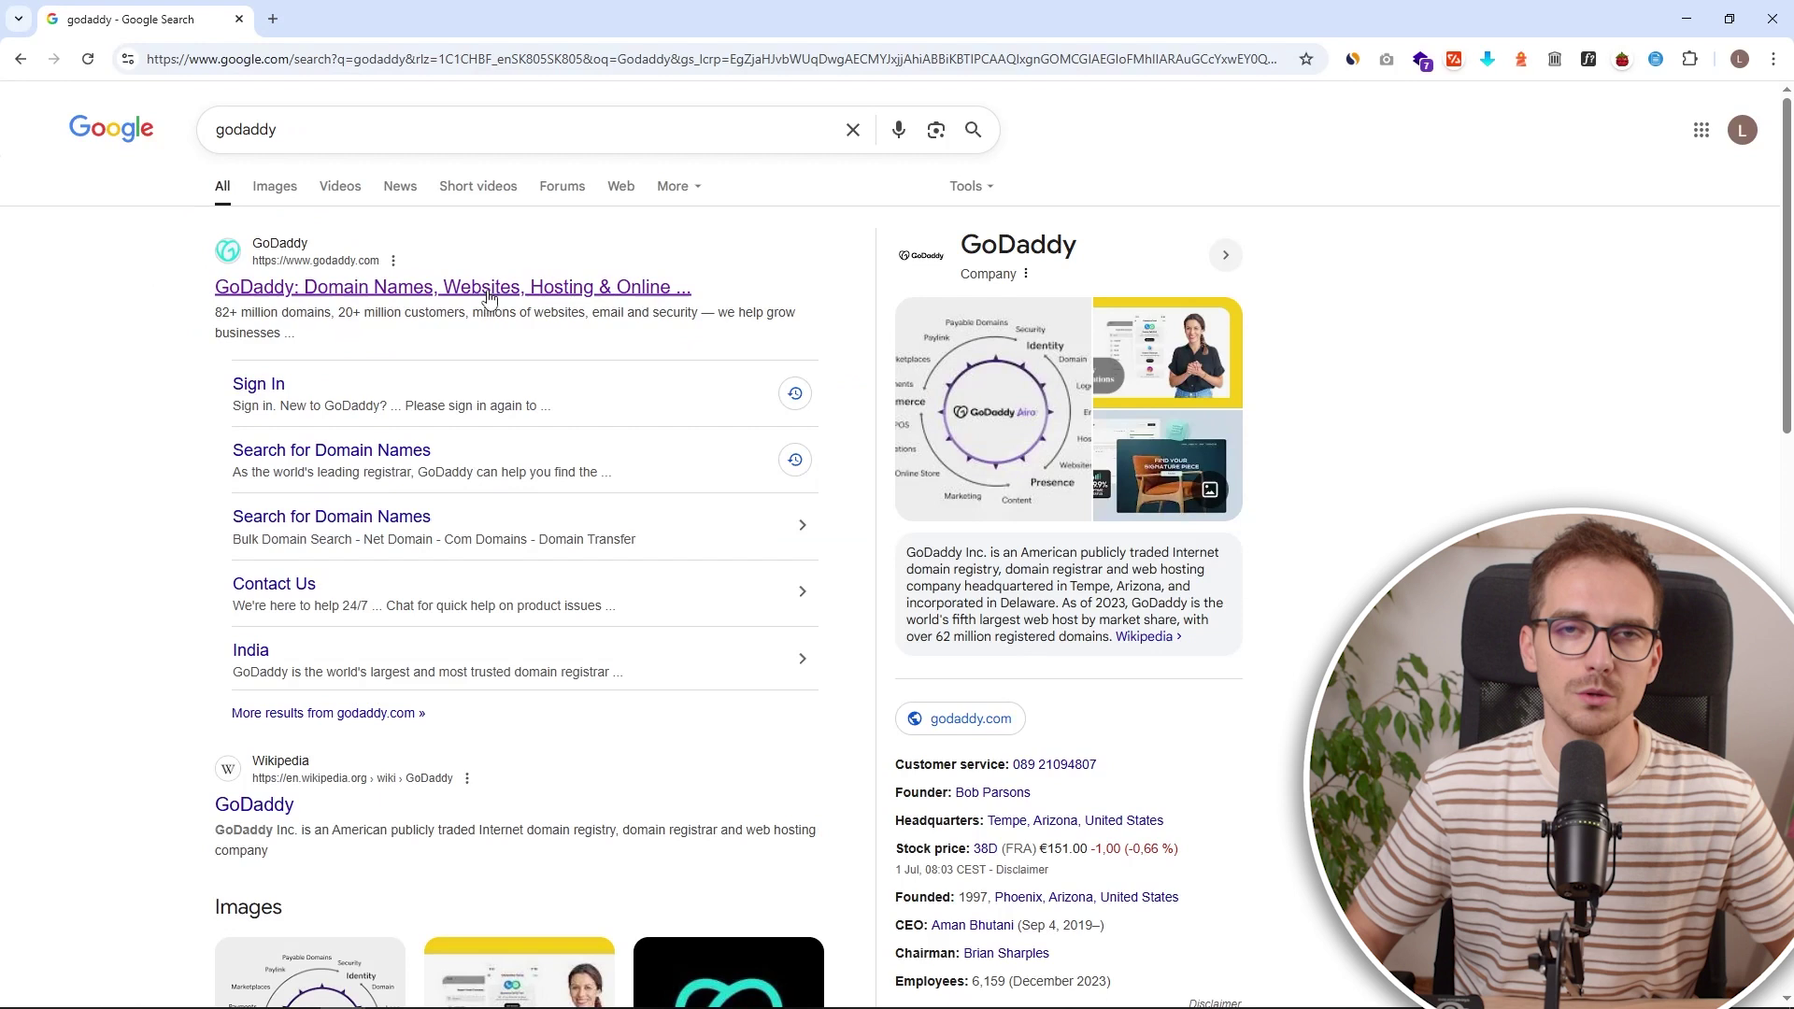
left_click(490, 296)
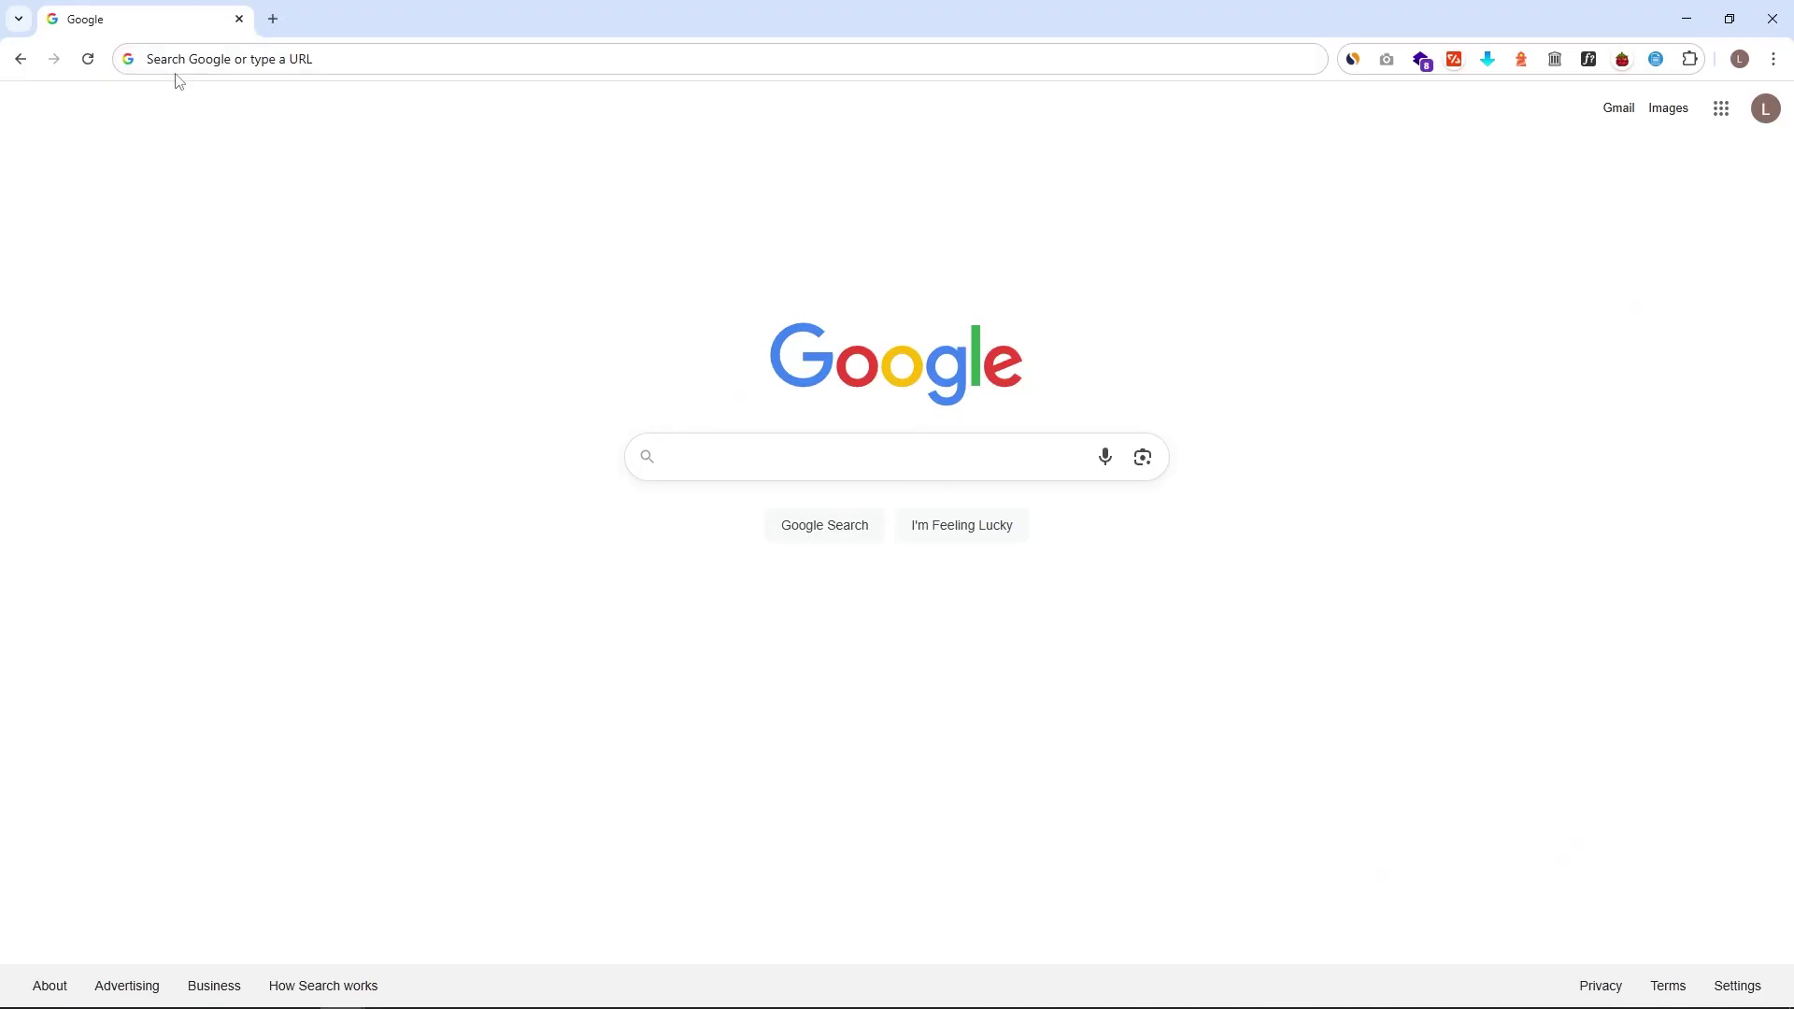
- Load the lukaknows.com/godaddy link in the address bar, entering it a second time
left_click(173, 59)
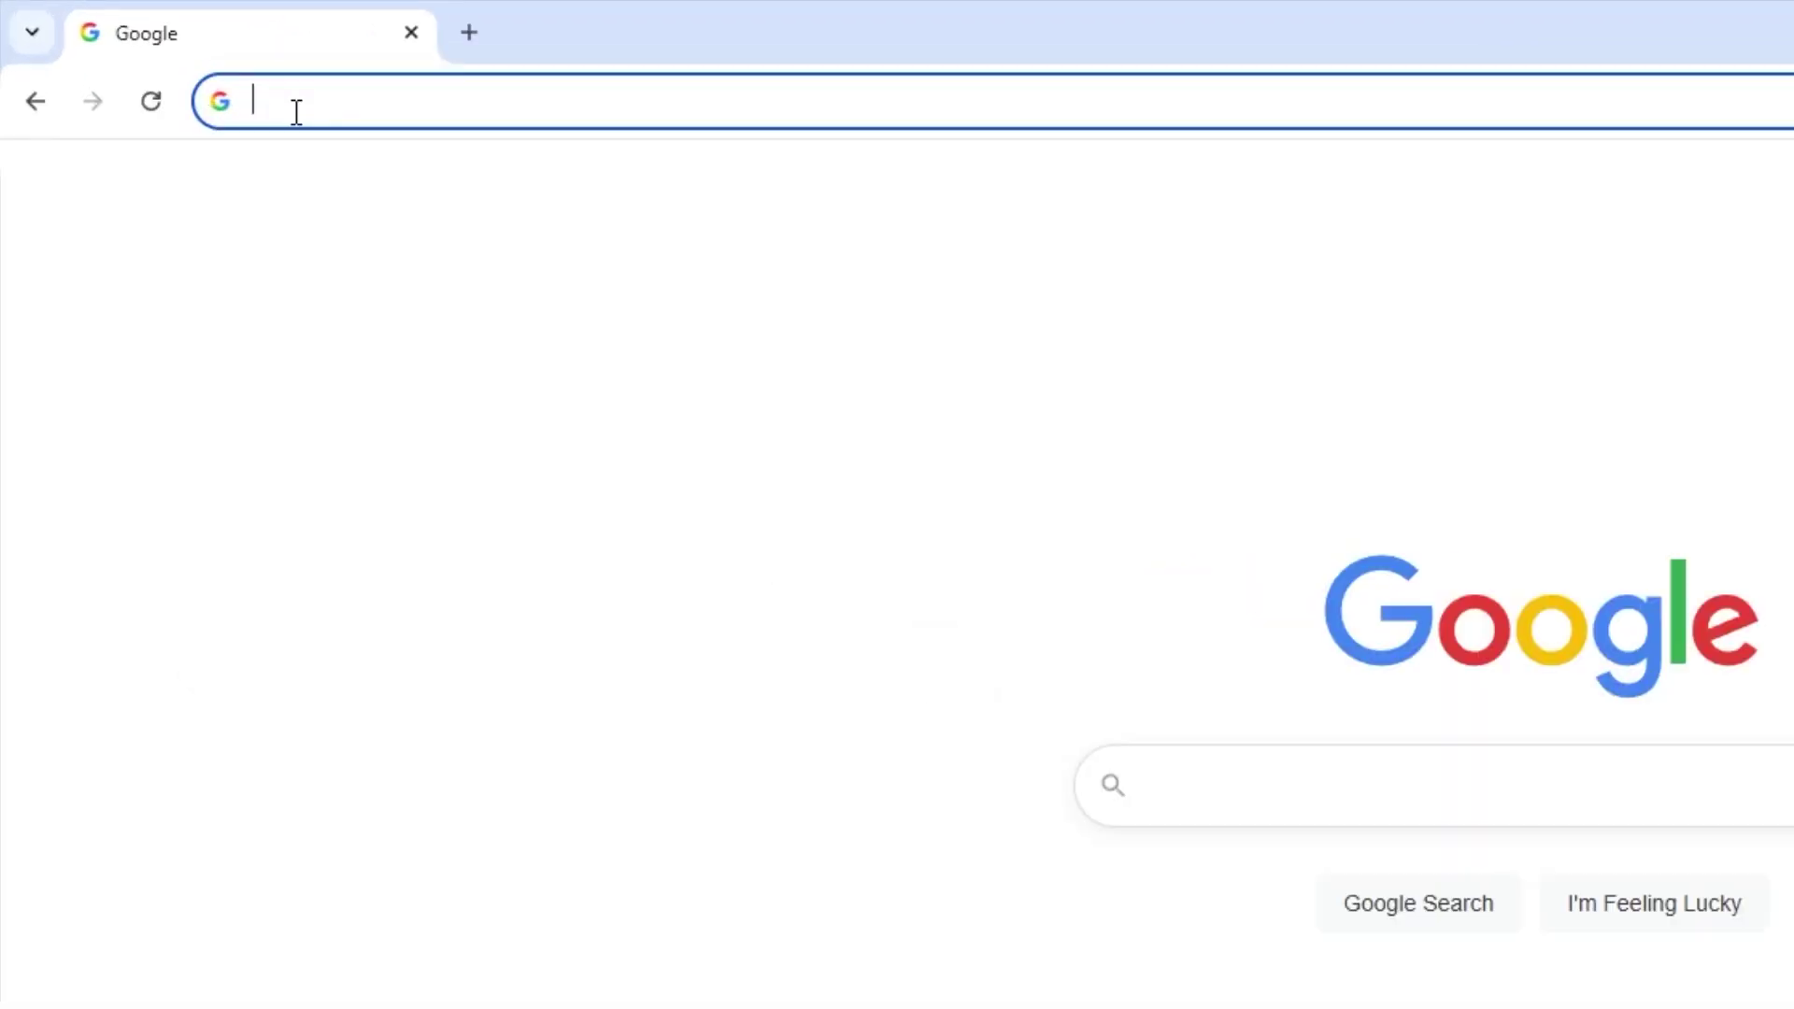
type("lukaknows")
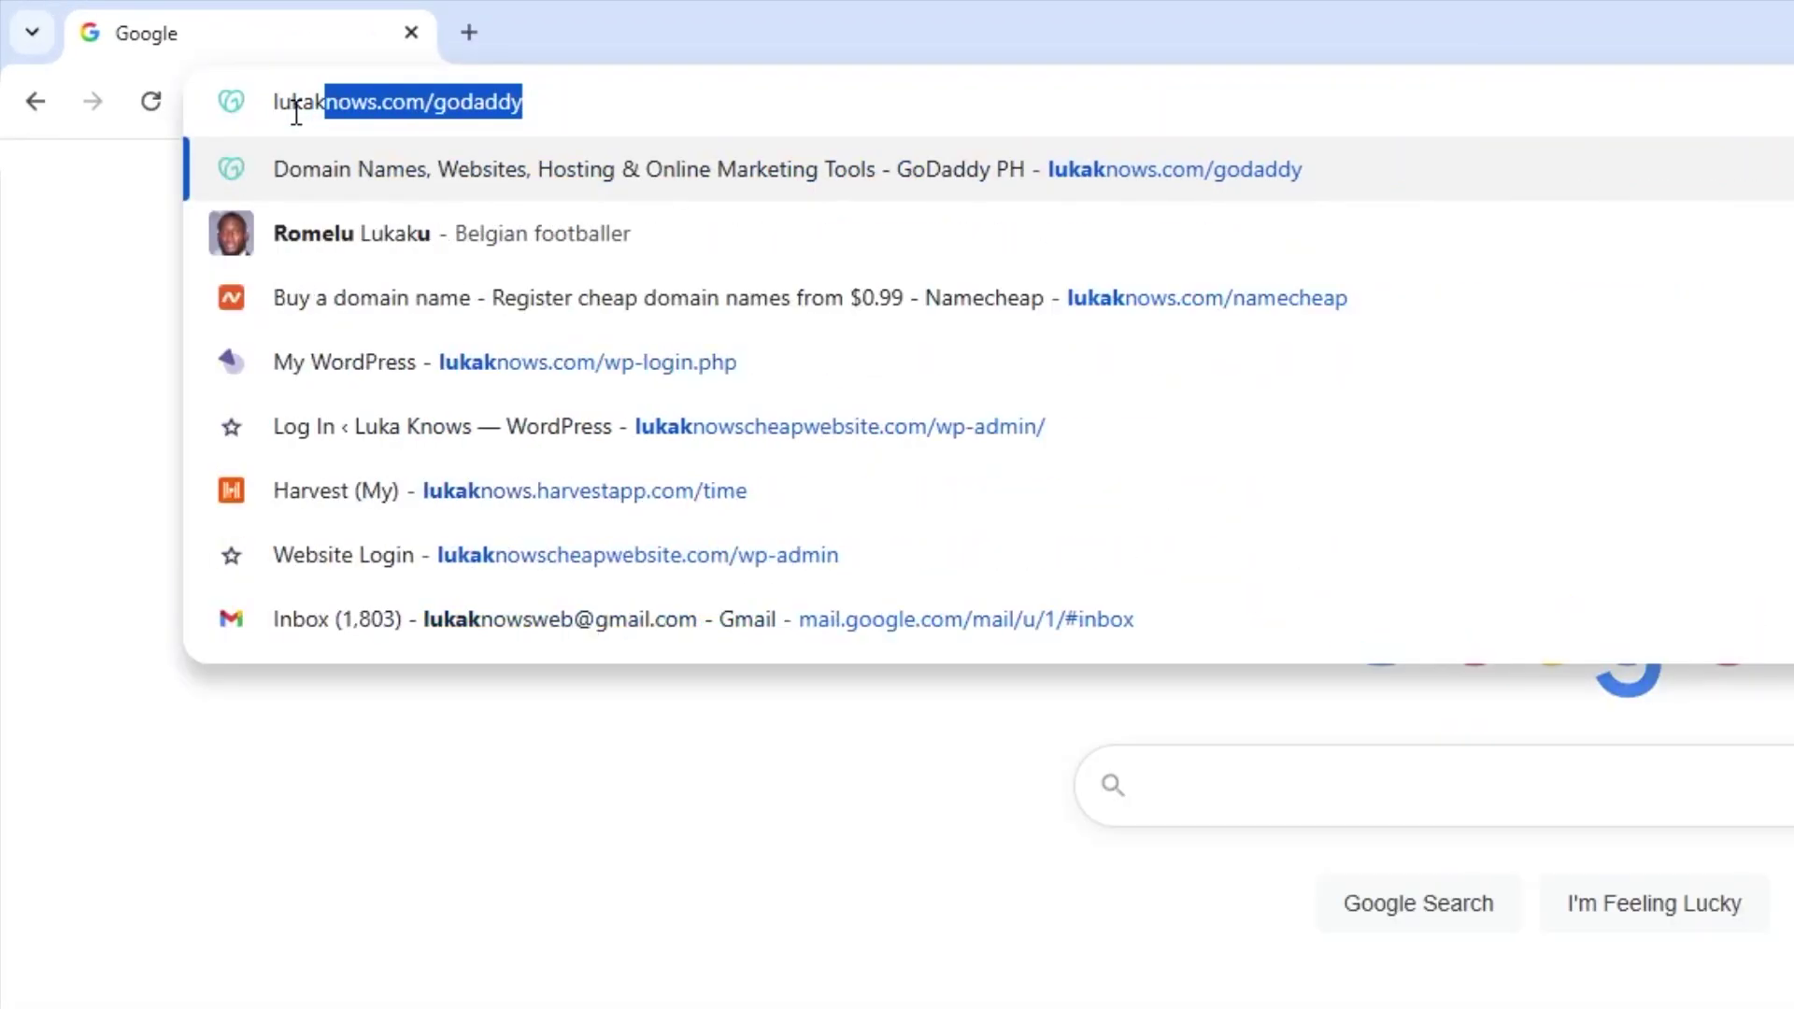
type(".com")
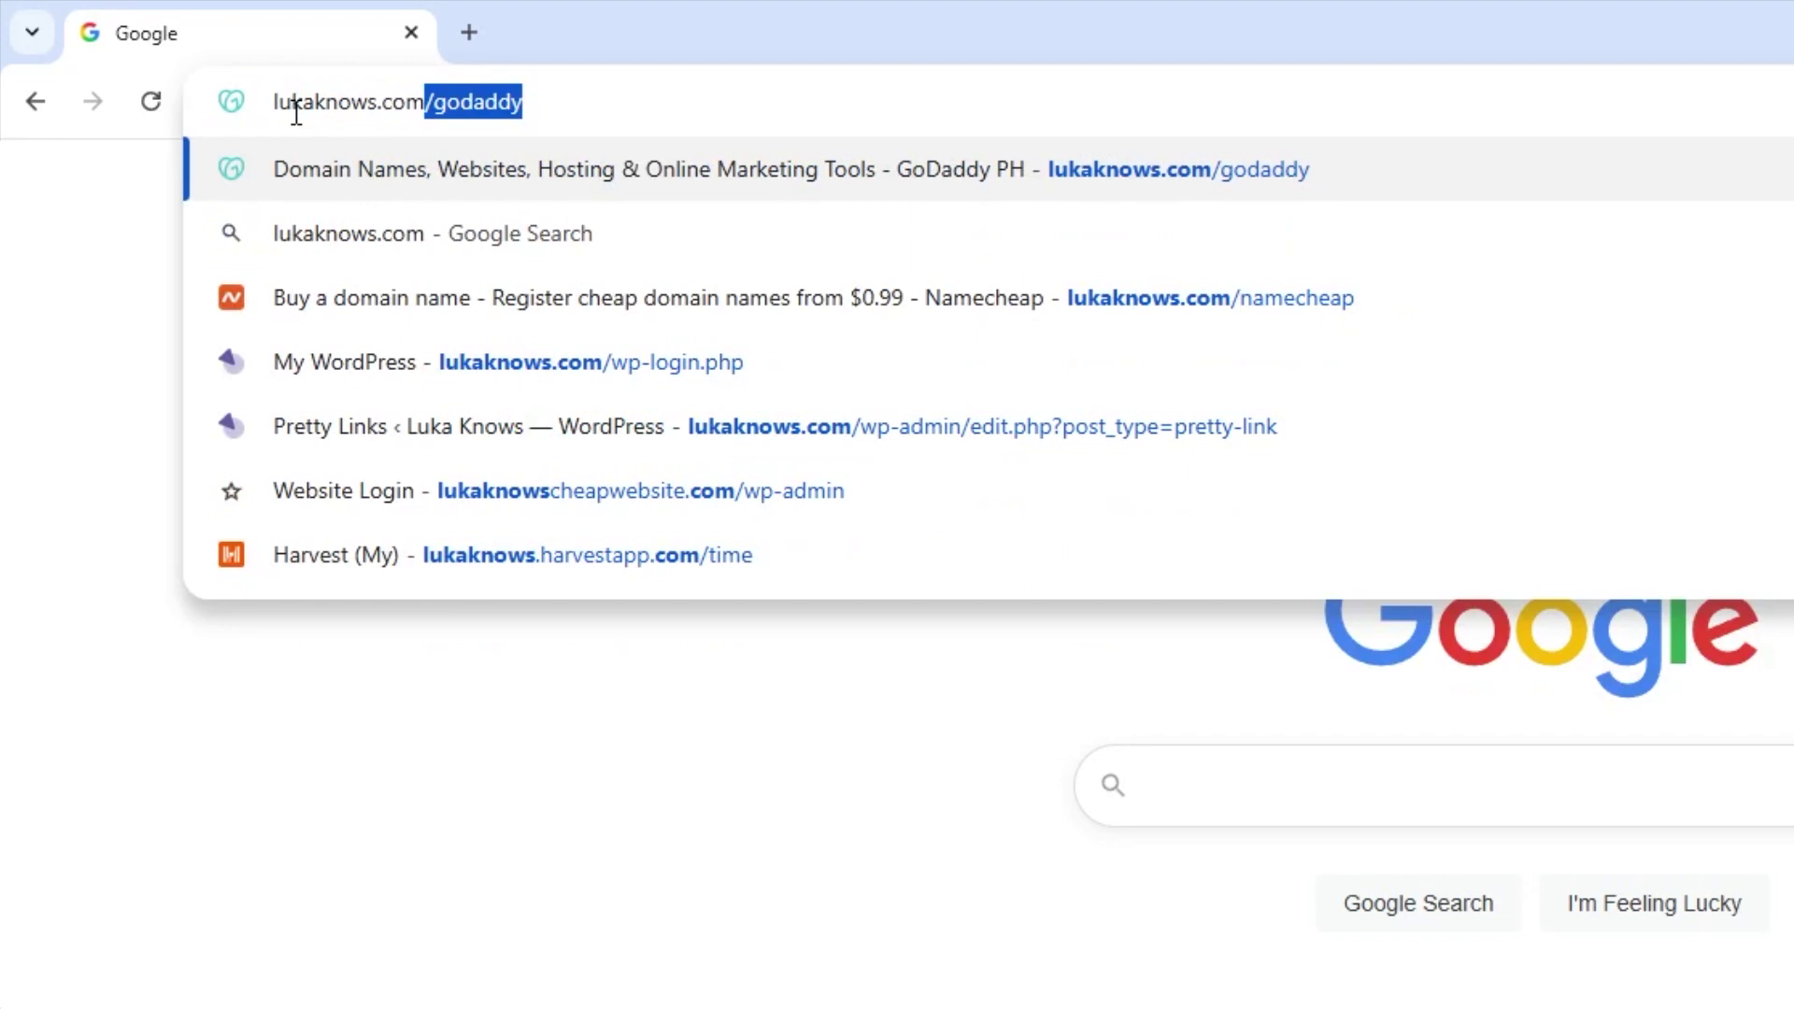
type("/godaddy")
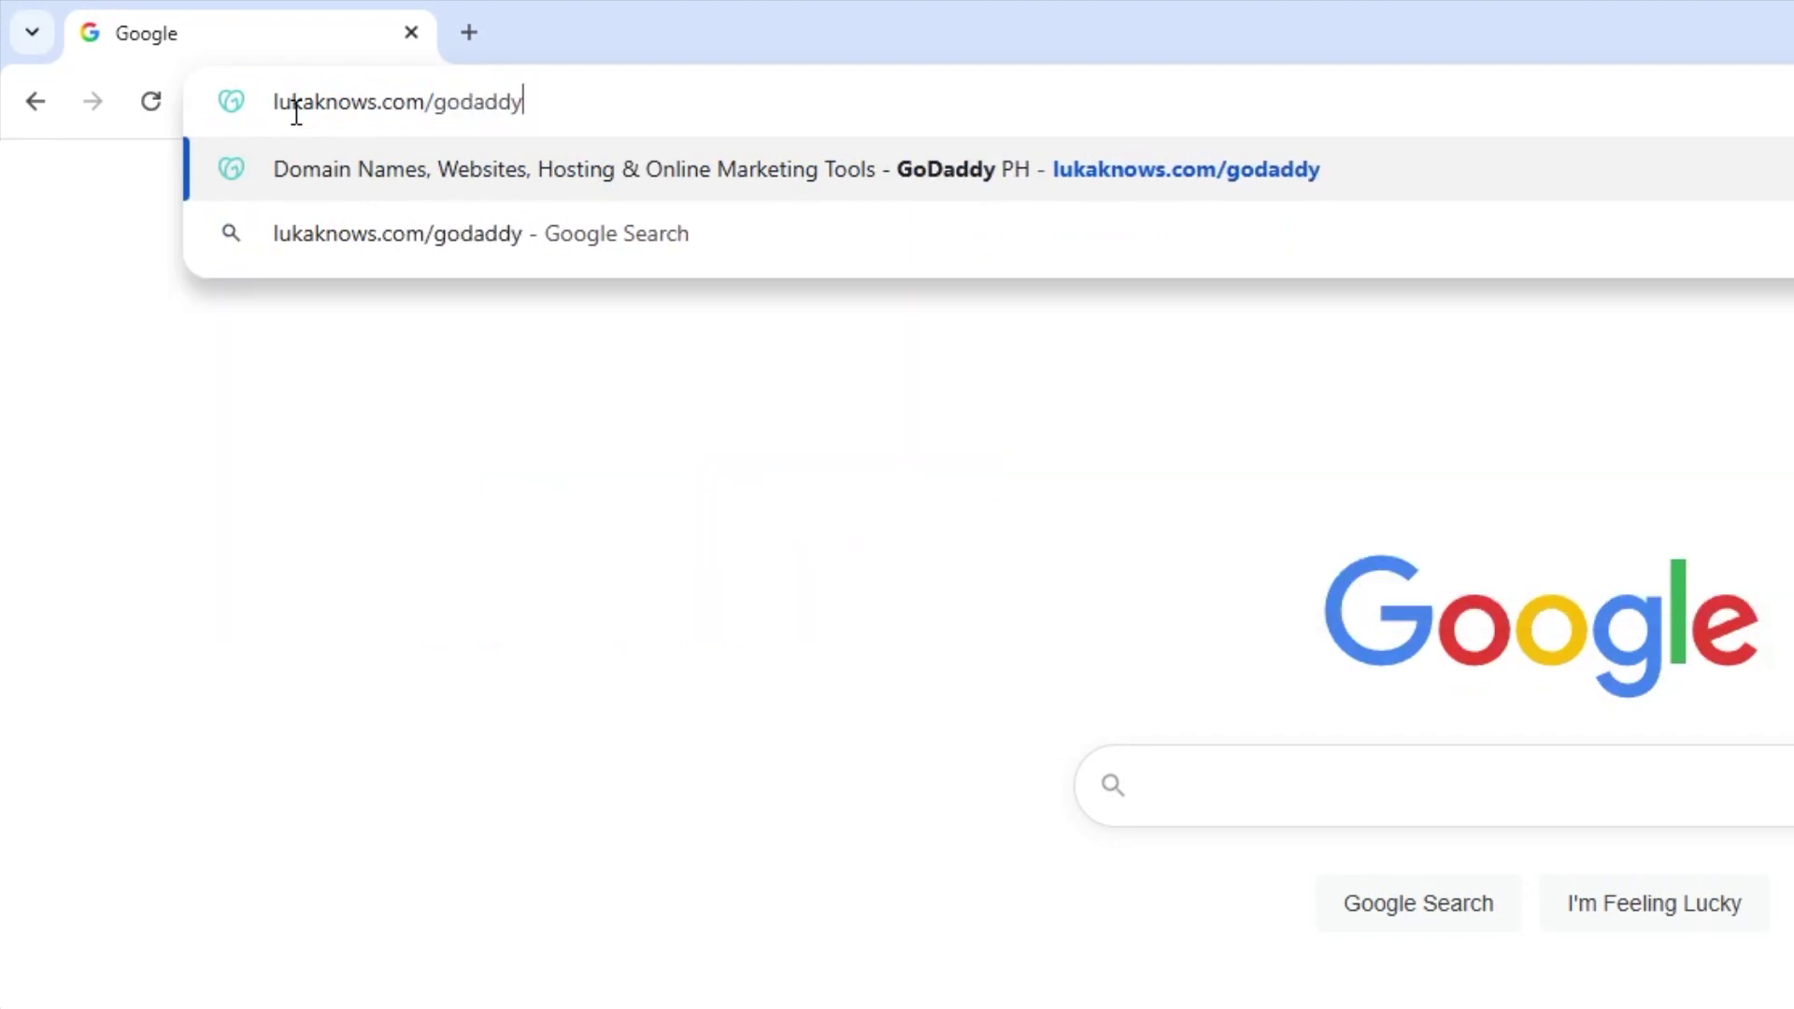
key("Return")
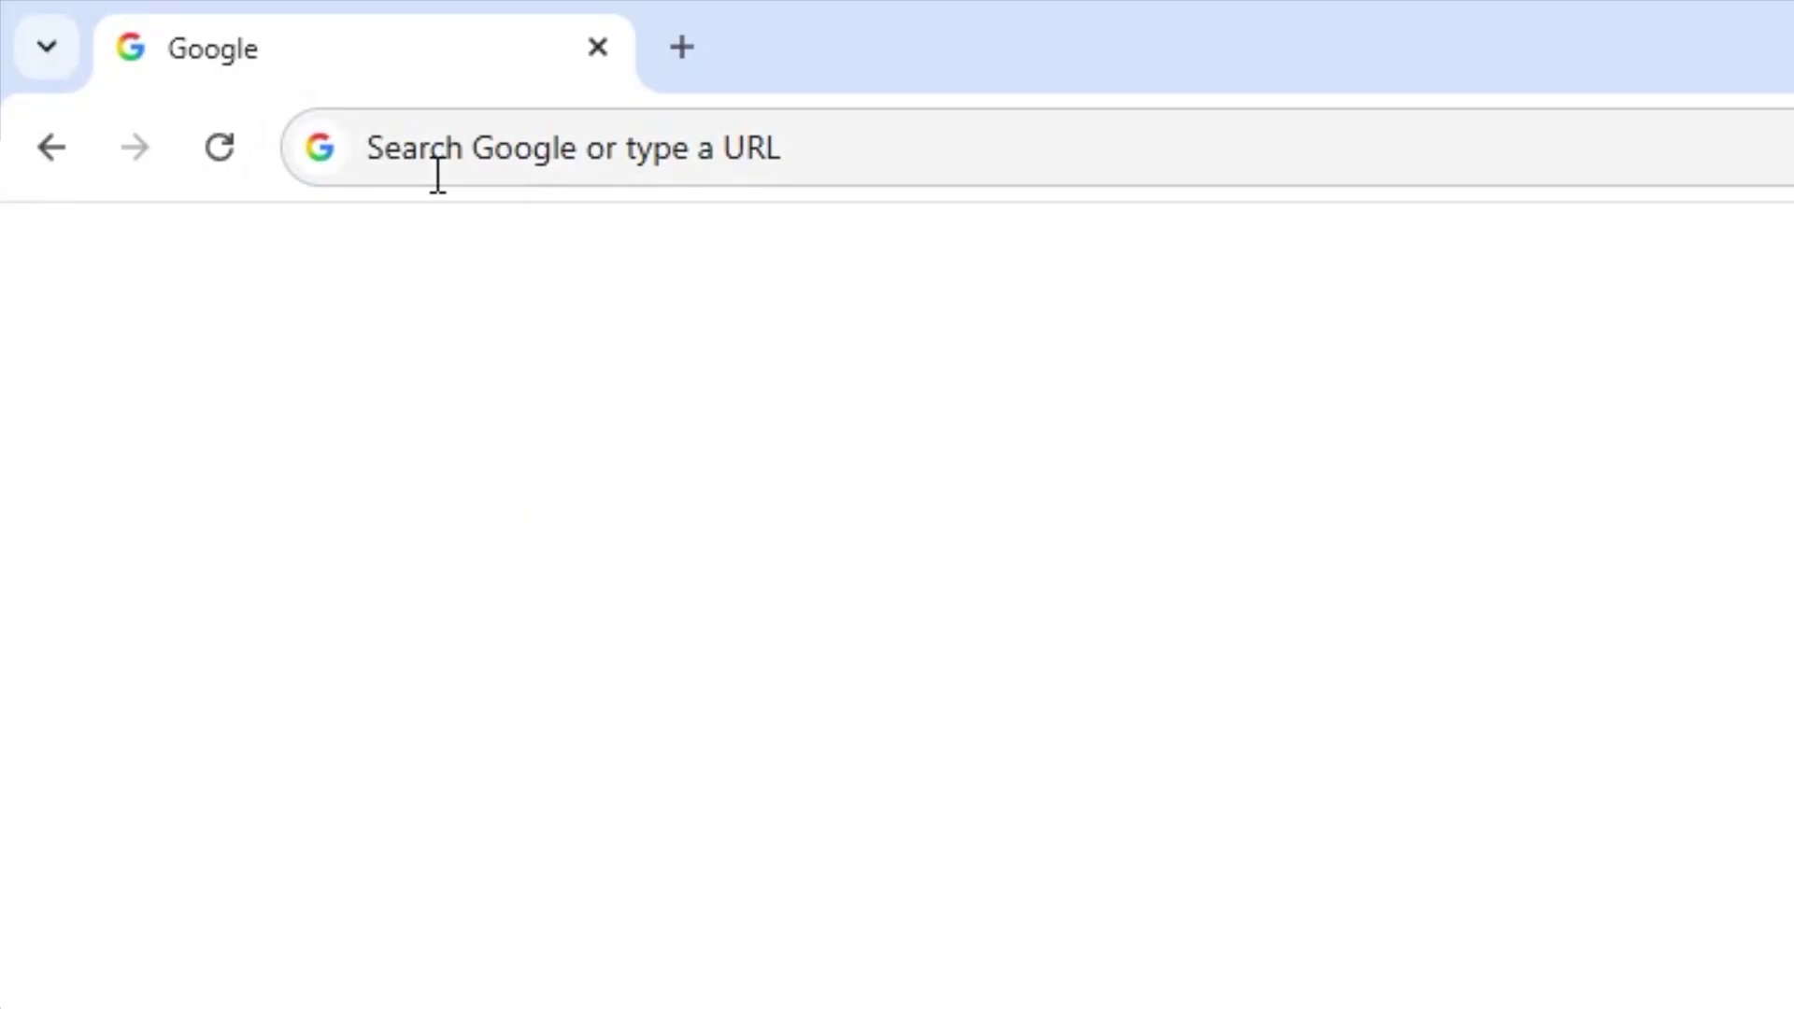
left_click(437, 174)
type("lukaknows.com/")
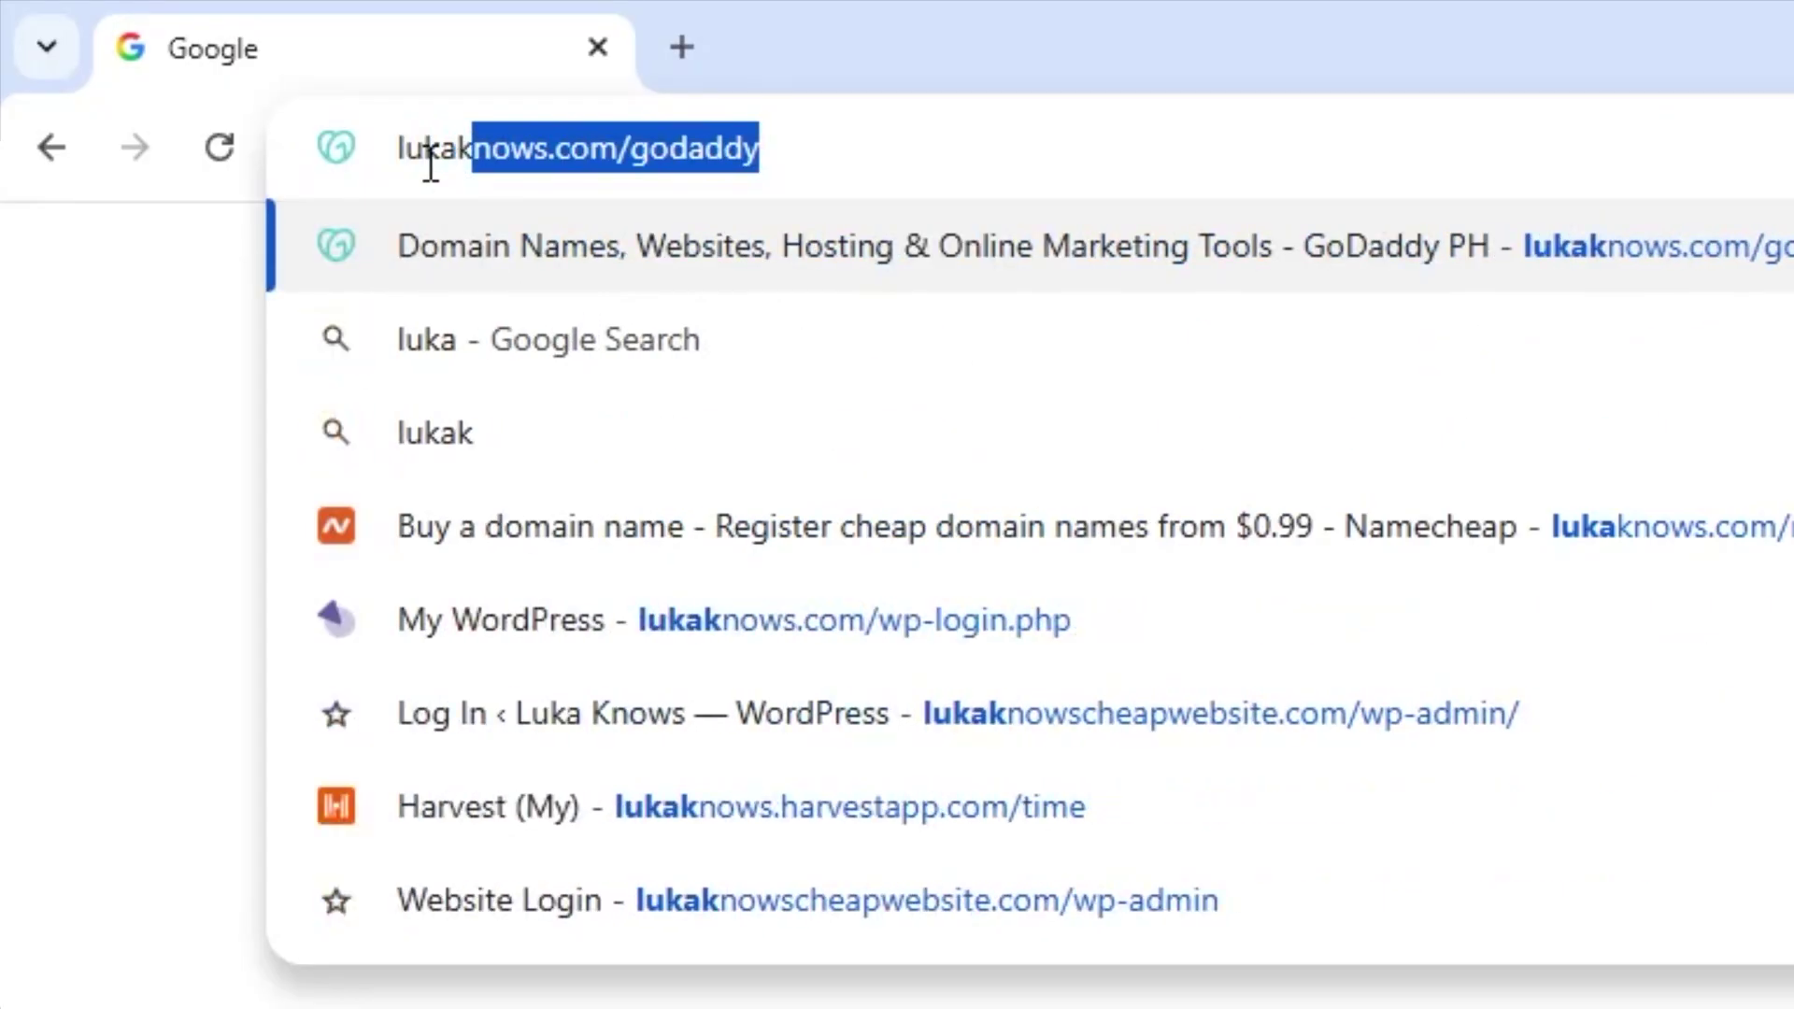
type("godaddy.com/en-ph")
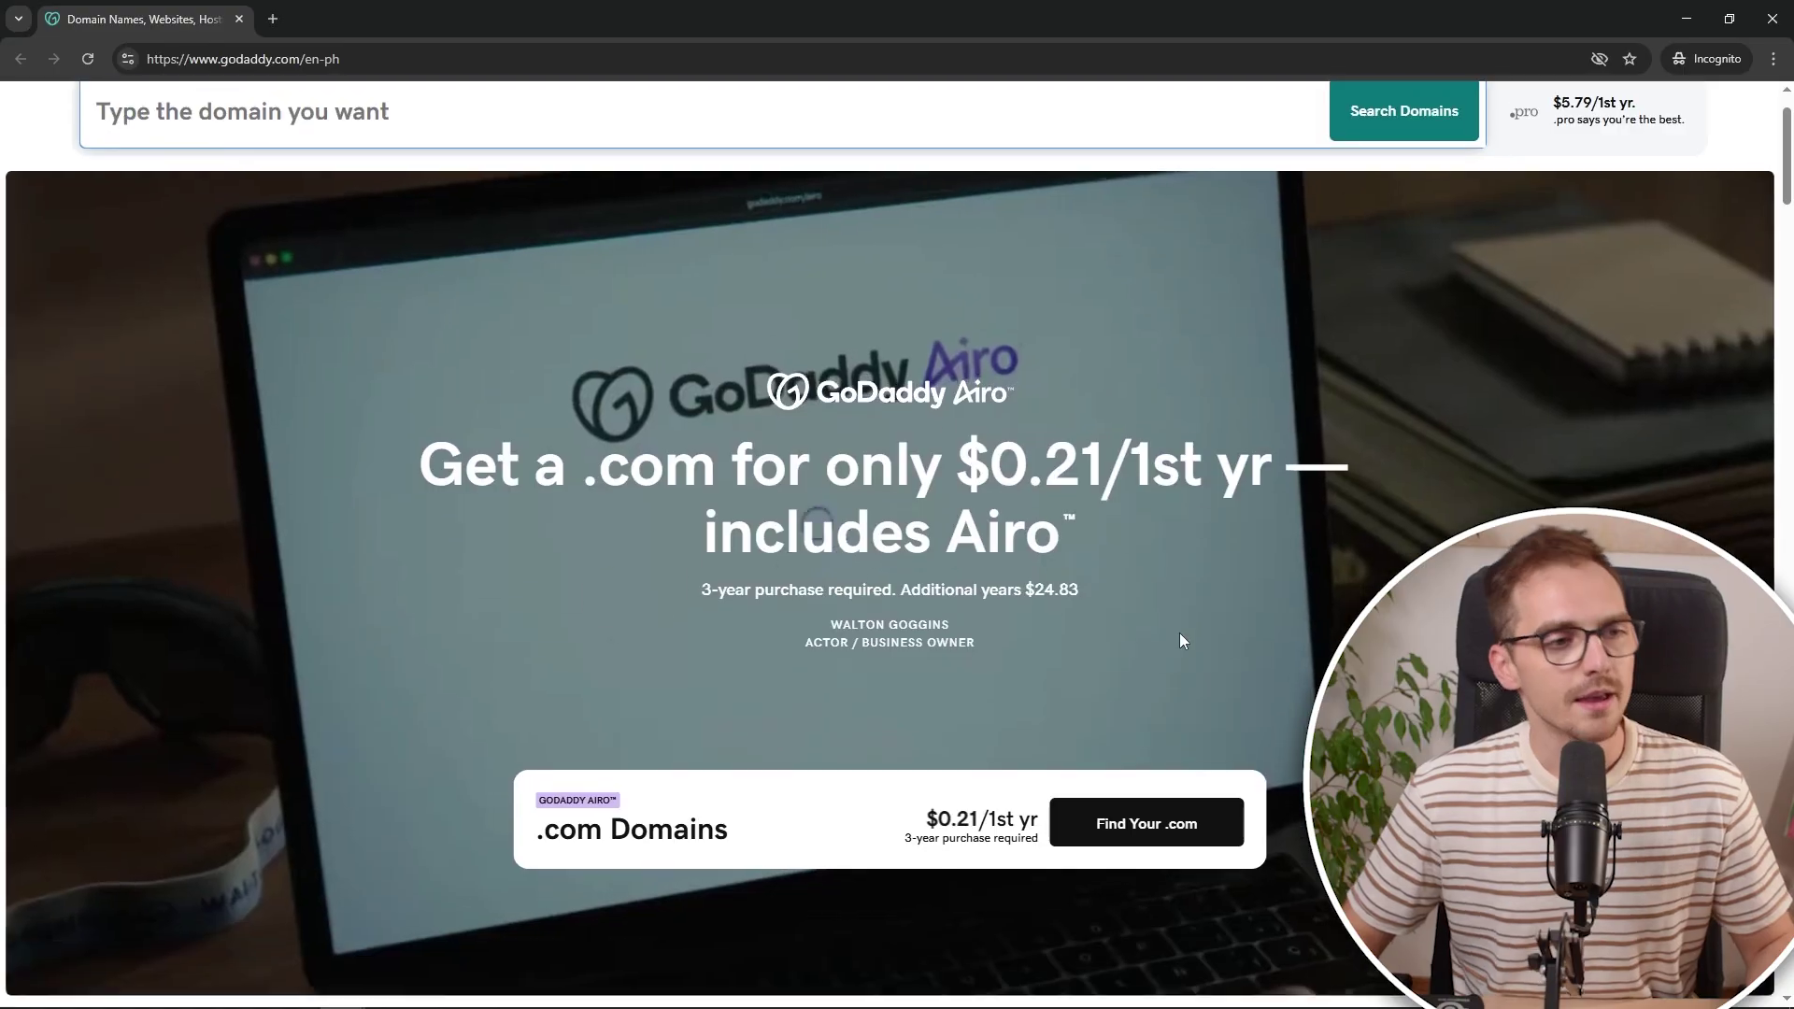
scroll(1181, 626, "up", 1)
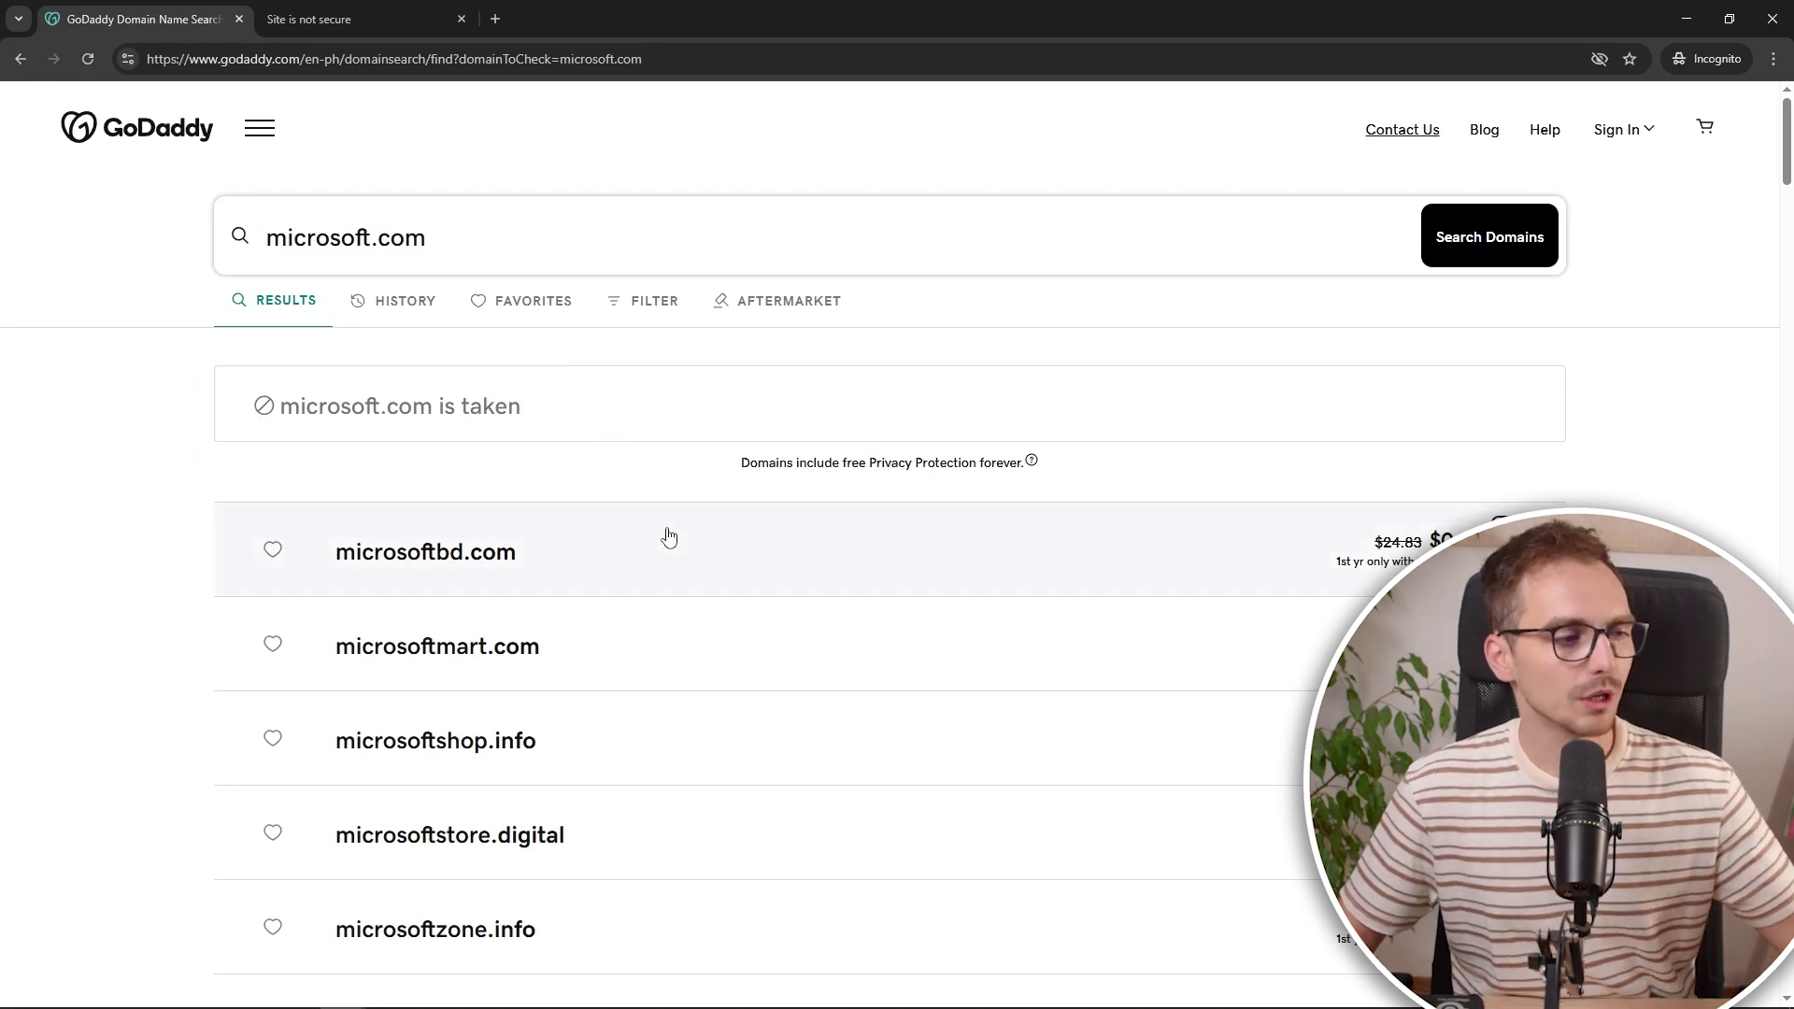
scroll(667, 535, "down", 5)
scroll(676, 544, "down", 6)
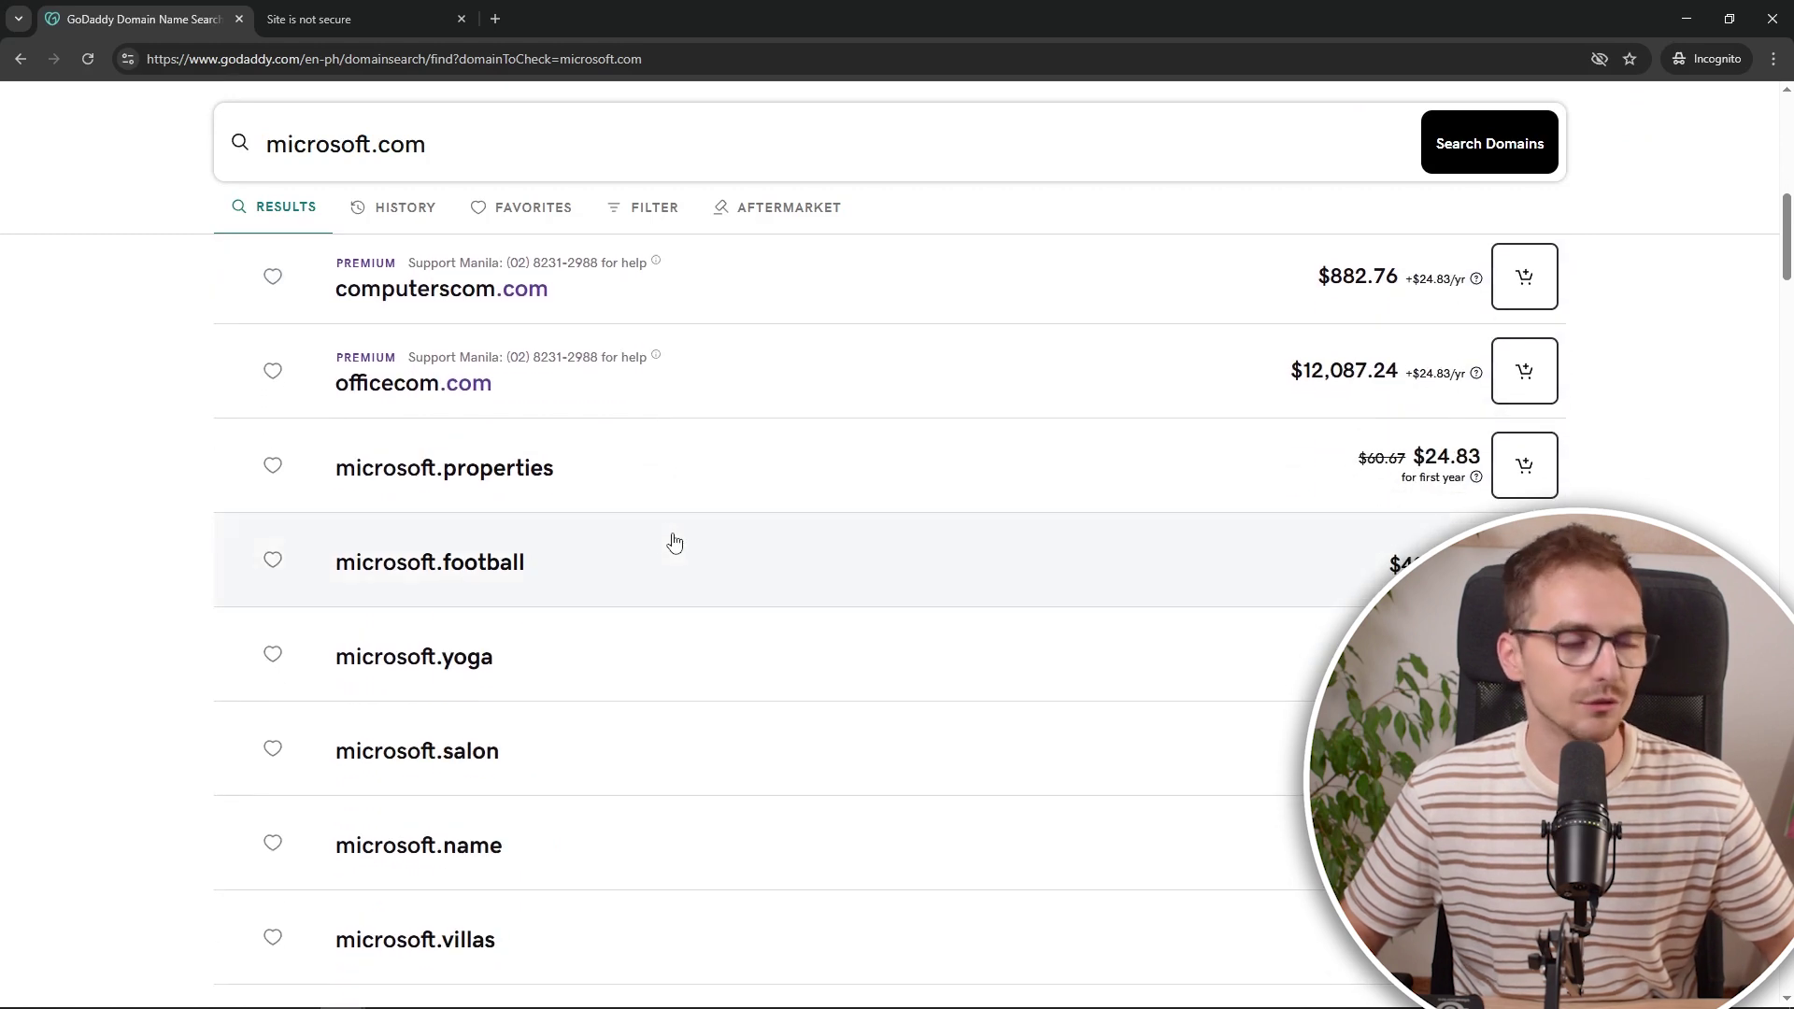
scroll(565, 468, "down", 2)
scroll(467, 383, "up", 1)
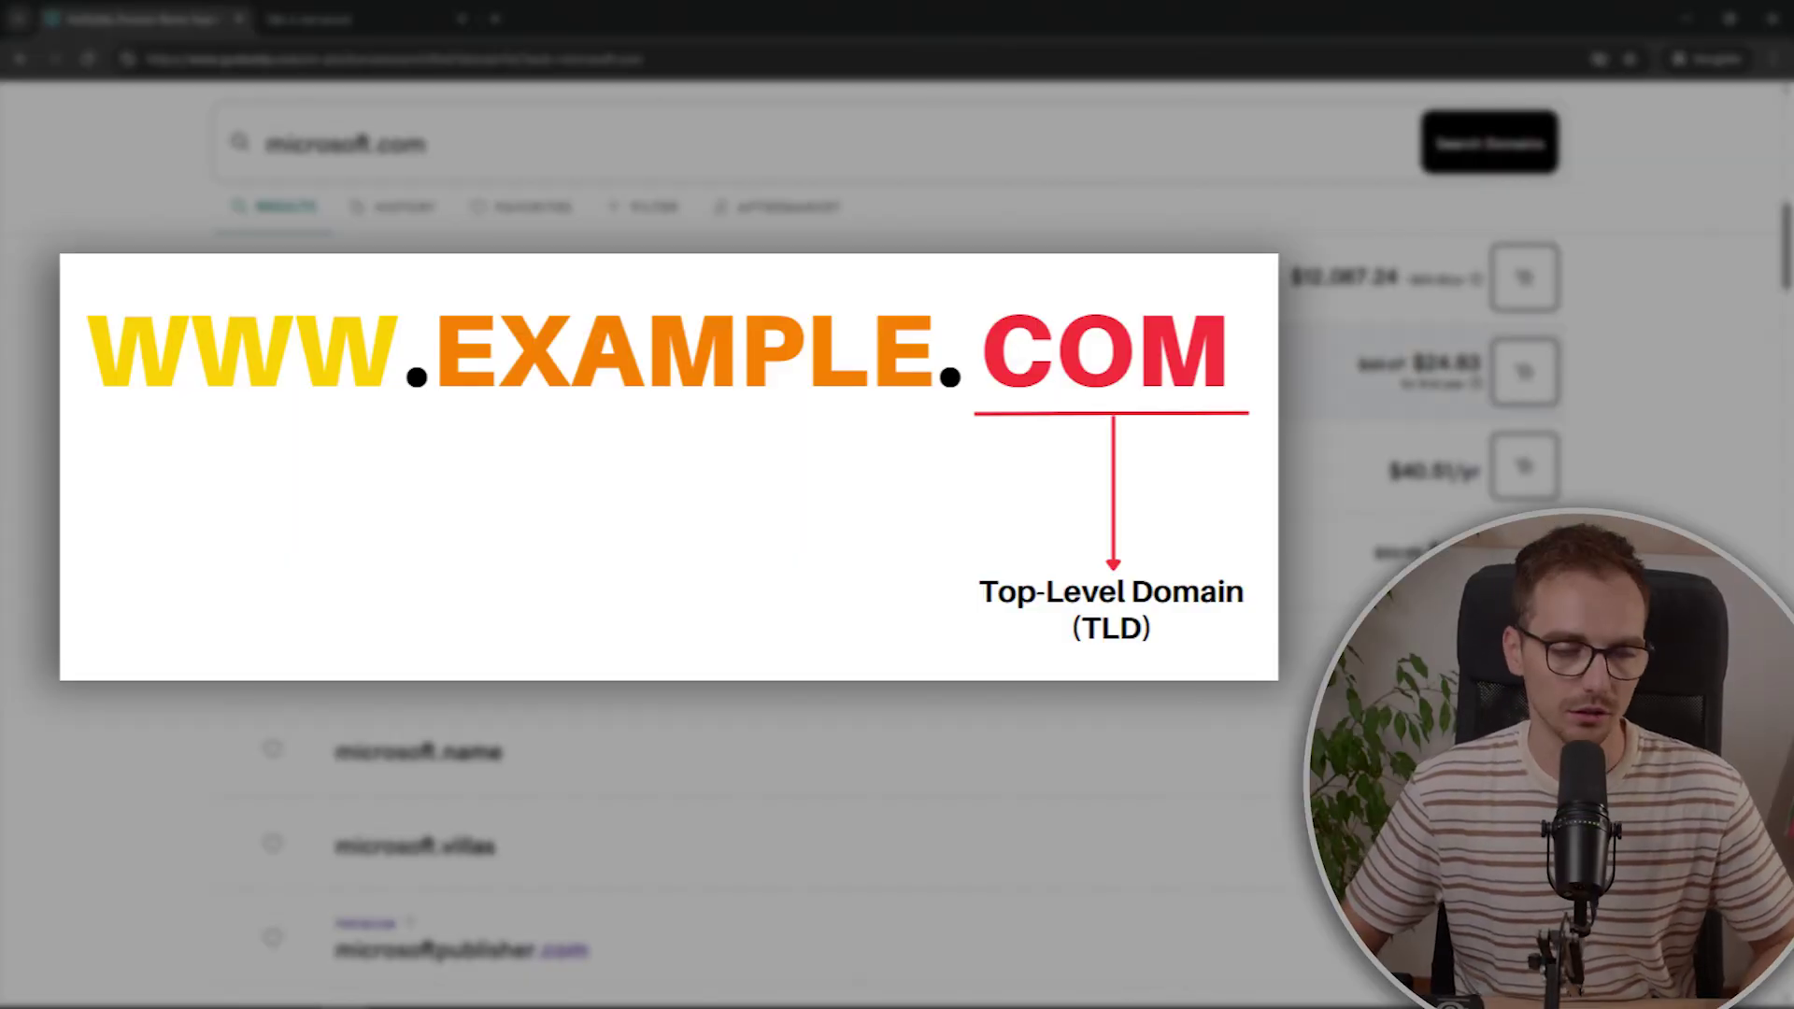
scroll(557, 393, "up", 10)
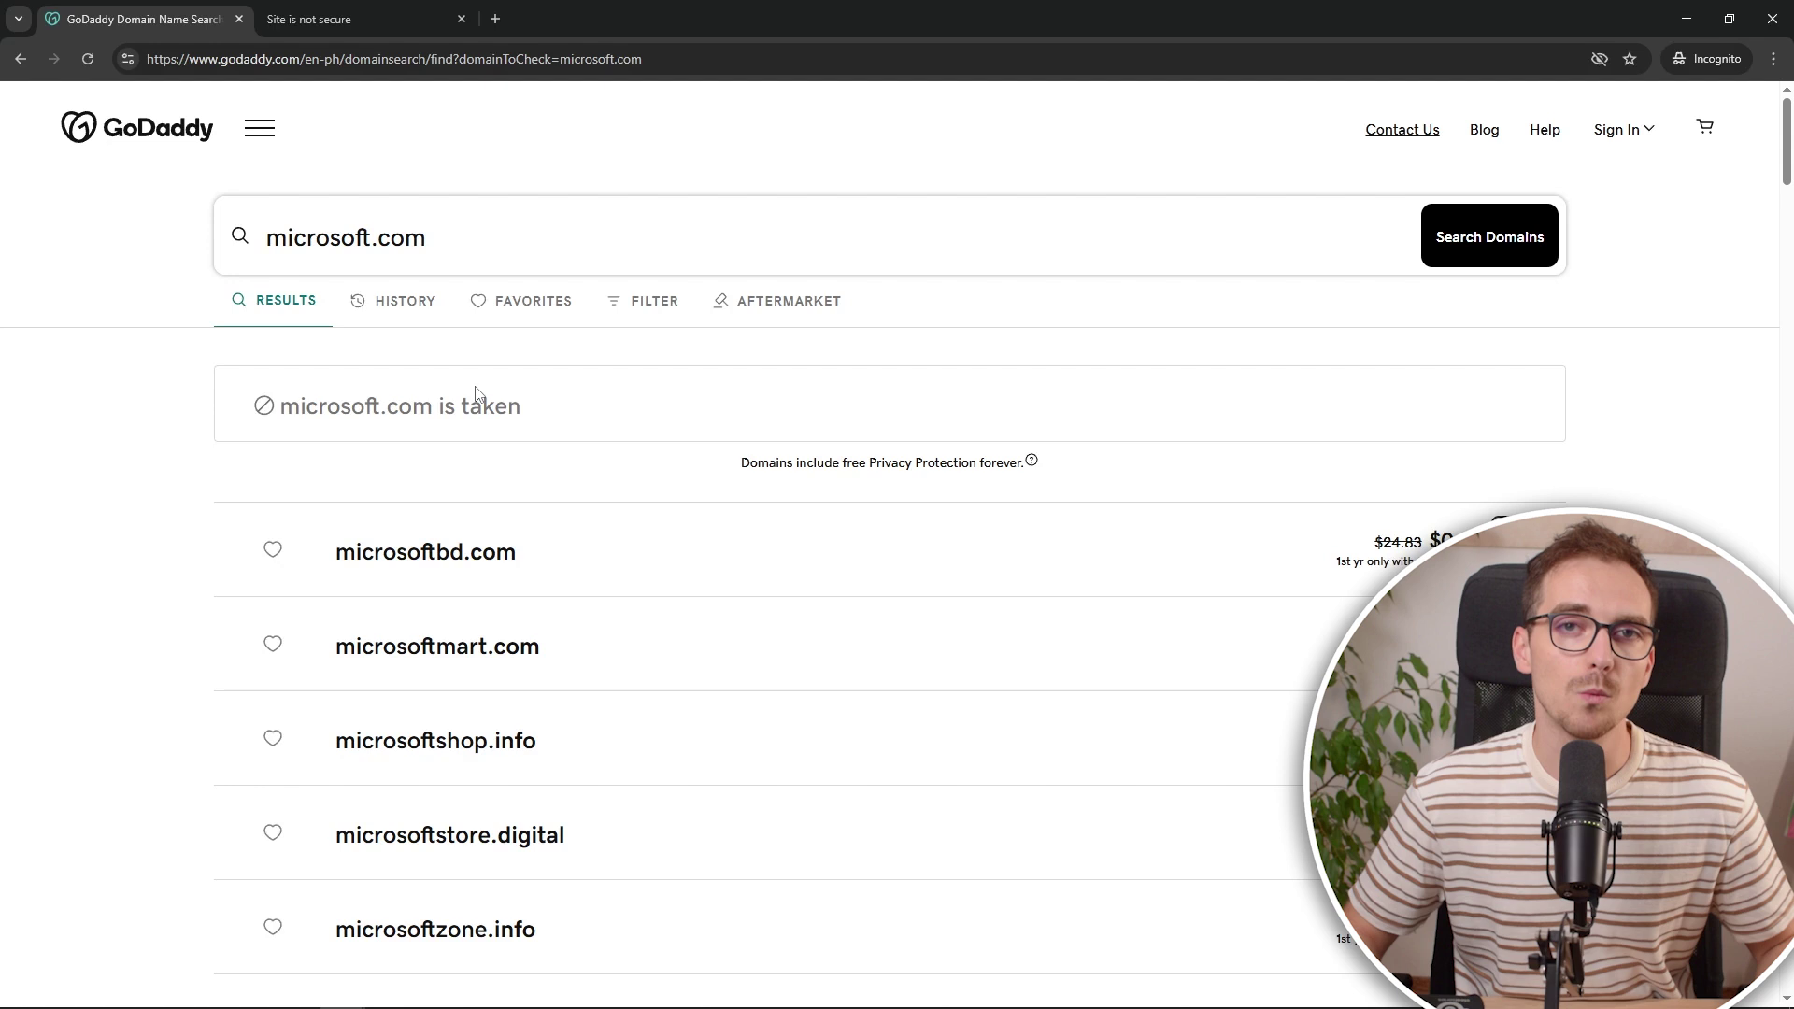
key("alt+Left")
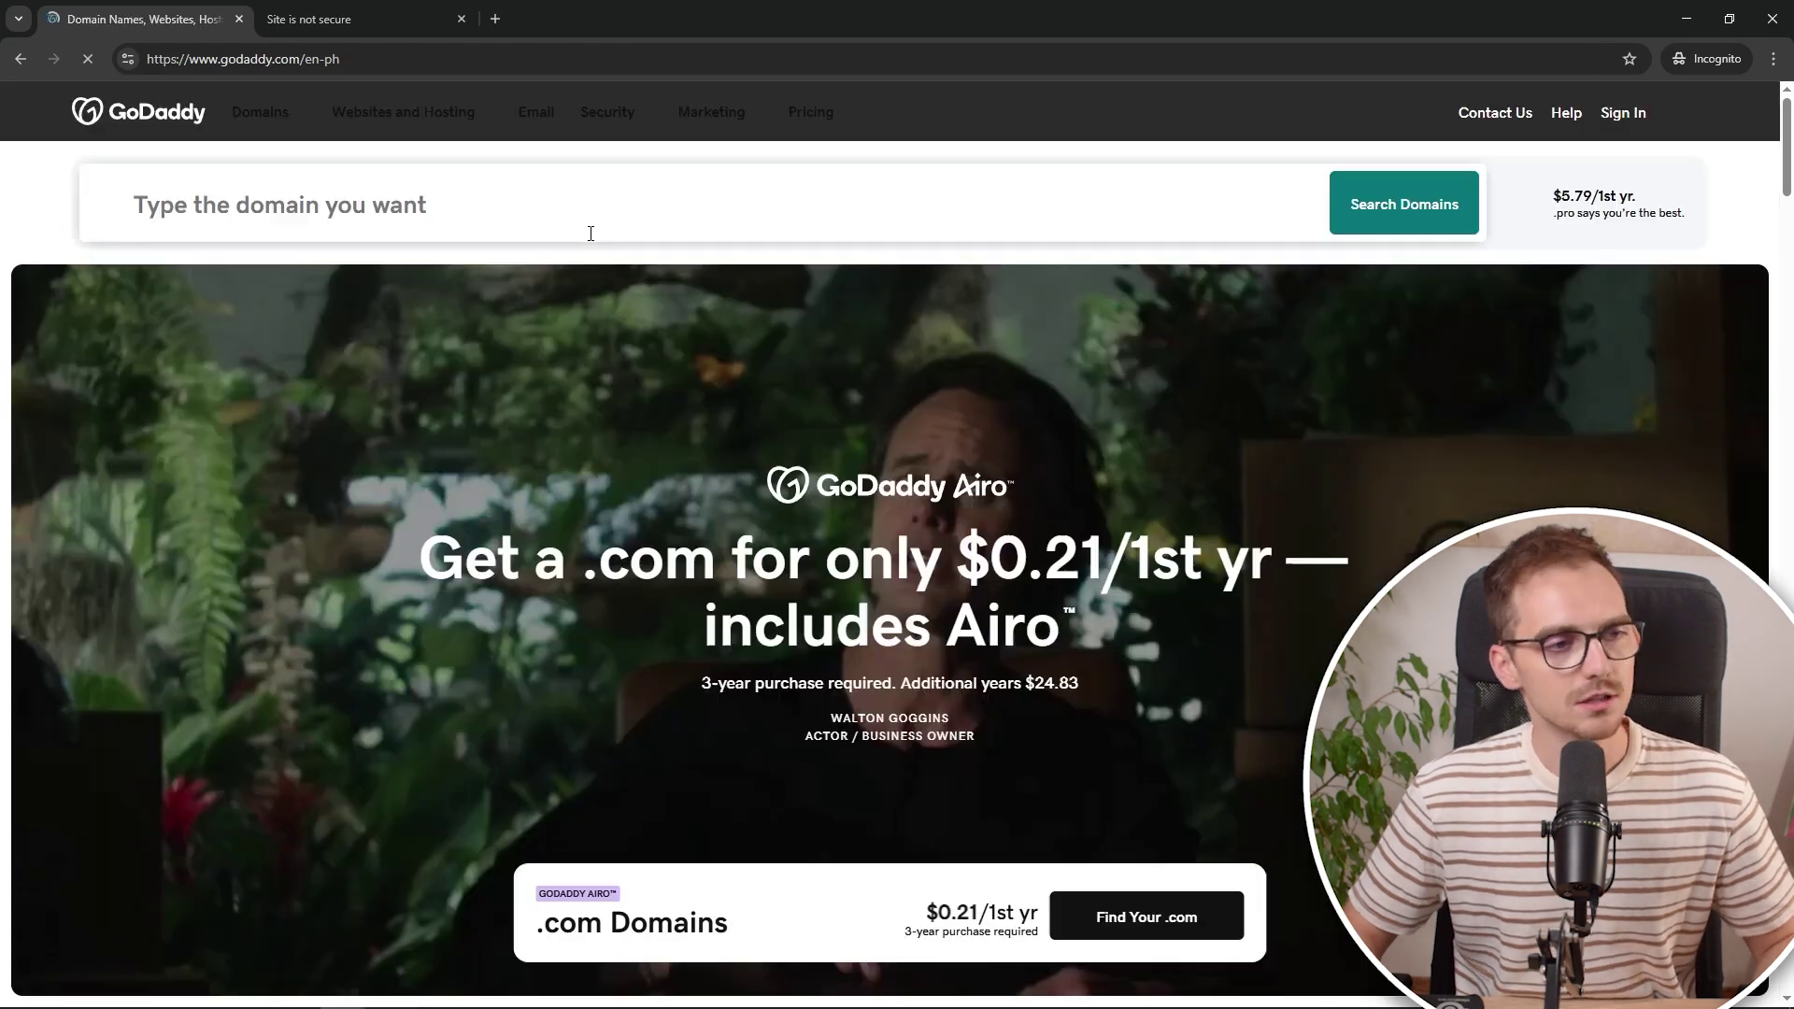
- Search GoDaddy domains for lukaknowswebsites.com
left_click(515, 207)
type("lukaknowswebsites.com")
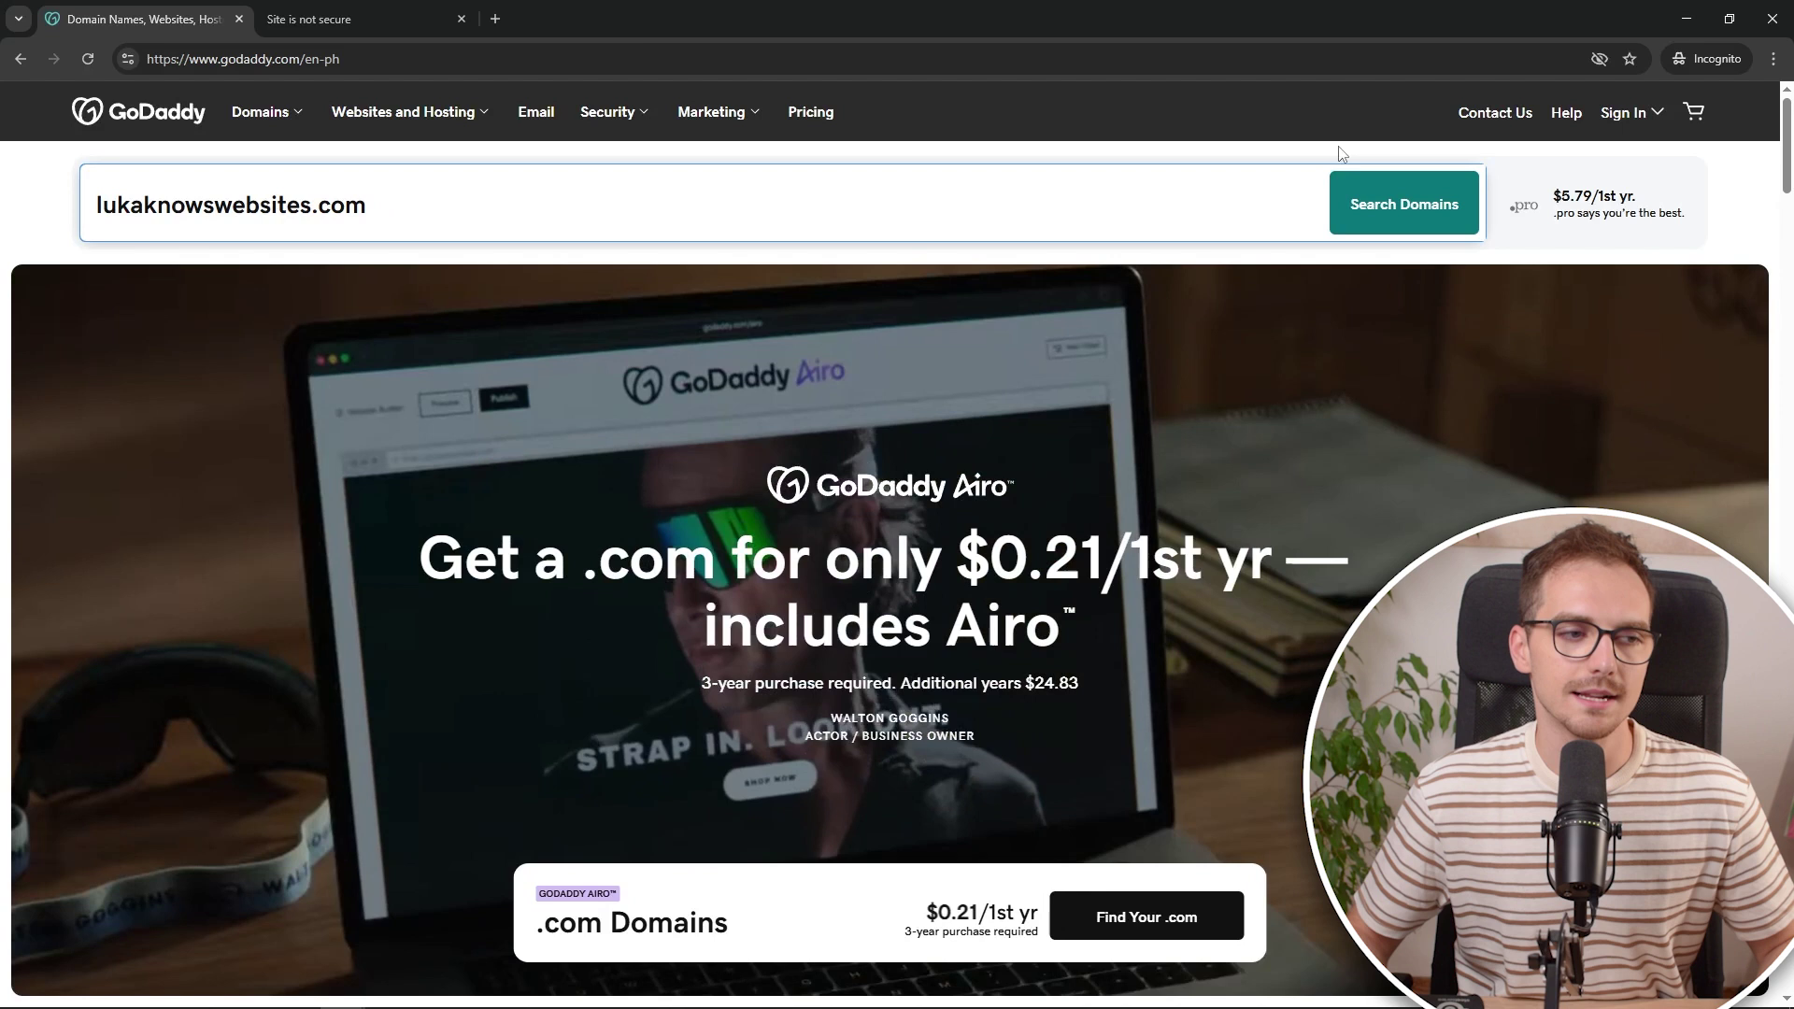
left_click(1374, 206)
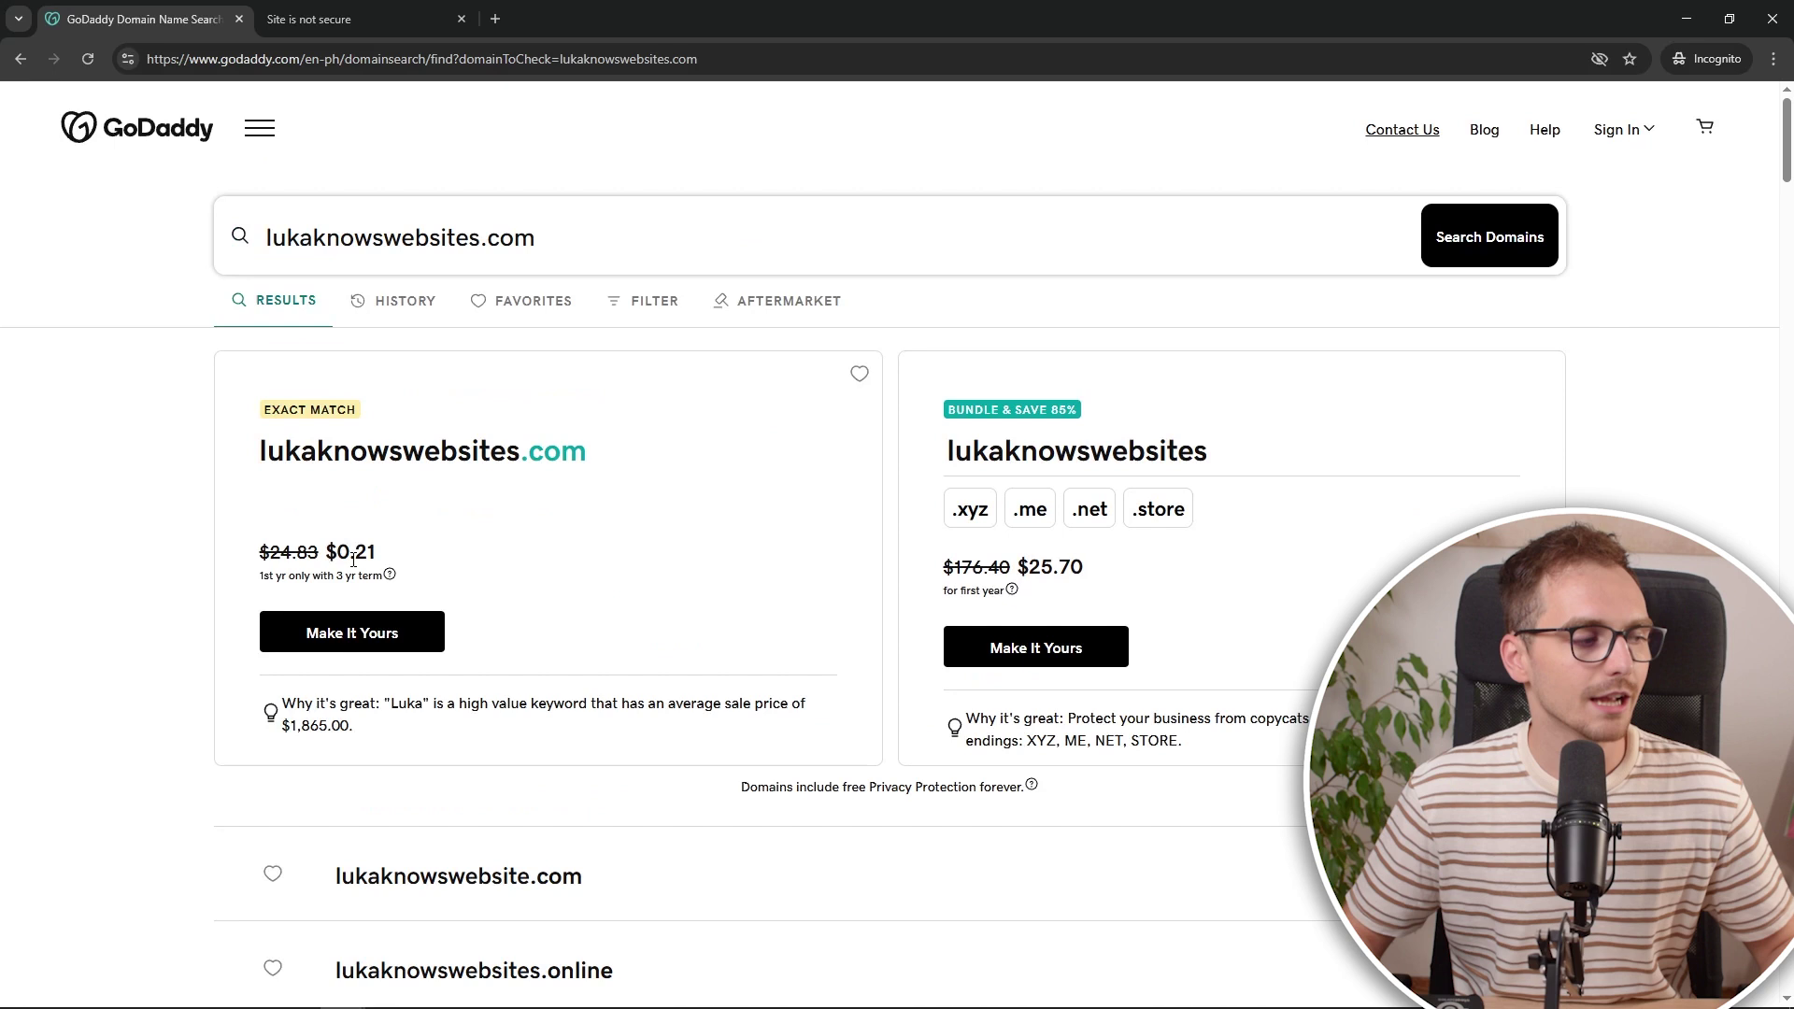
- Scroll the results, highlighting the name in the bundle offer; exact match is $0.21
scroll(353, 560, "down", 3)
scroll(645, 568, "up", 3)
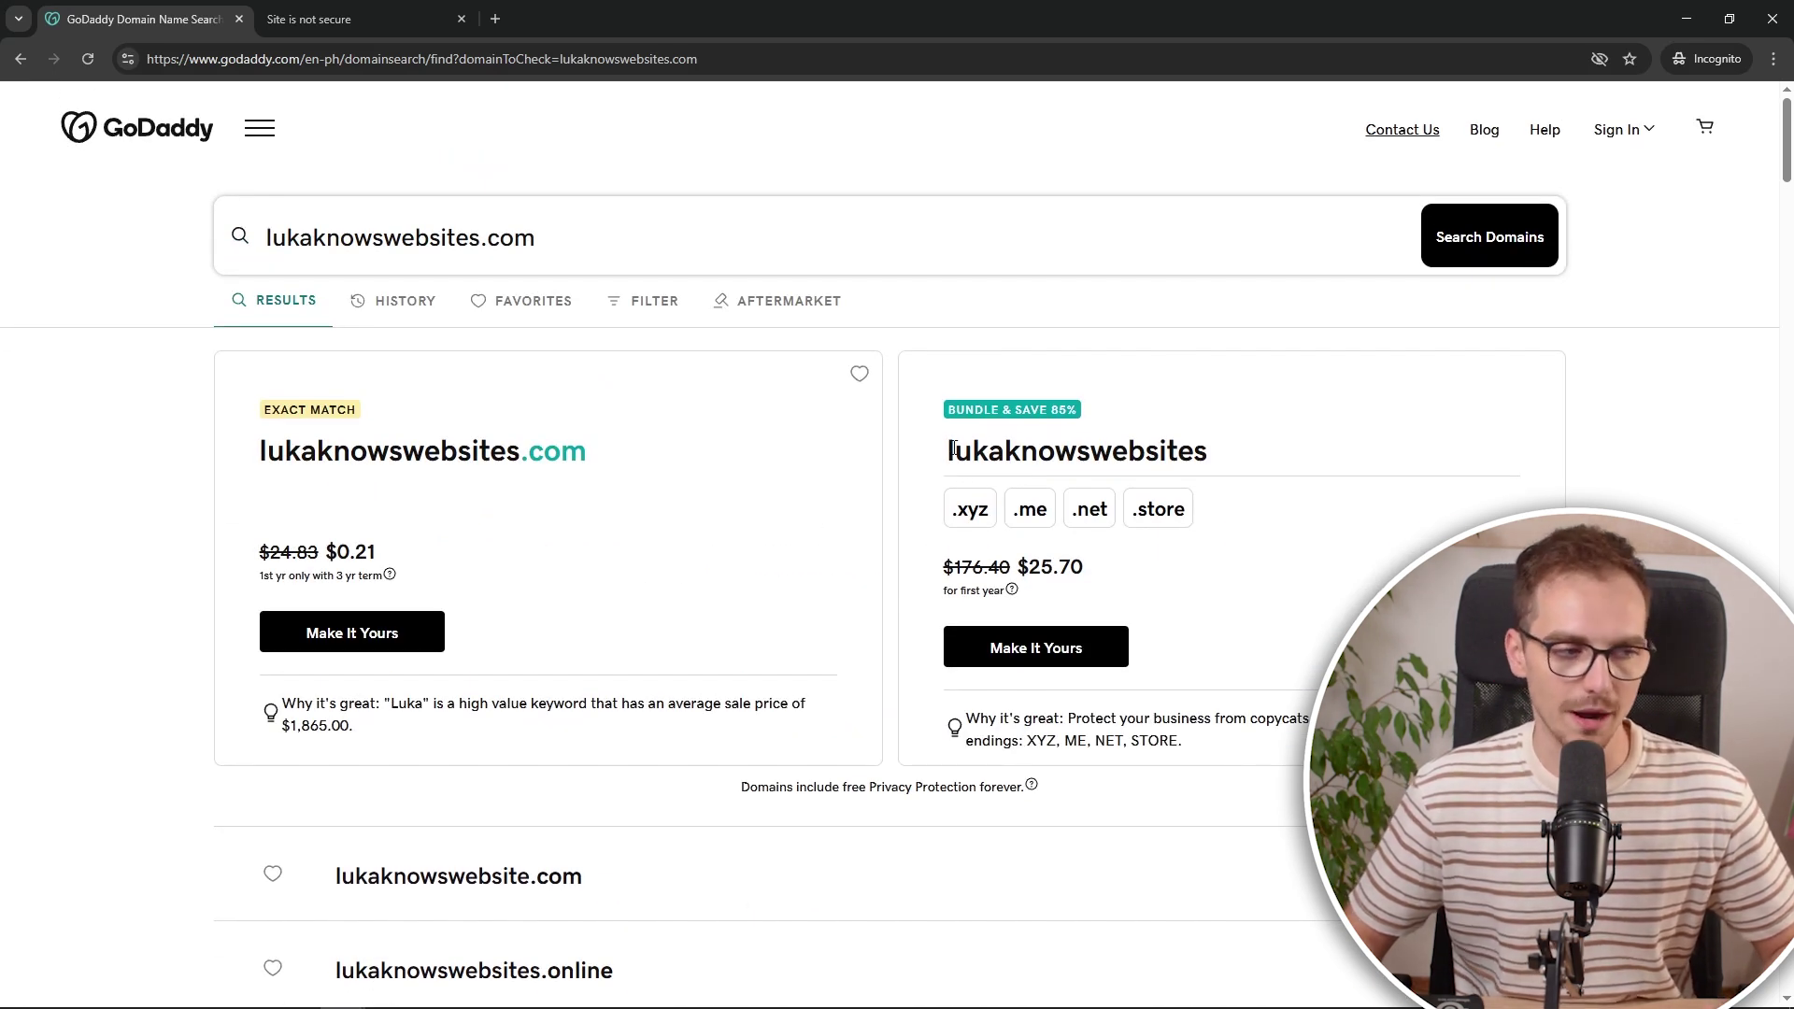
left_click_drag(953, 452, 1236, 456)
left_click(1237, 455)
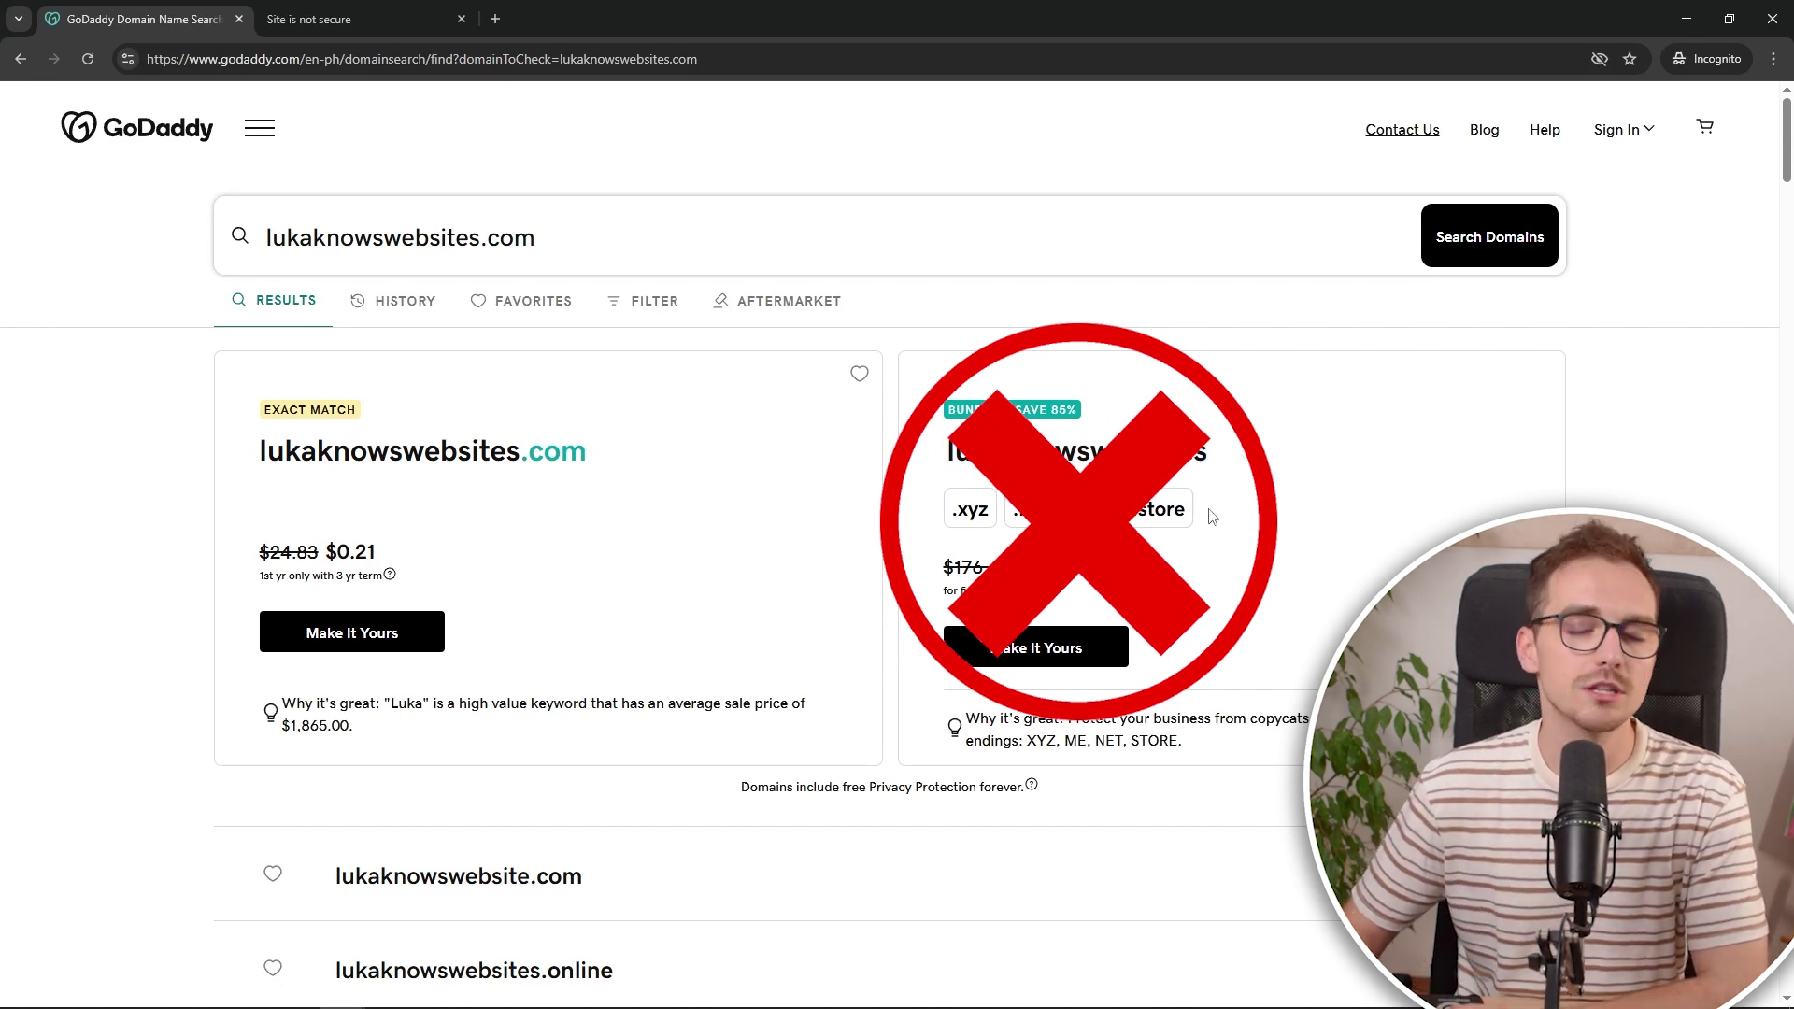
scroll(1206, 516, "down", 12)
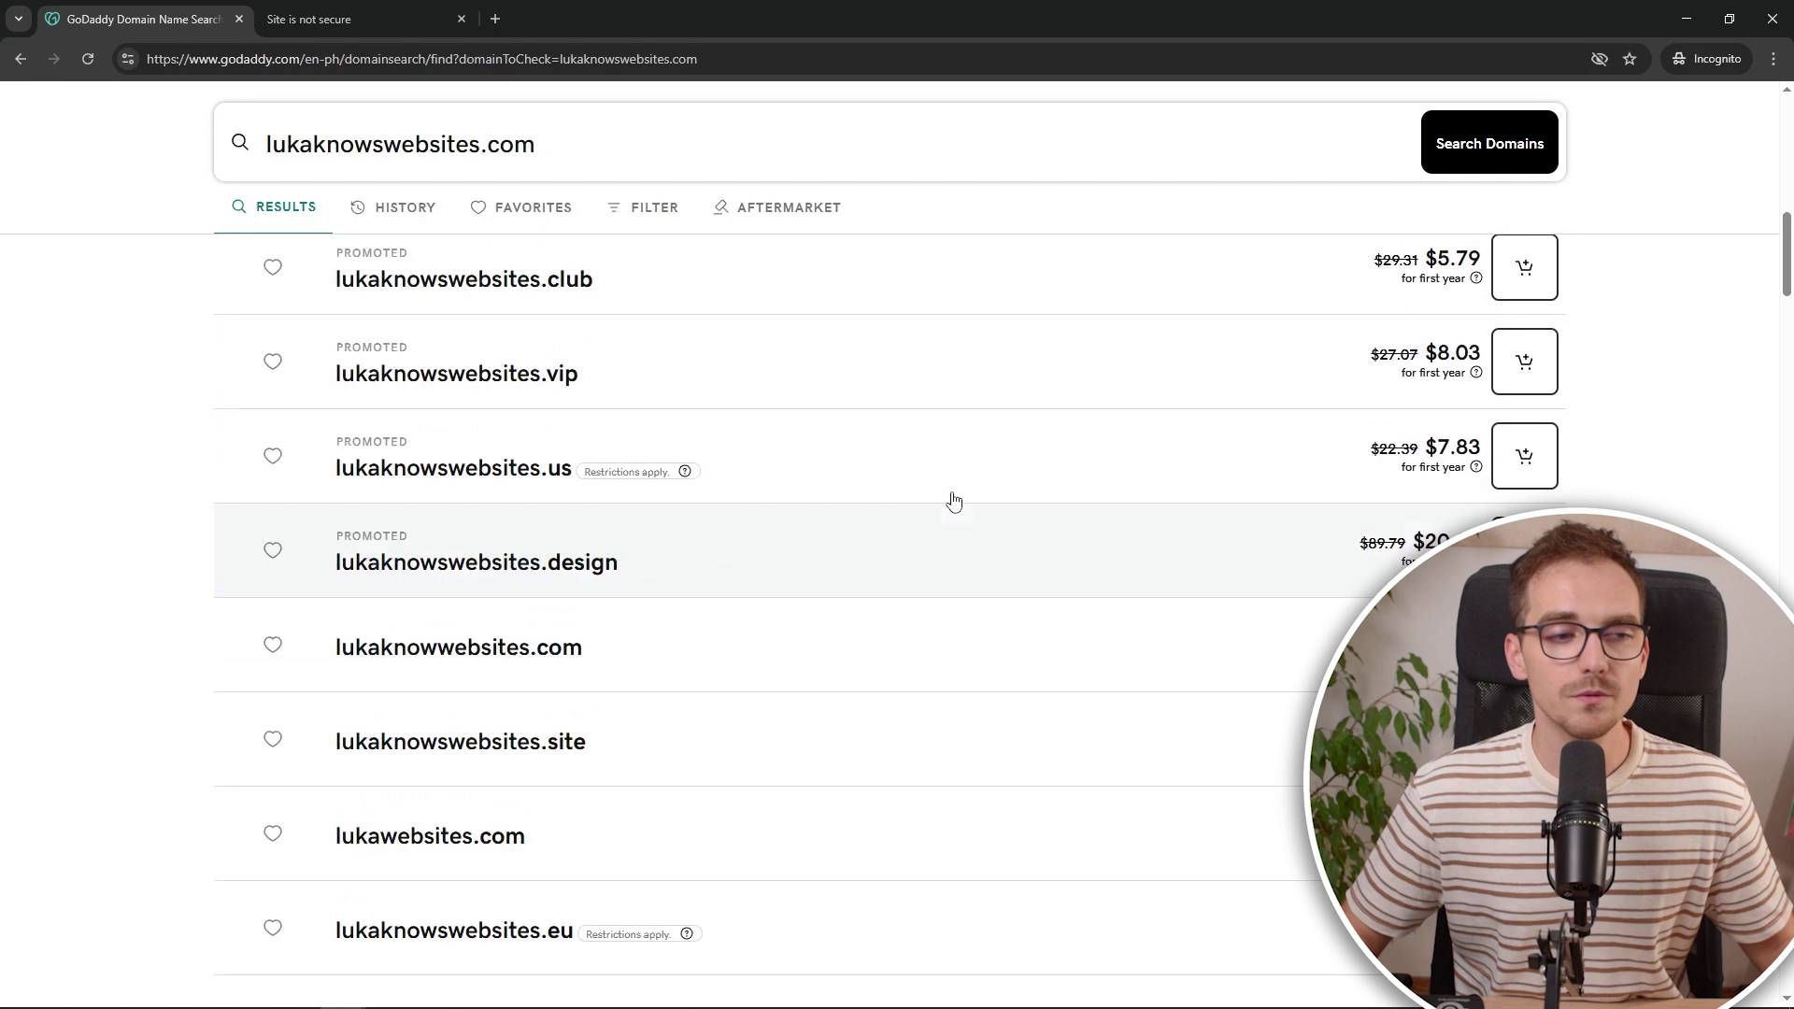
scroll(953, 500, "up", 1)
scroll(957, 501, "down", 5)
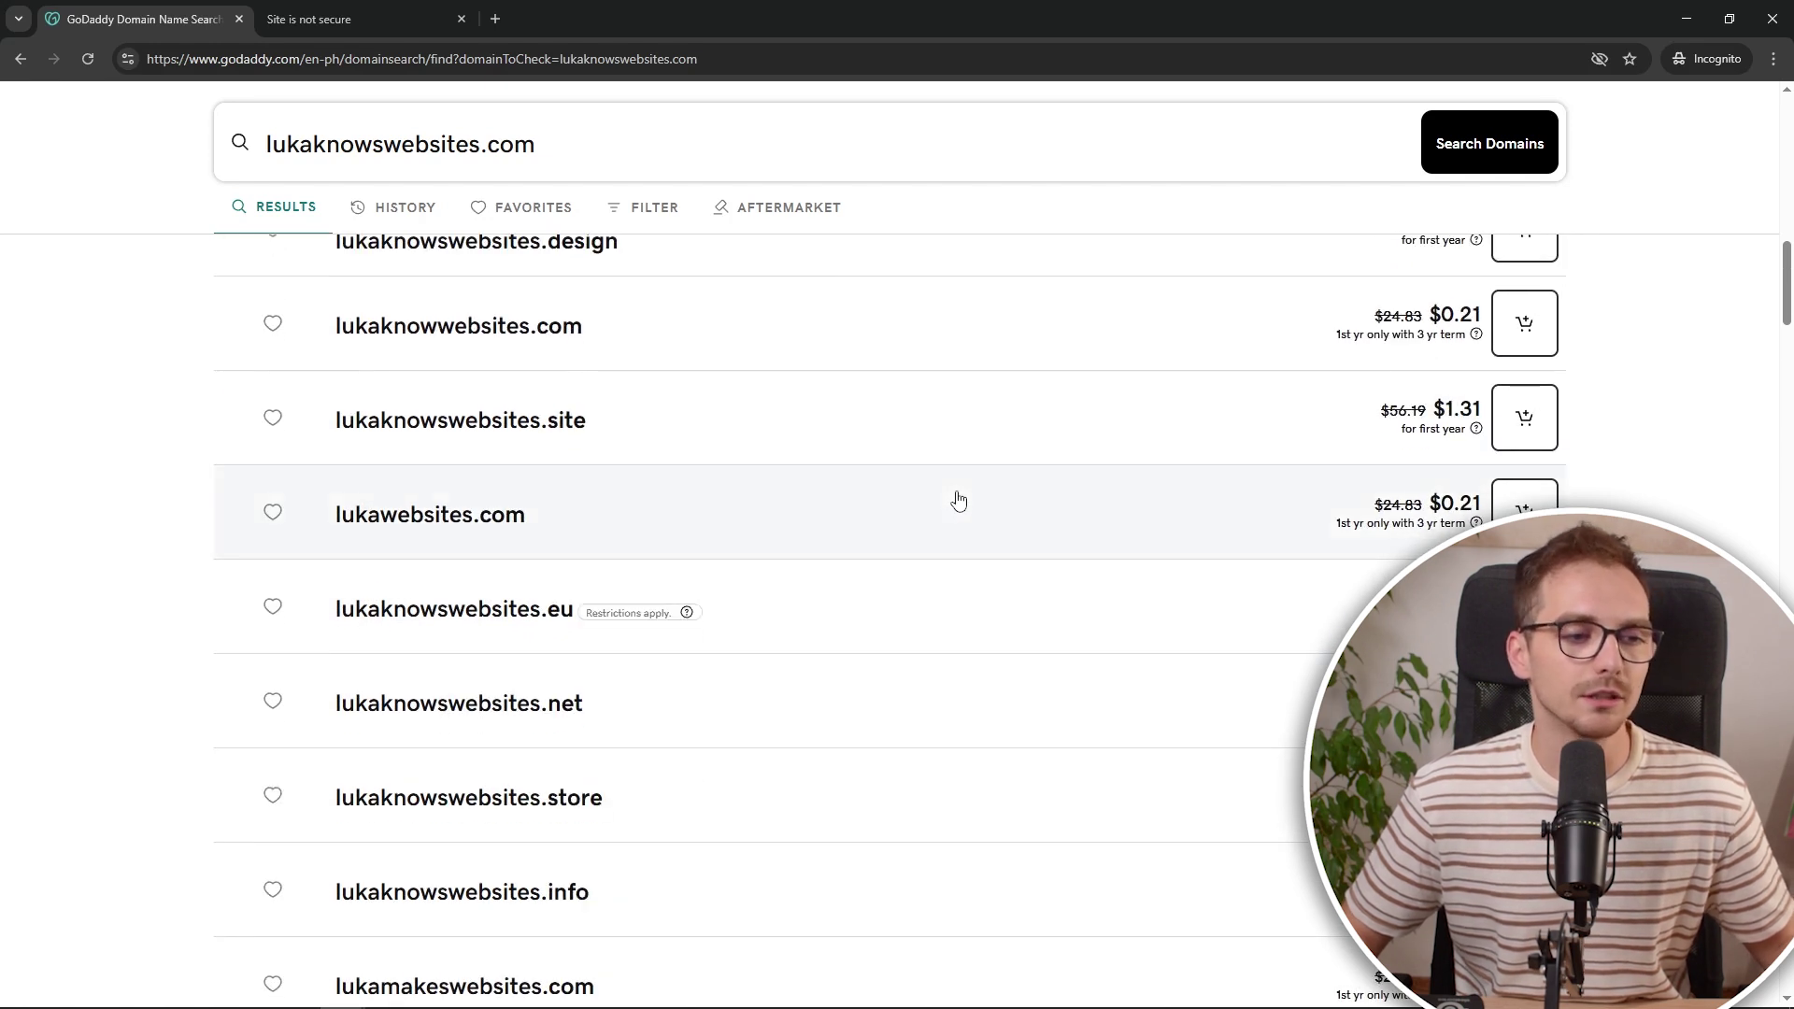
scroll(958, 501, "down", 4)
scroll(958, 502, "down", 3)
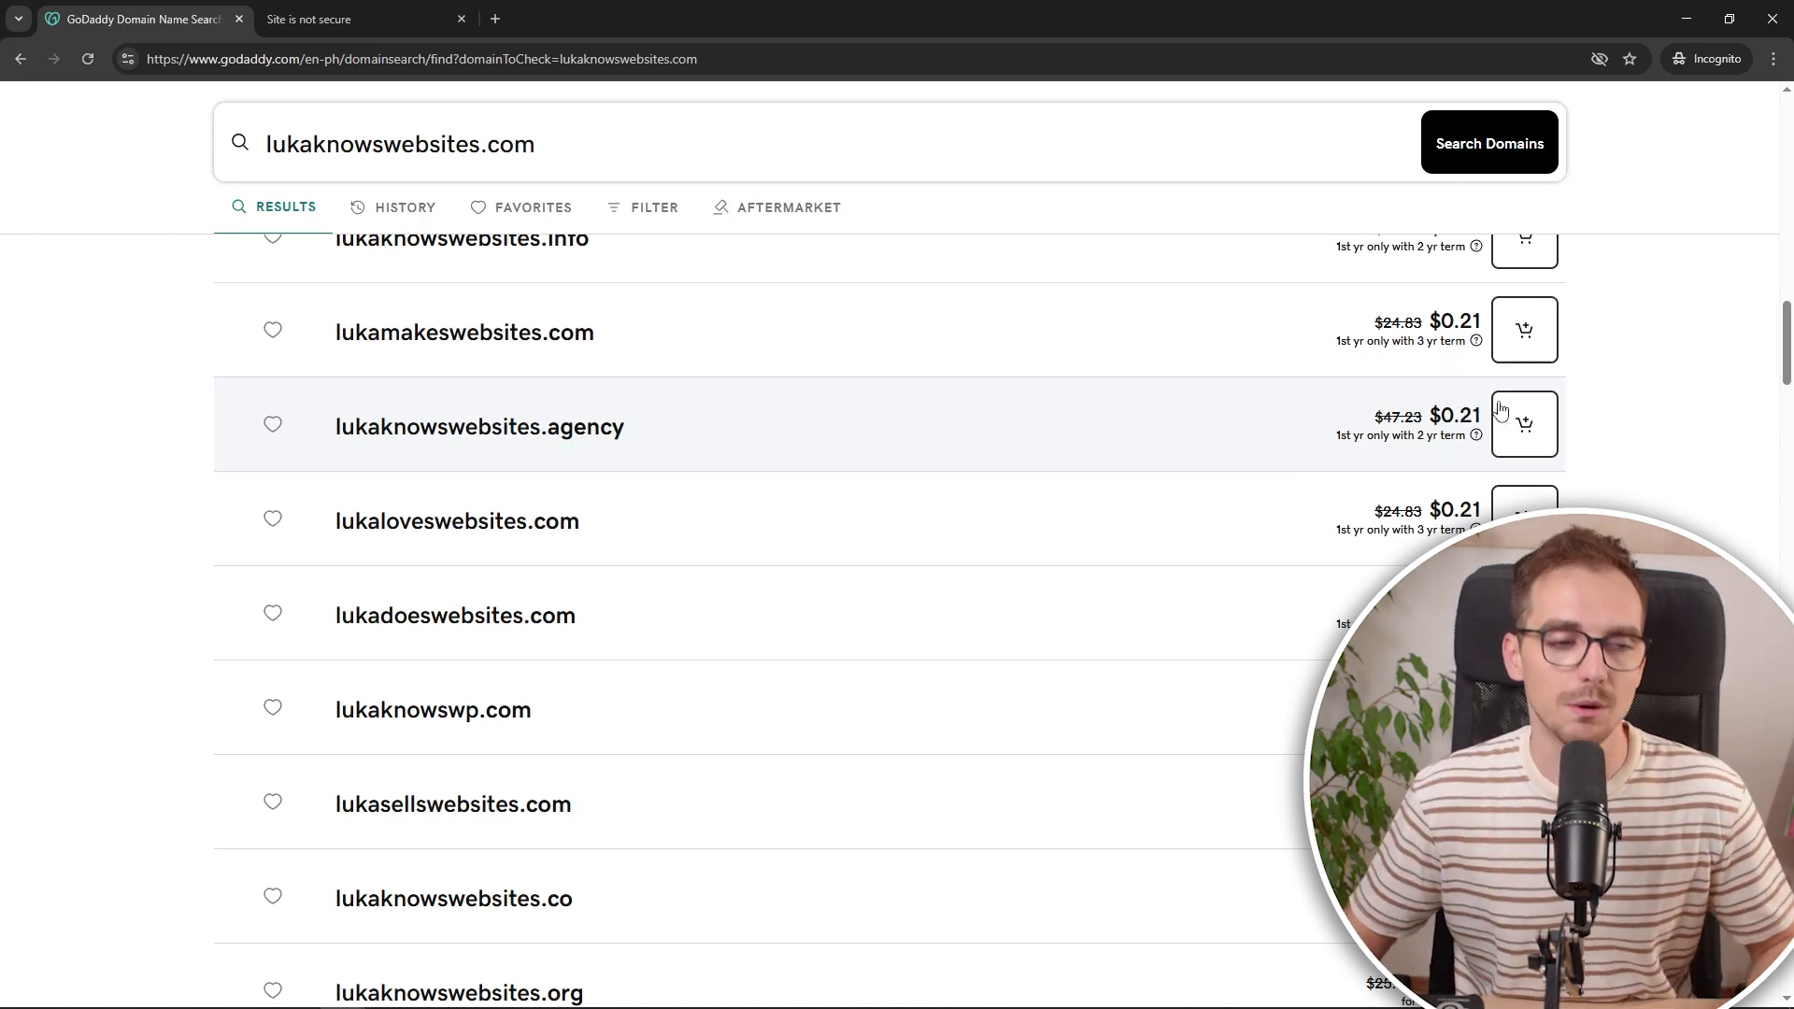
scroll(1383, 420, "up", 15)
scroll(1242, 437, "up", 3)
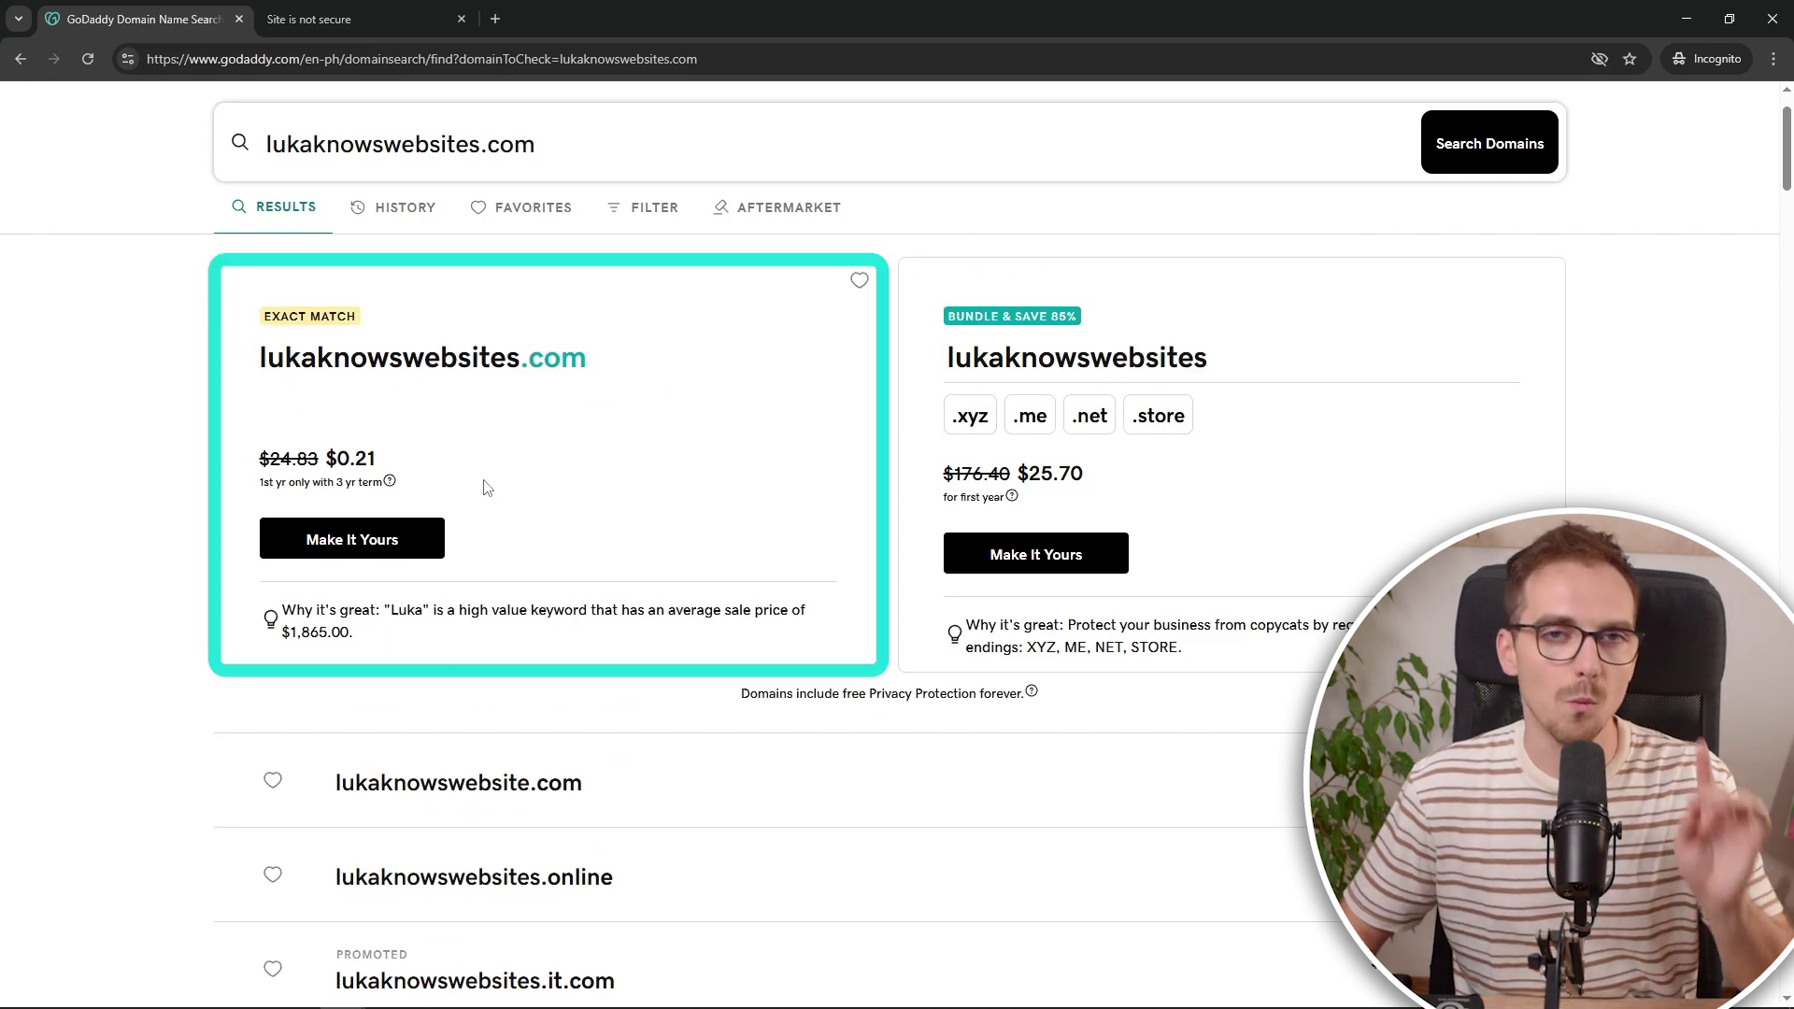
- Check the '1st yr only with 3 yr term' pricing details, then continue with exact-match lukaknowswebsites.com
left_click(400, 541)
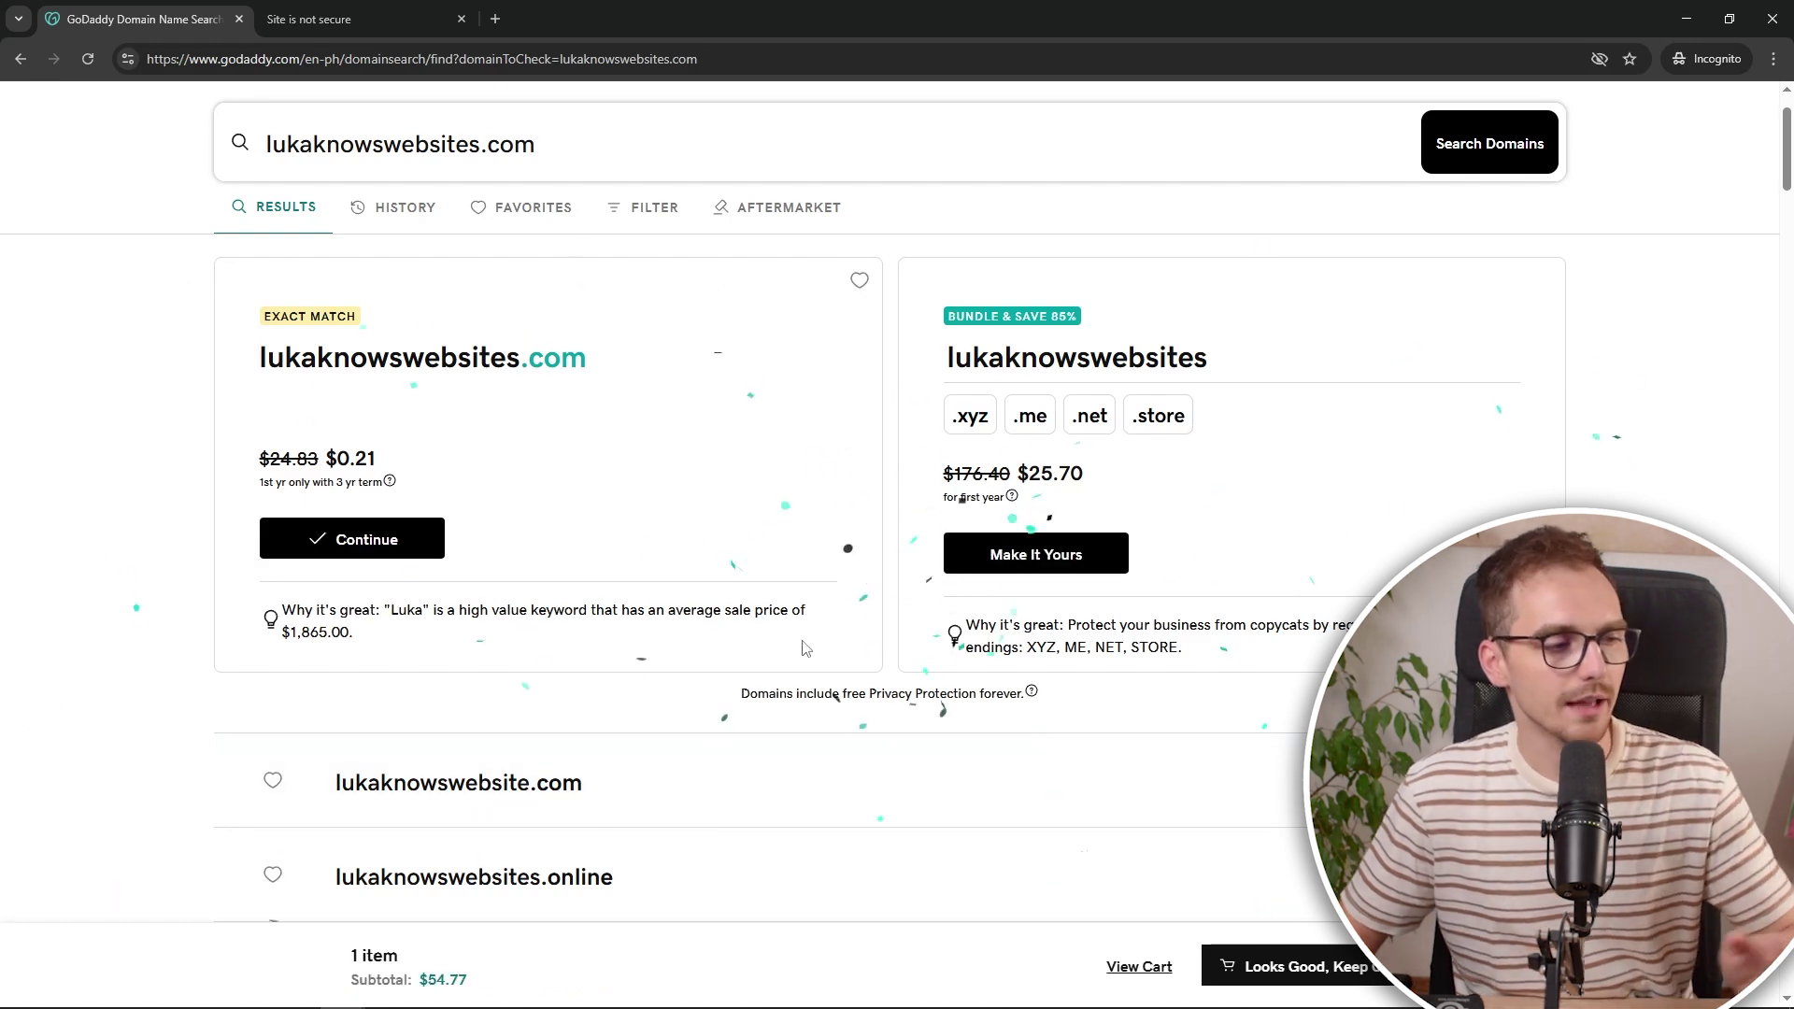
scroll(486, 582, "up", 1)
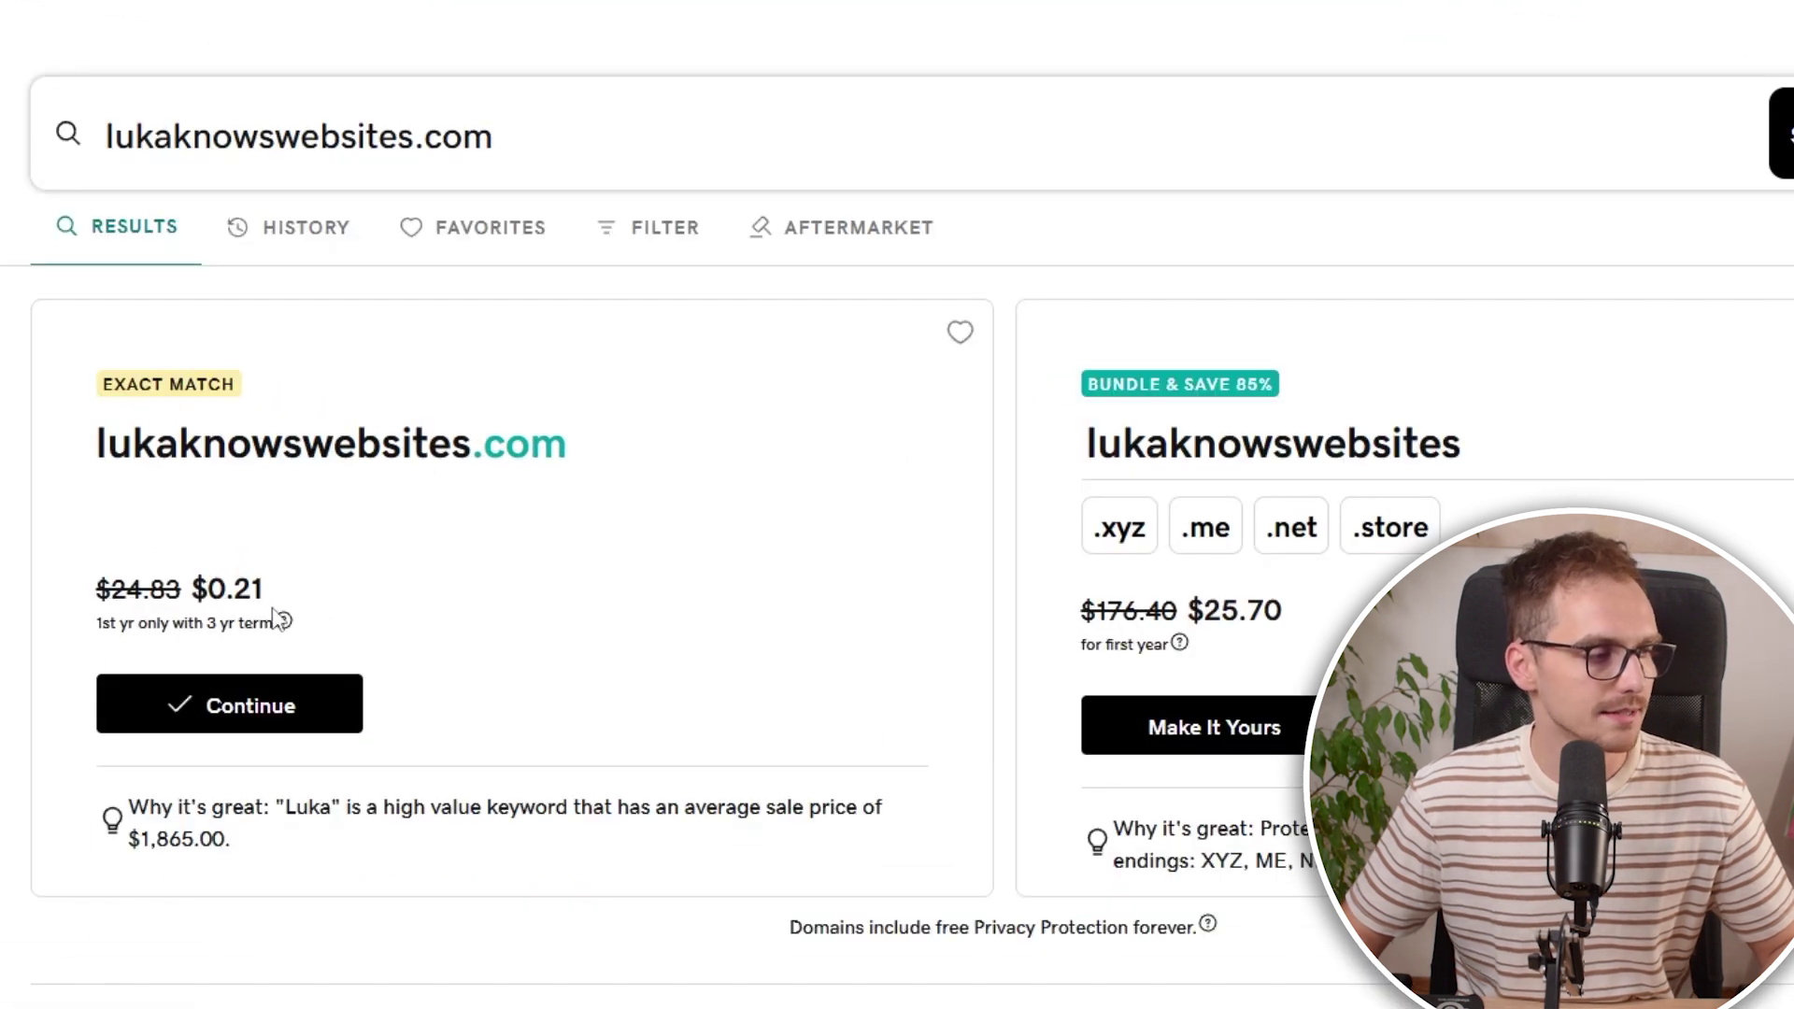
left_click_drag(101, 625, 318, 630)
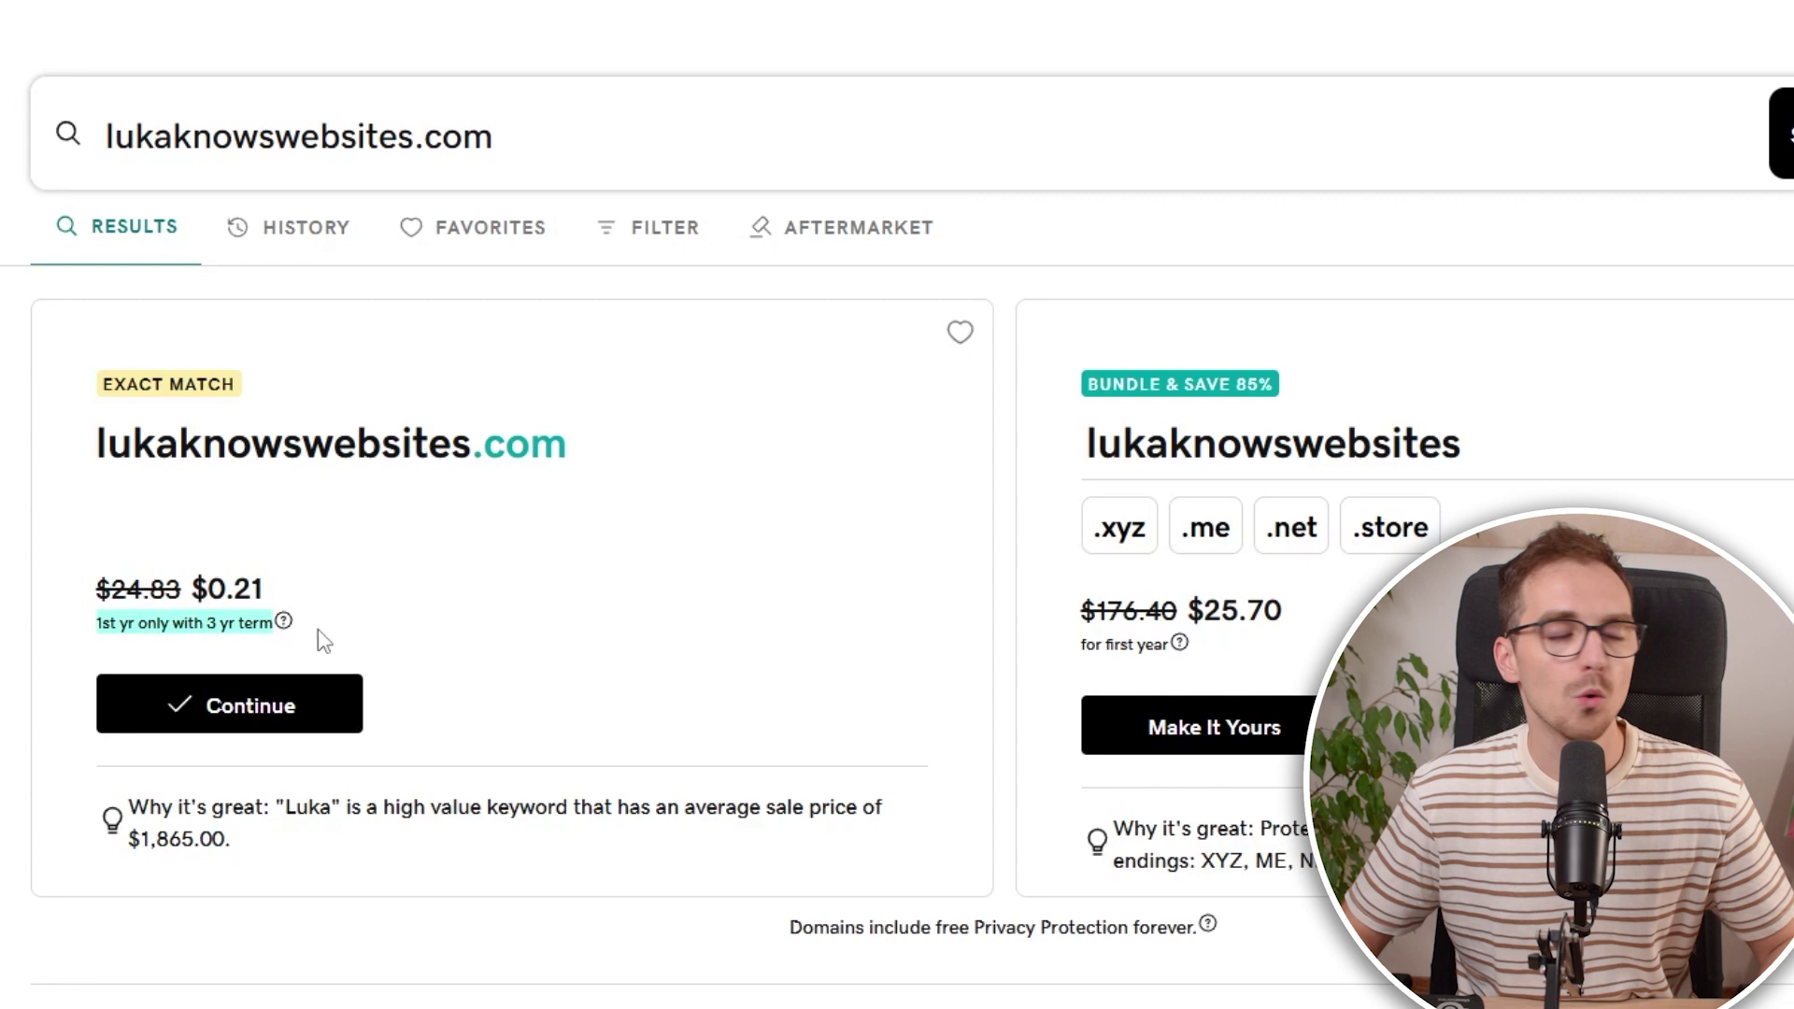
left_click(284, 622)
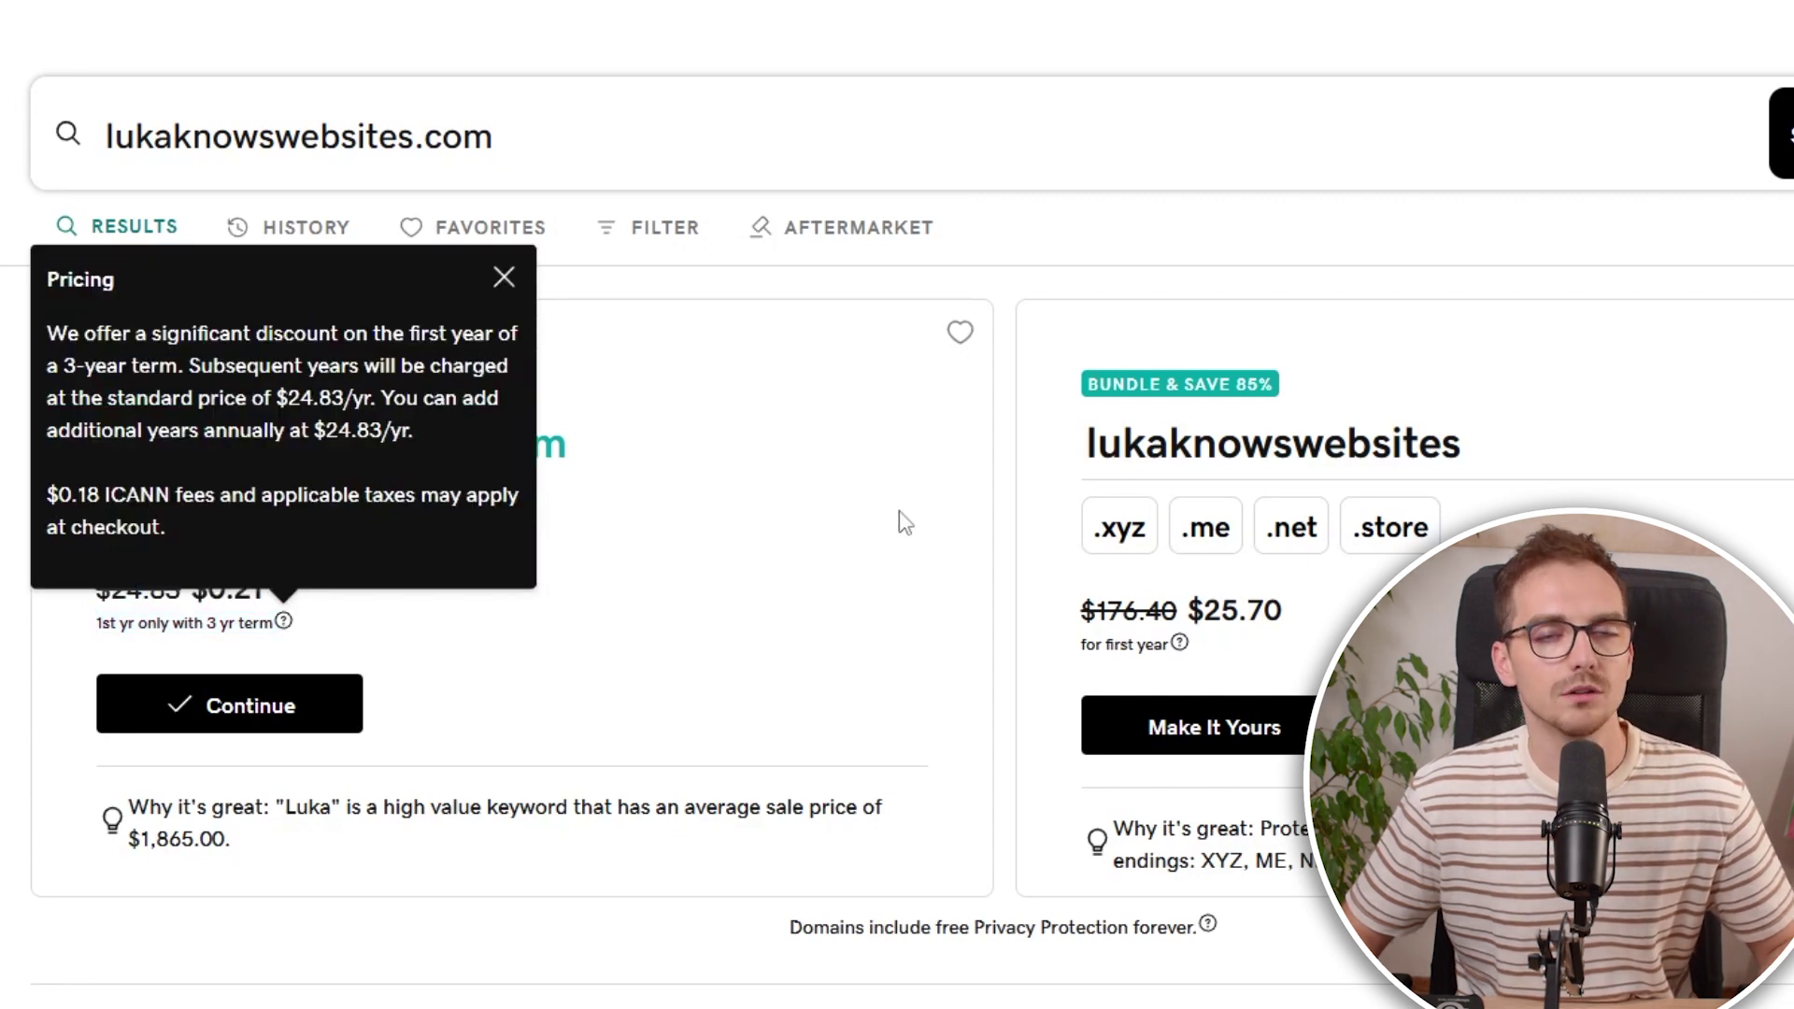
left_click(933, 498)
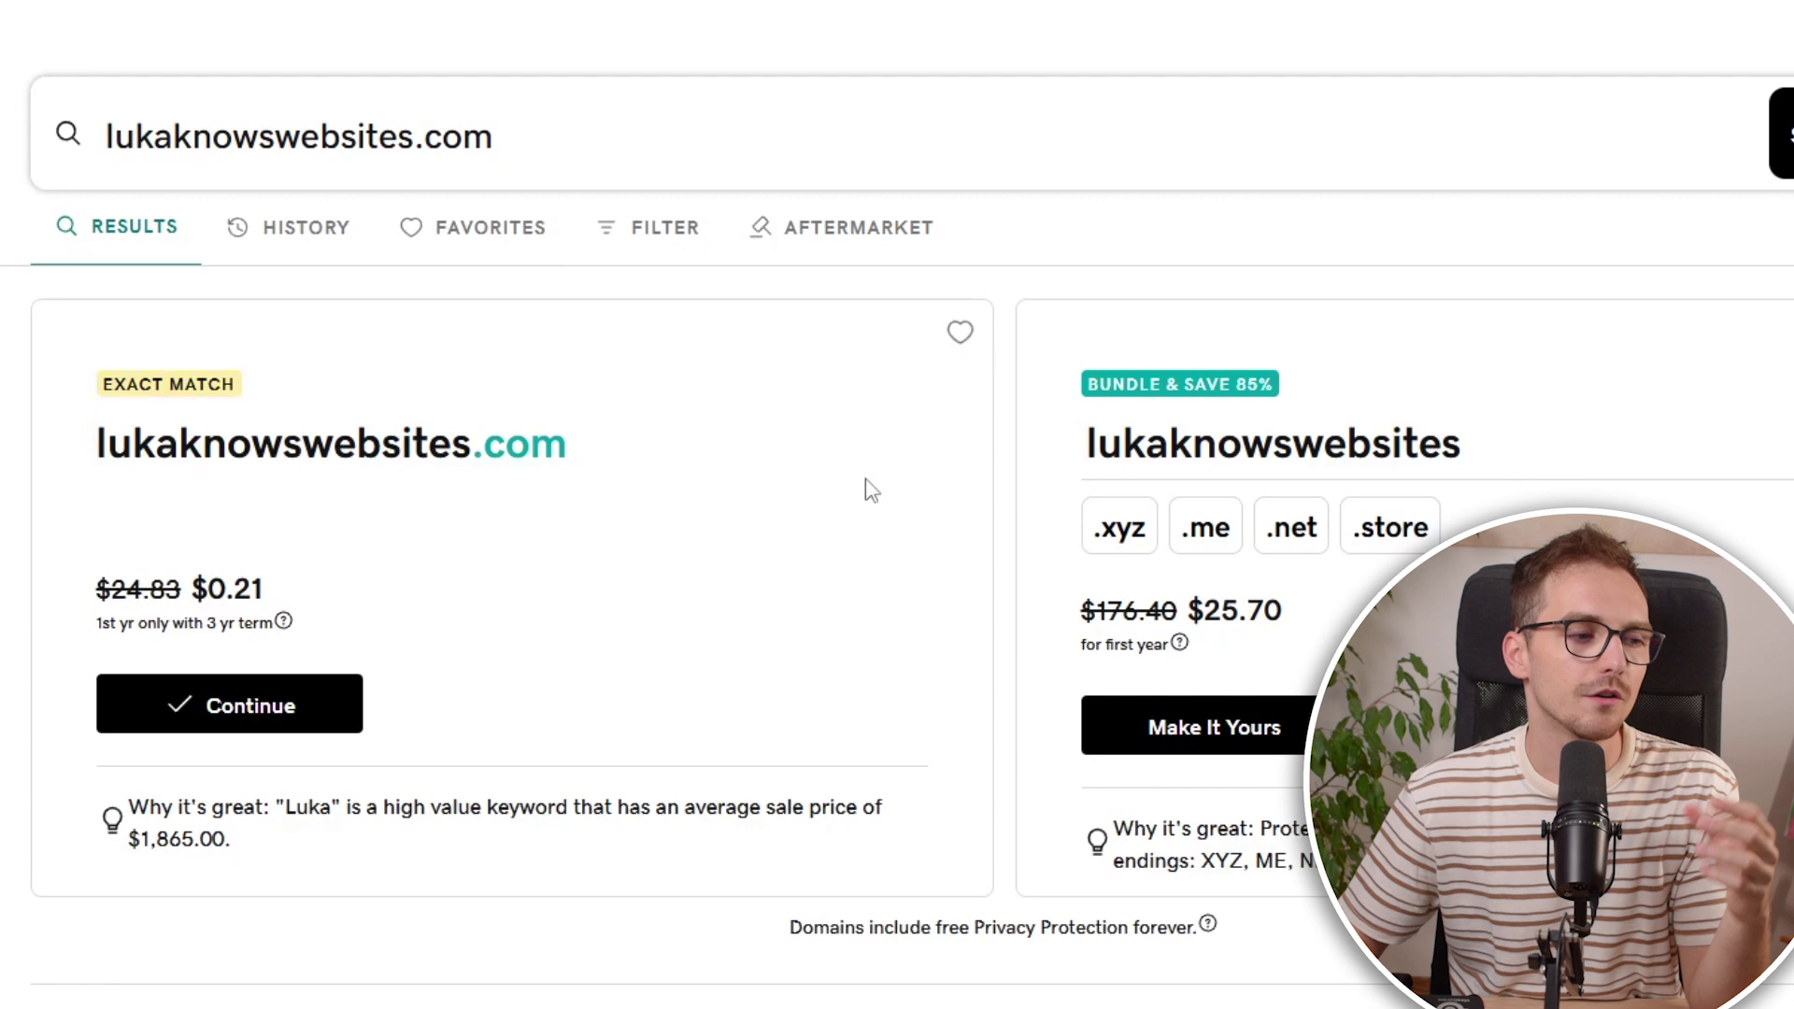
left_click(315, 733)
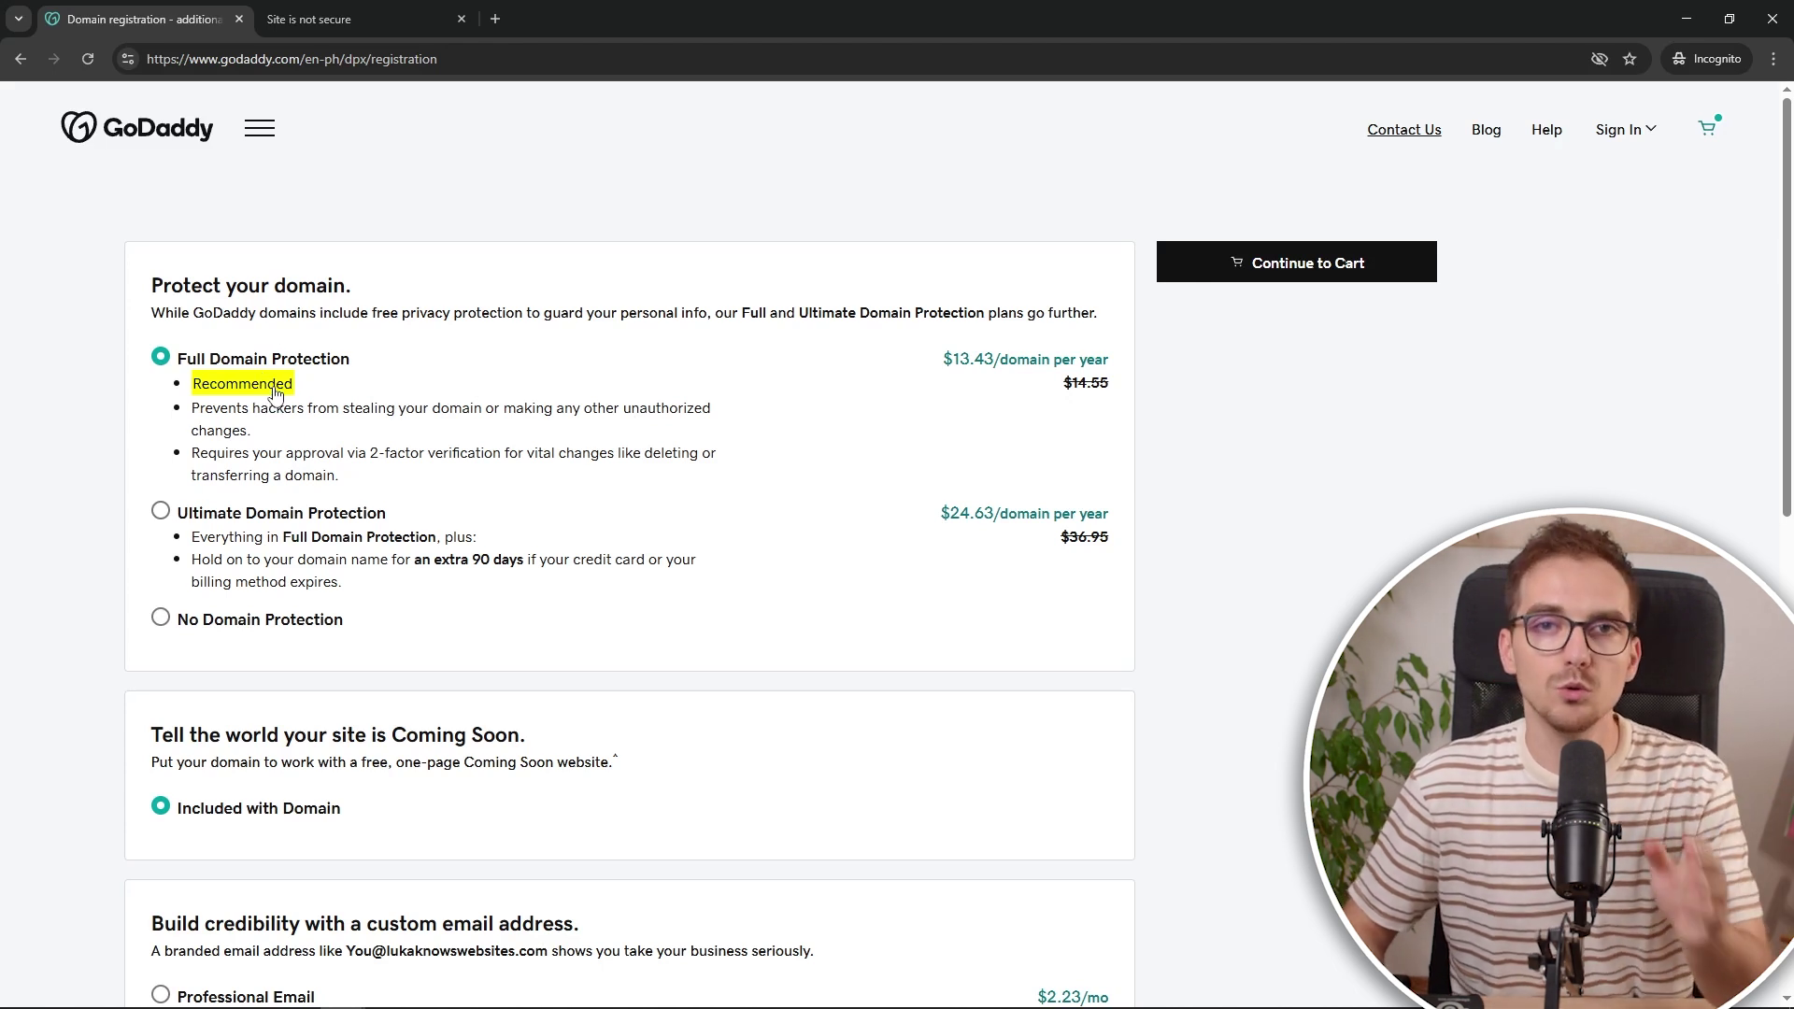
- Choose No Domain Protection and keep auto-renew on
left_click(224, 630)
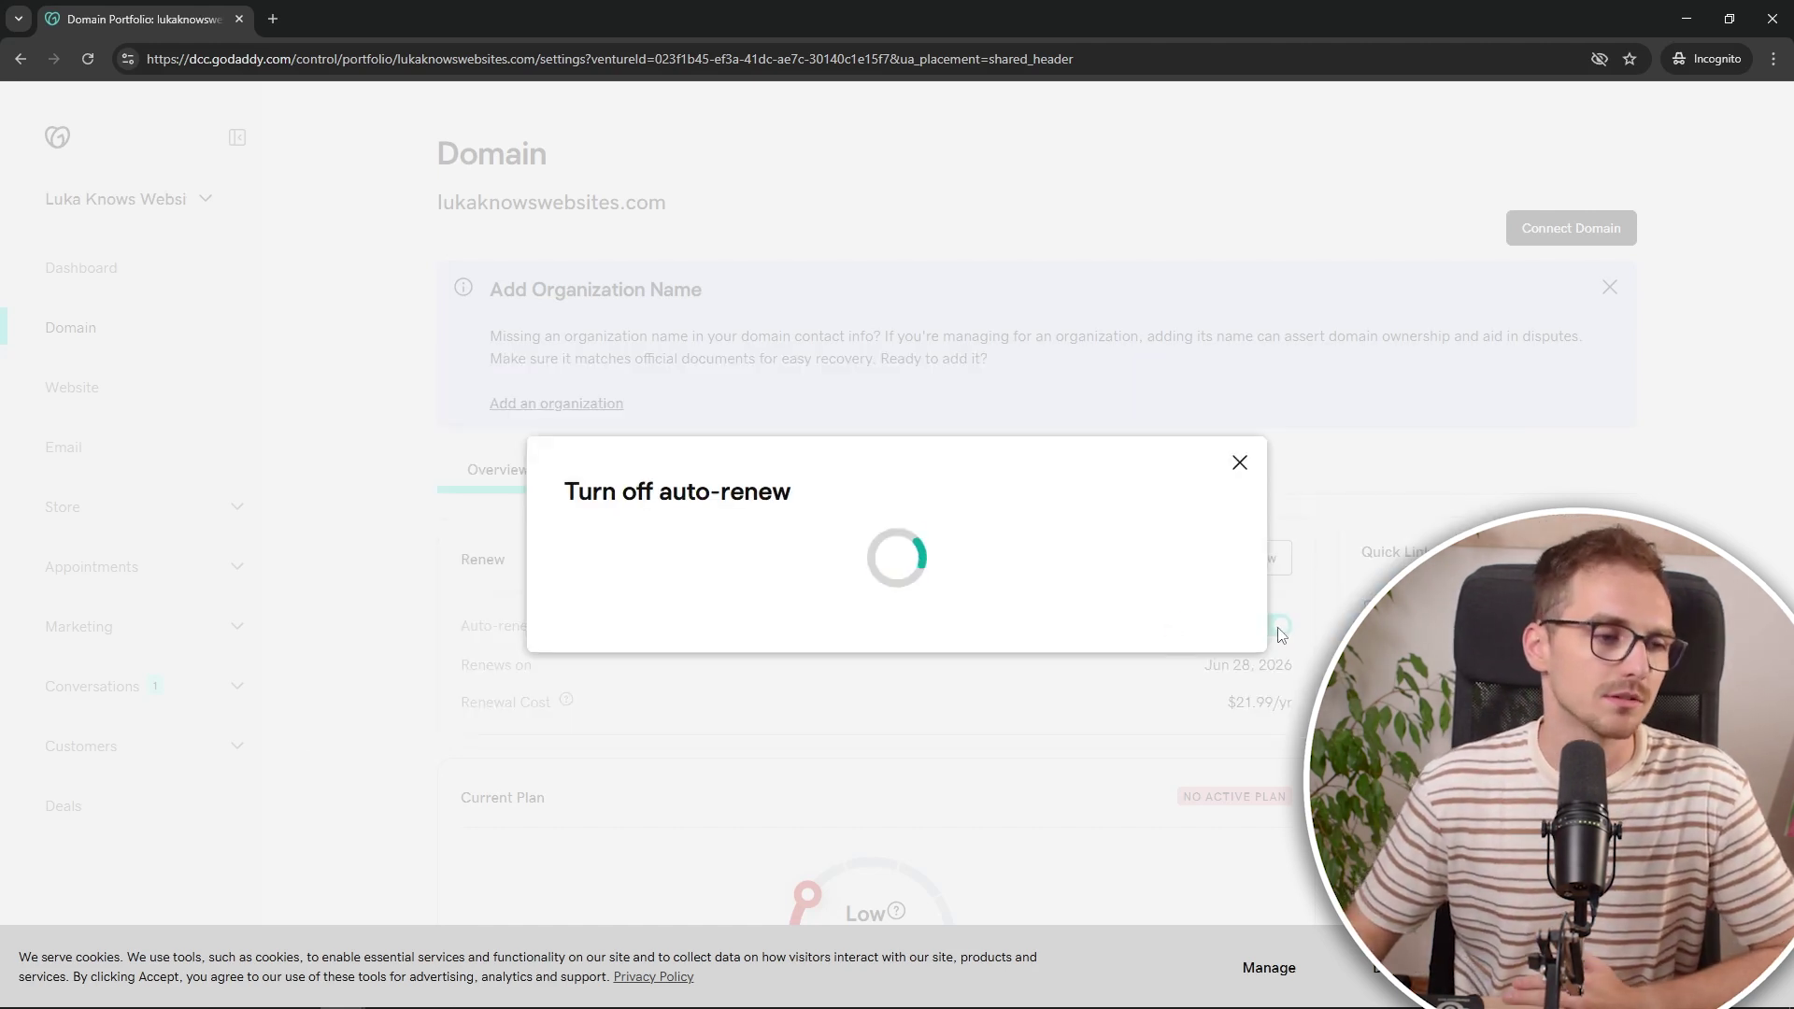
left_click(1280, 635)
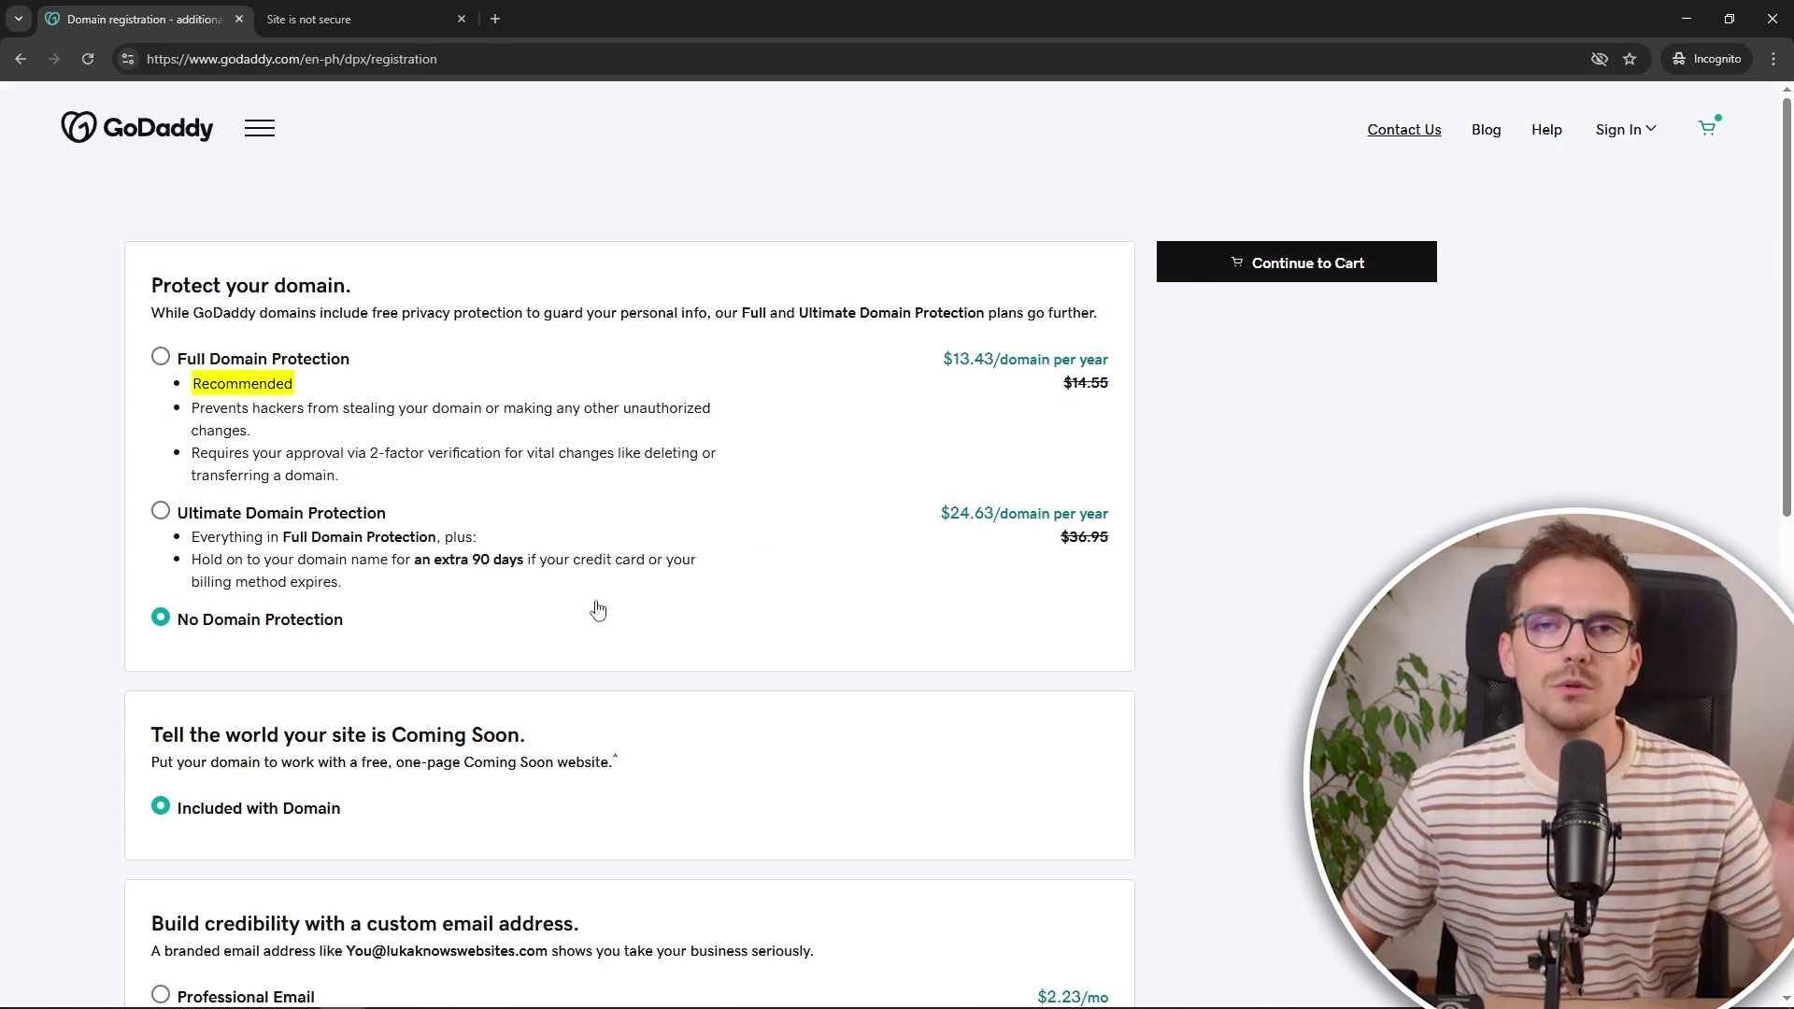
- Leave professional email at 'No Thanks' and continue to the cart
scroll(598, 610, "down", 4)
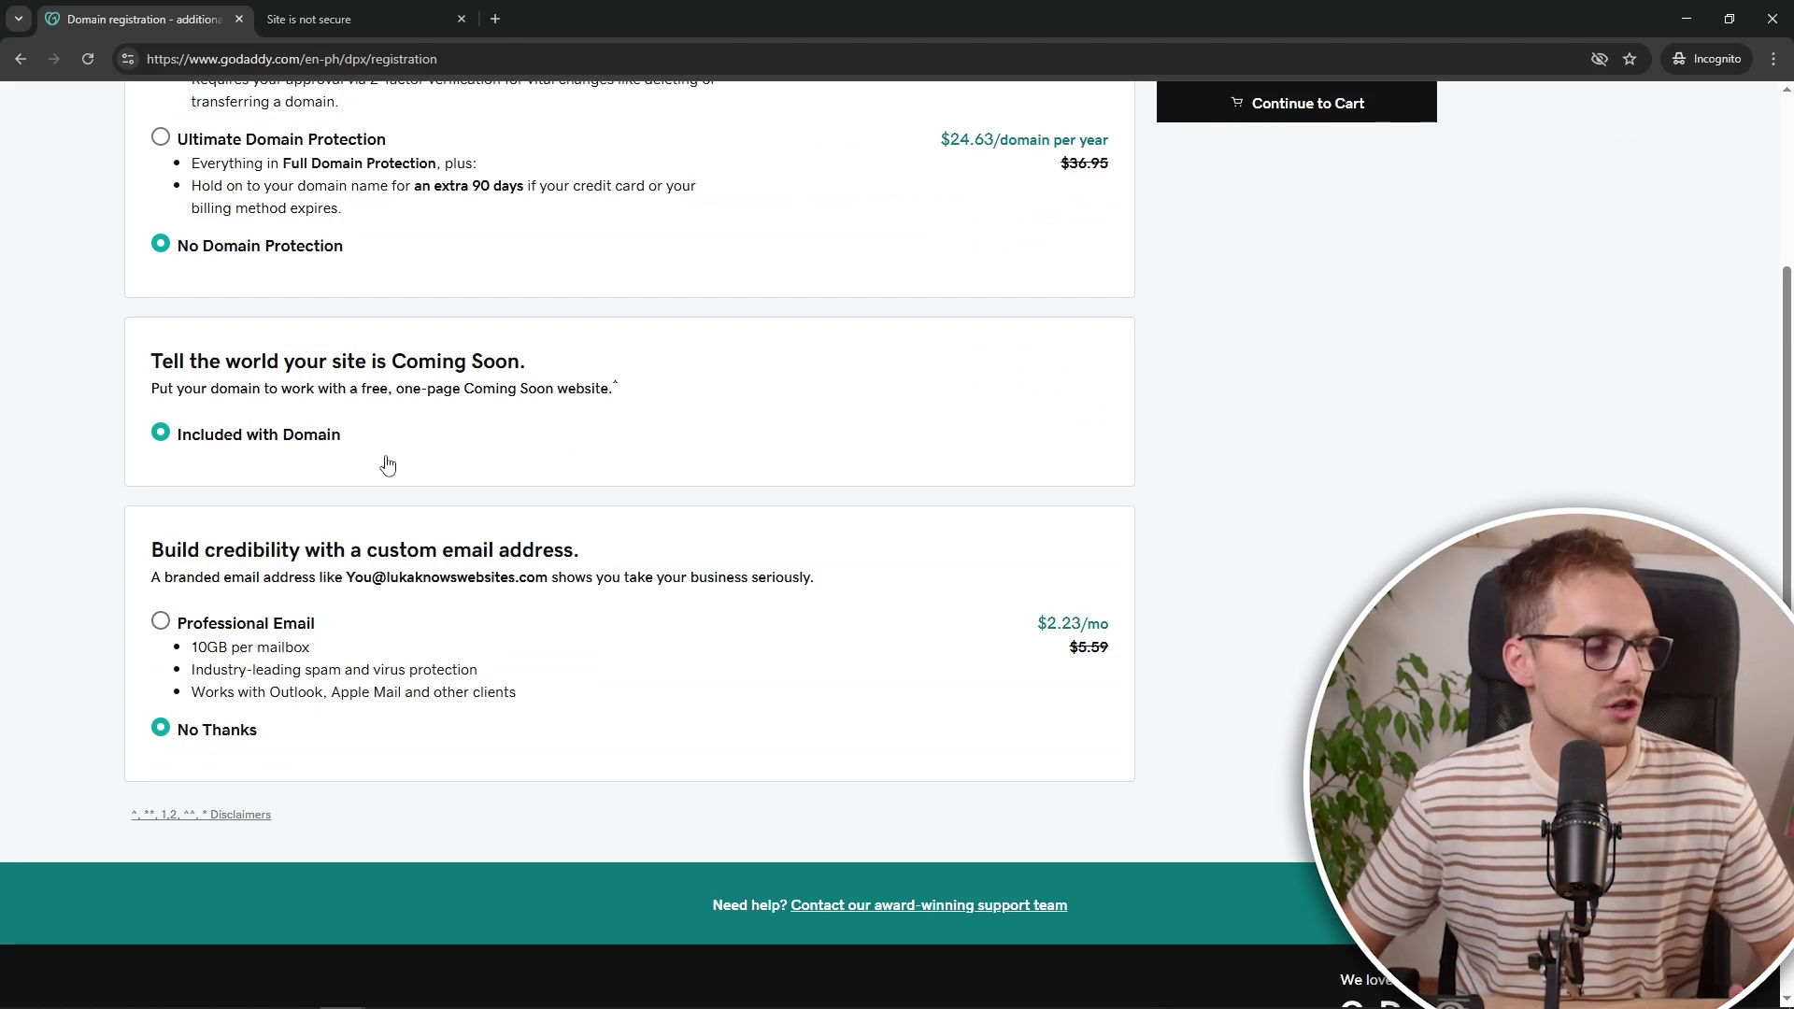
scroll(311, 598, "up", 4)
scroll(271, 548, "down", 6)
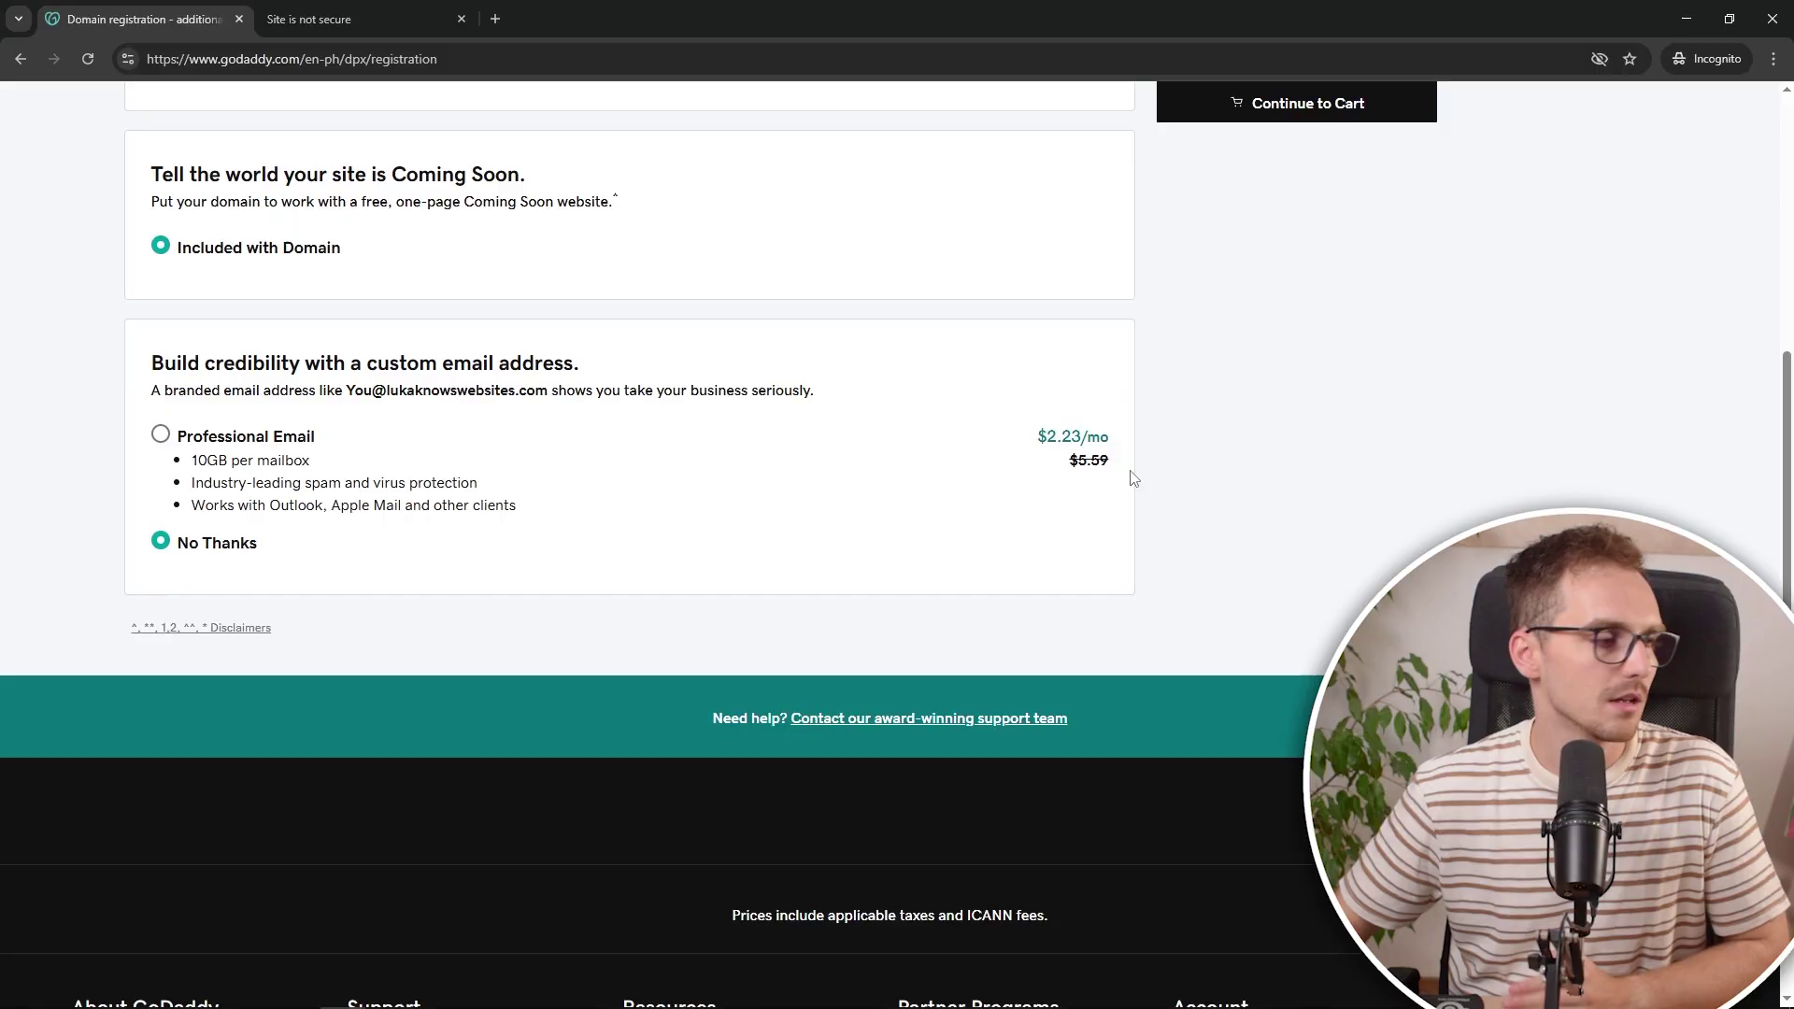
scroll(1130, 472, "up", 5)
left_click(1291, 276)
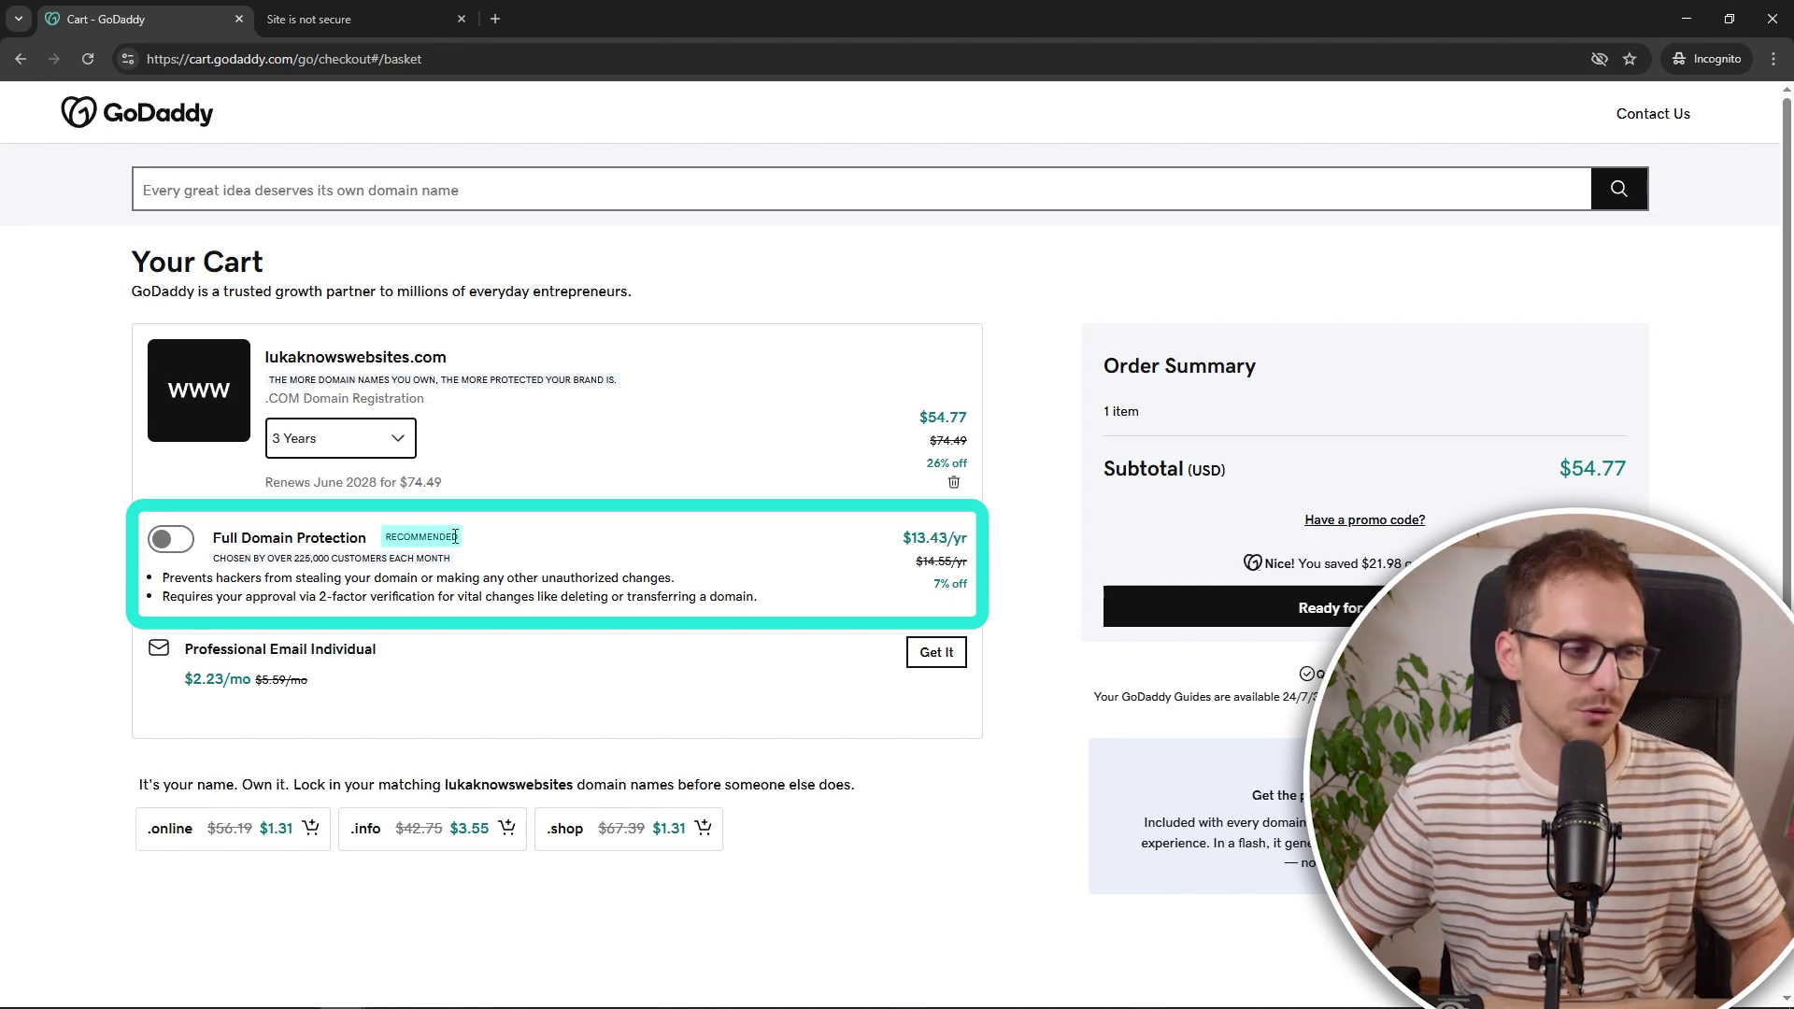
- Point out the 26% off and $74.49 renewal price, then set the term to 1 Year
left_click_drag(923, 462, 976, 471)
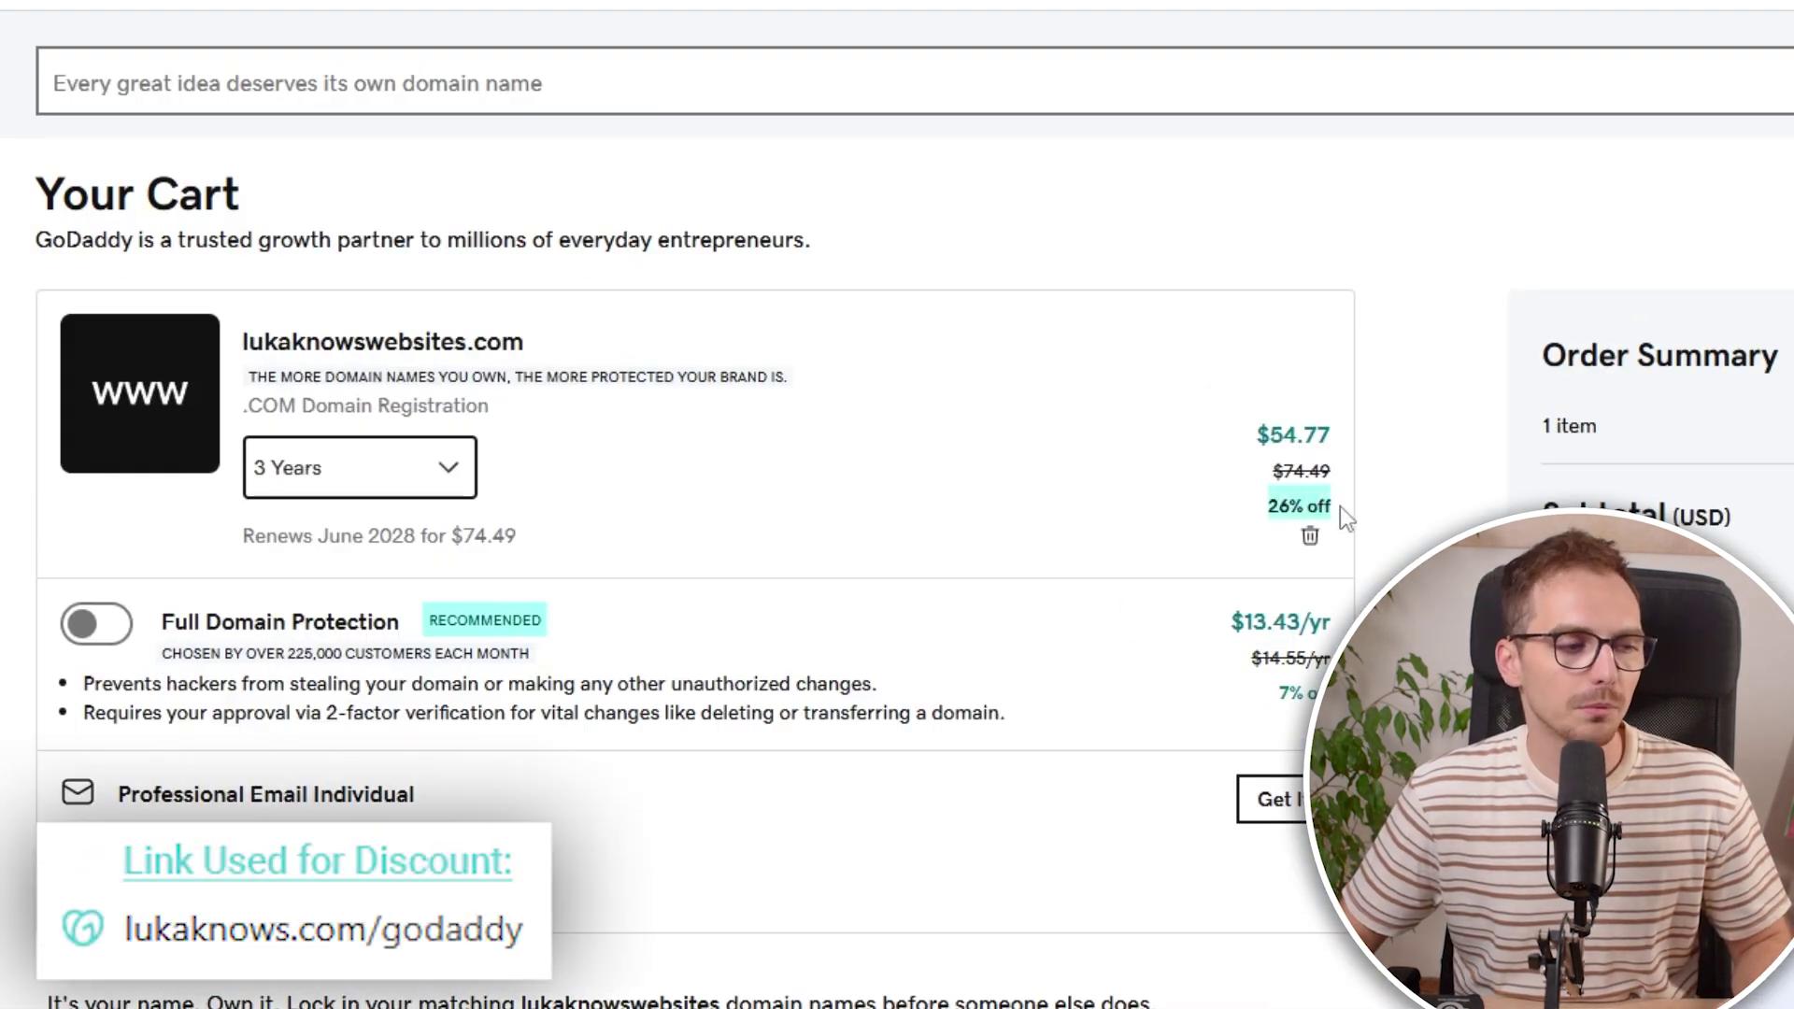
left_click(1345, 506)
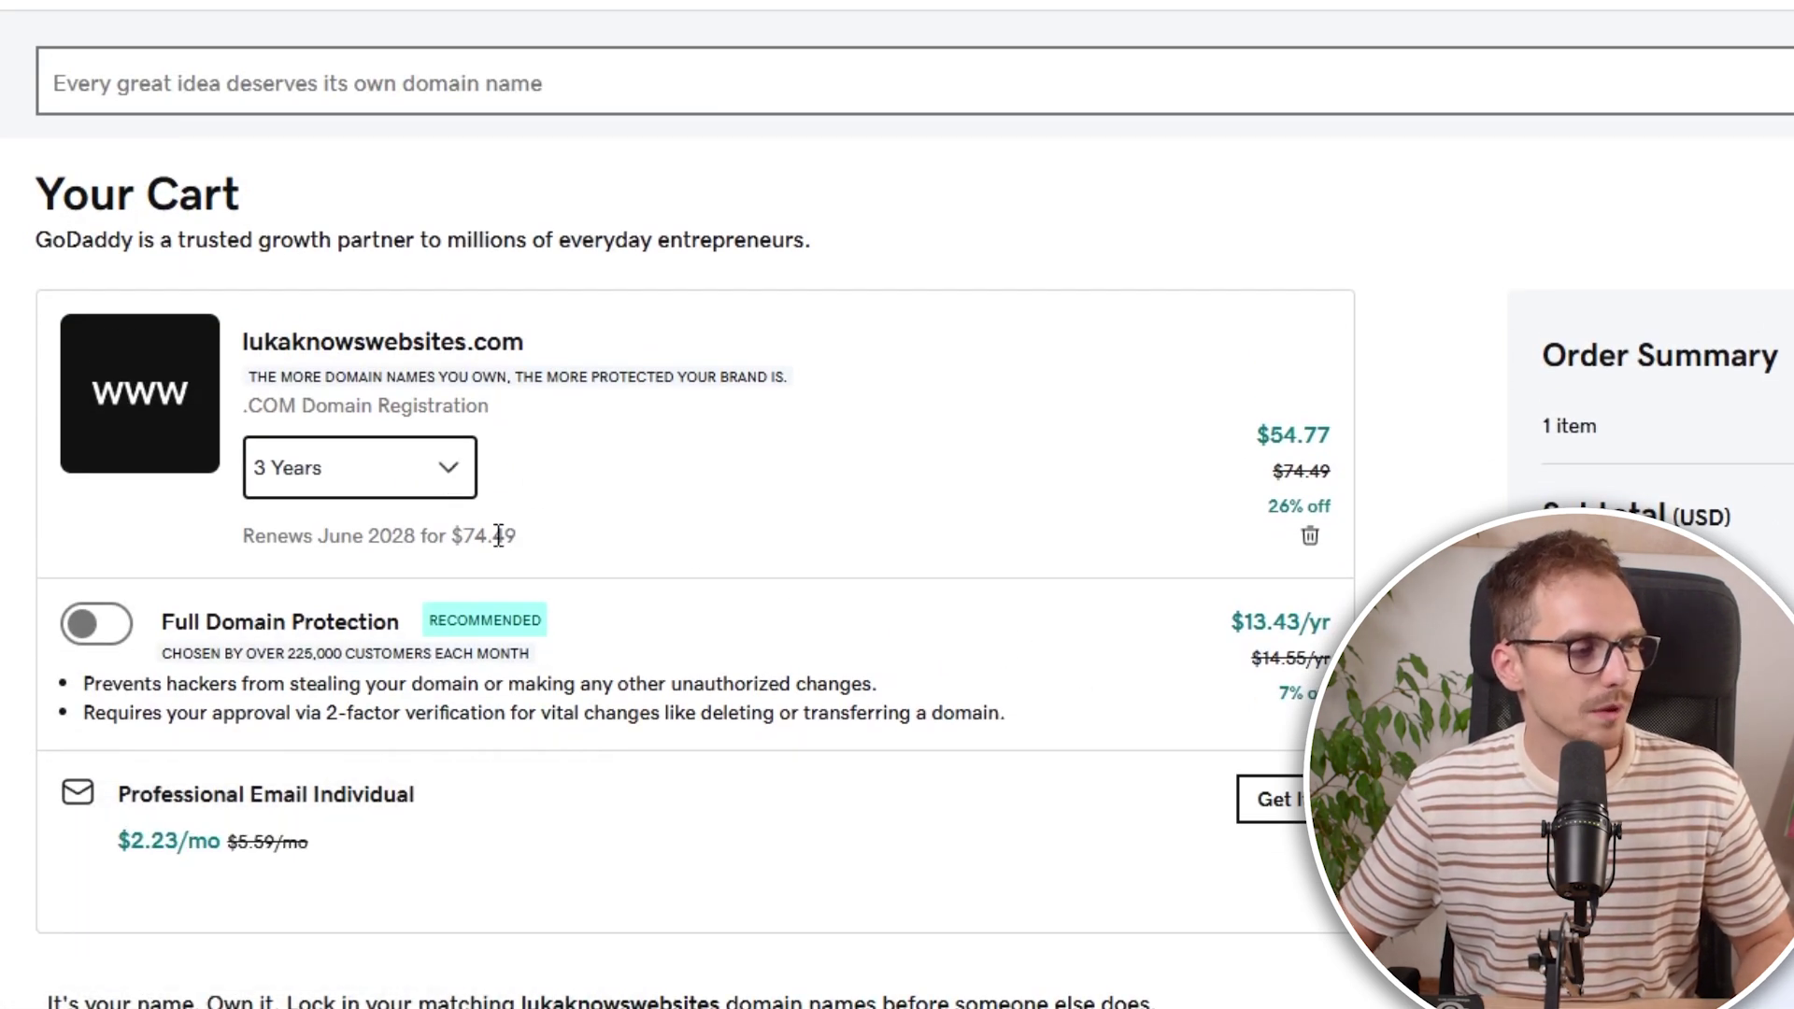
left_click_drag(496, 537, 245, 542)
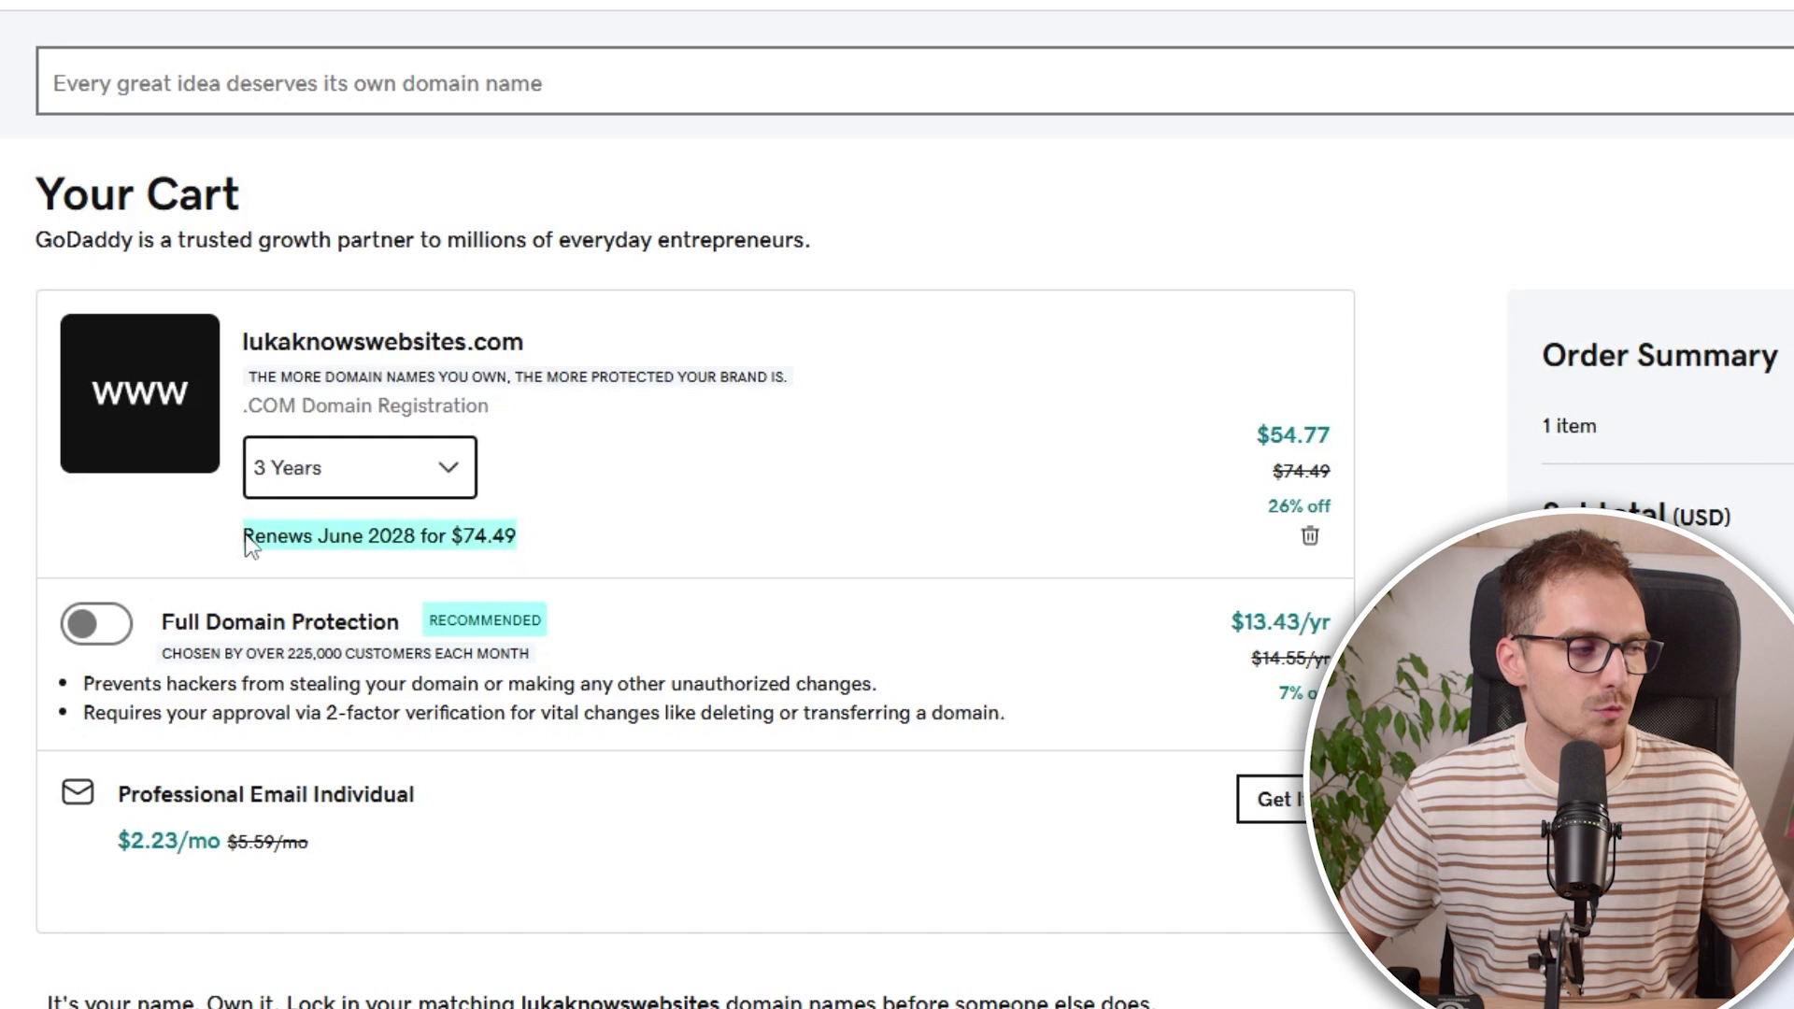
left_click(250, 540)
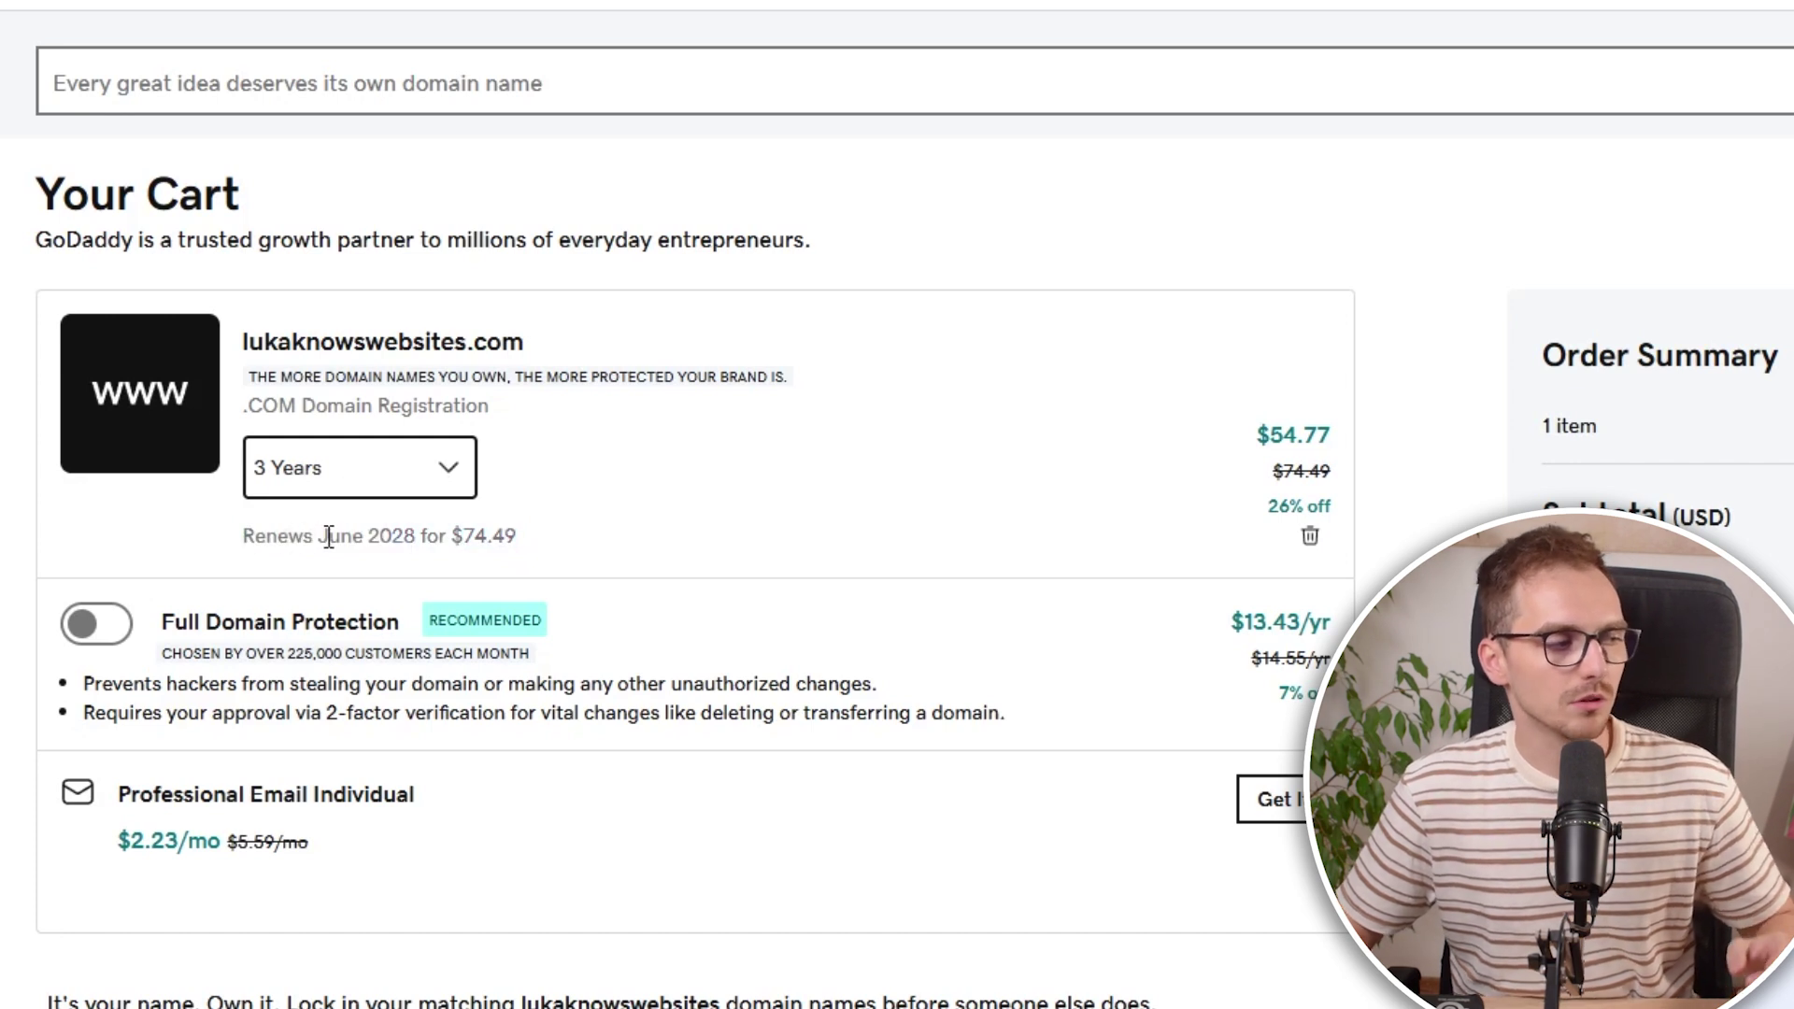
left_click_drag(452, 538, 522, 535)
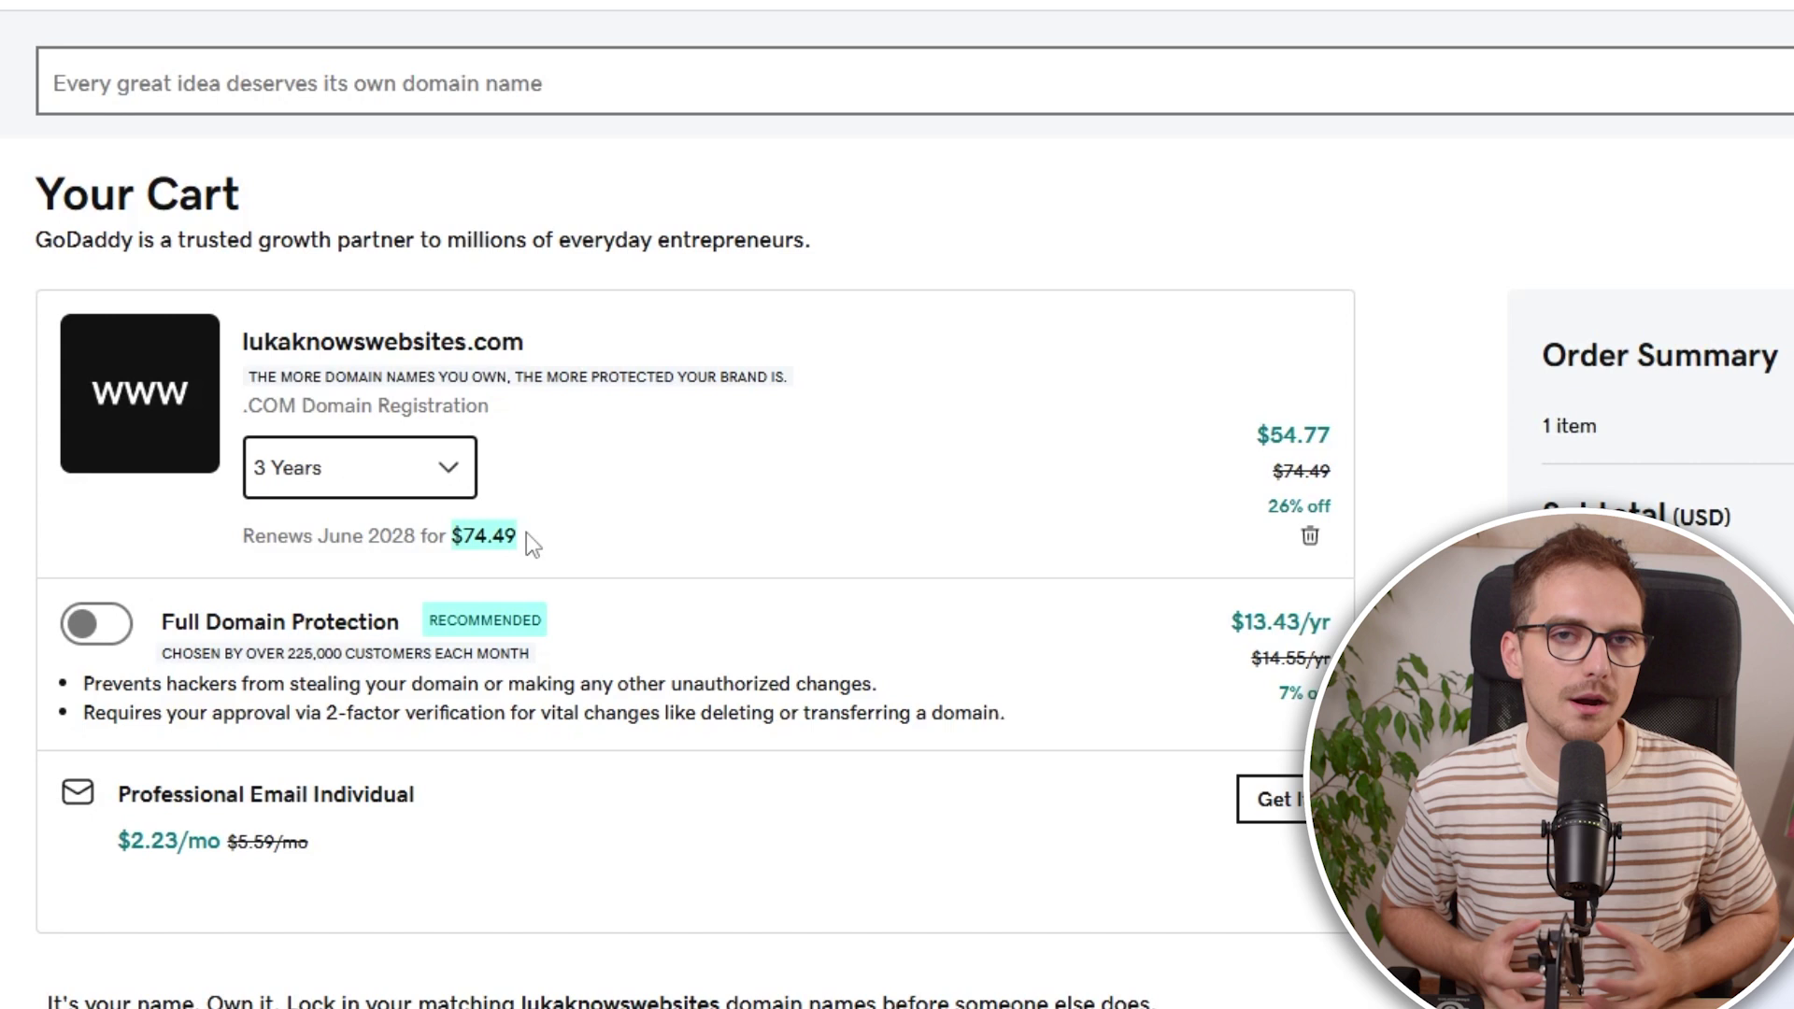
left_click(561, 465)
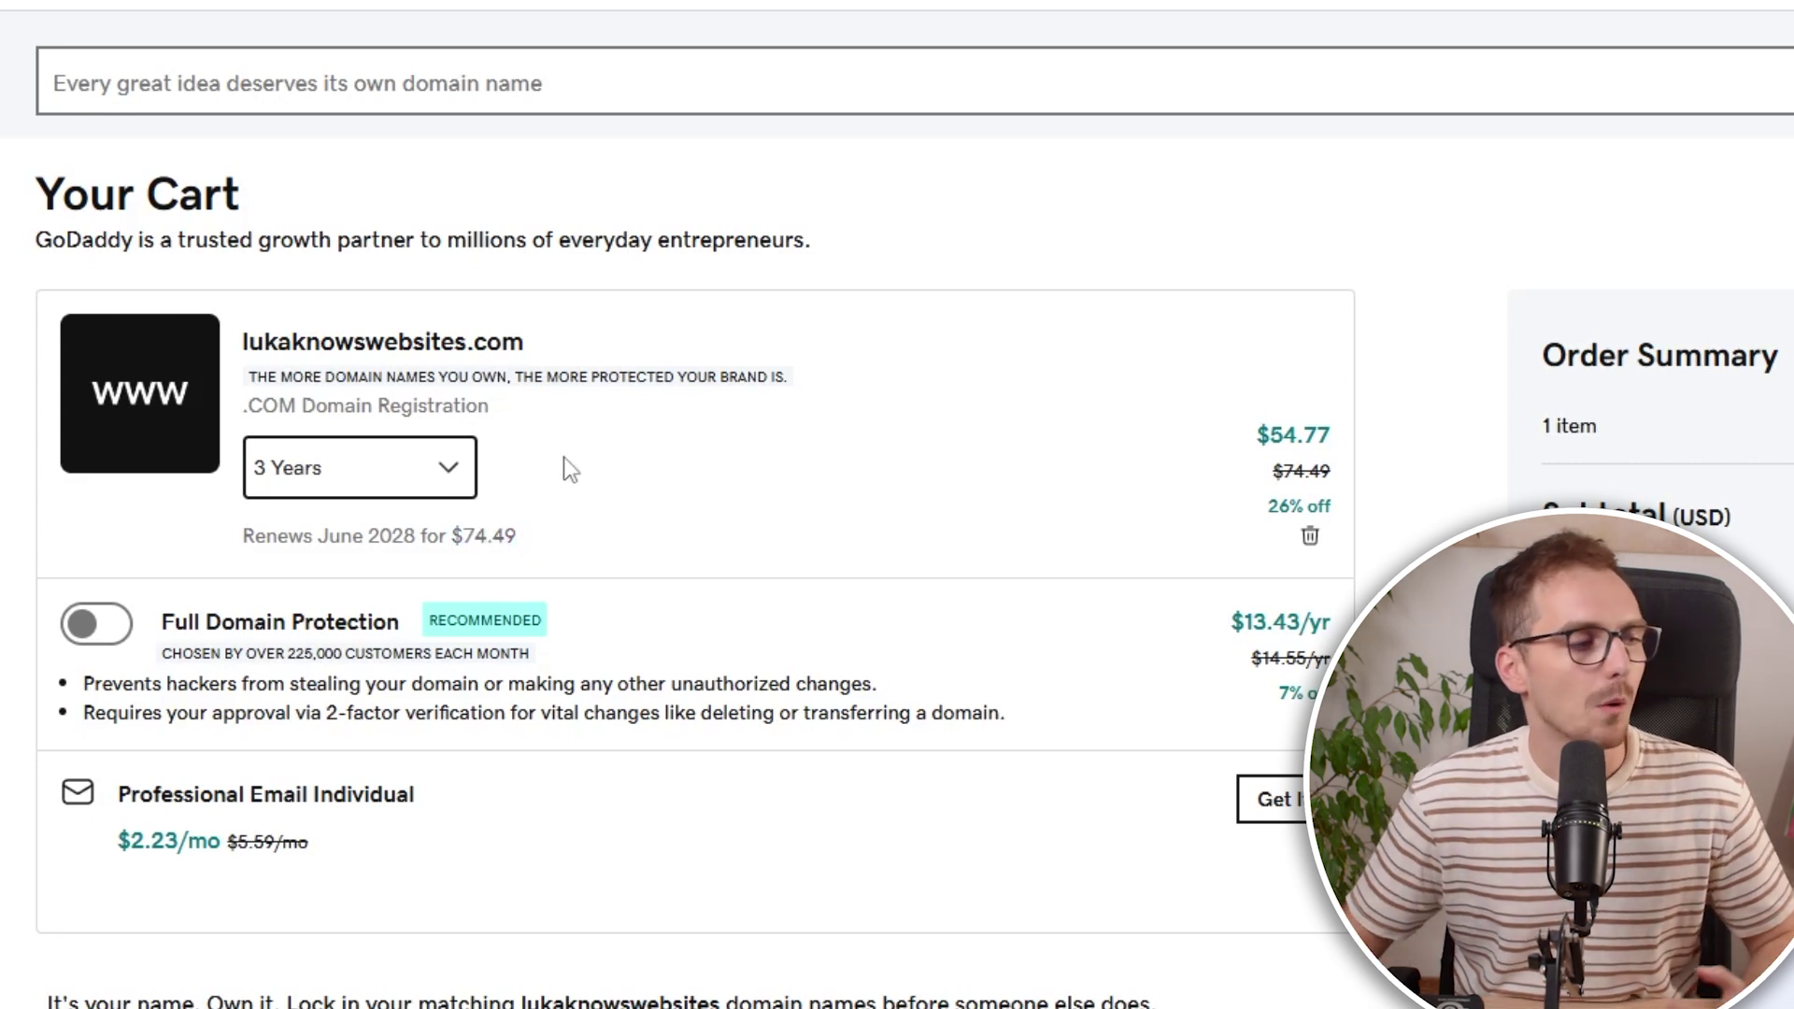
left_click(456, 470)
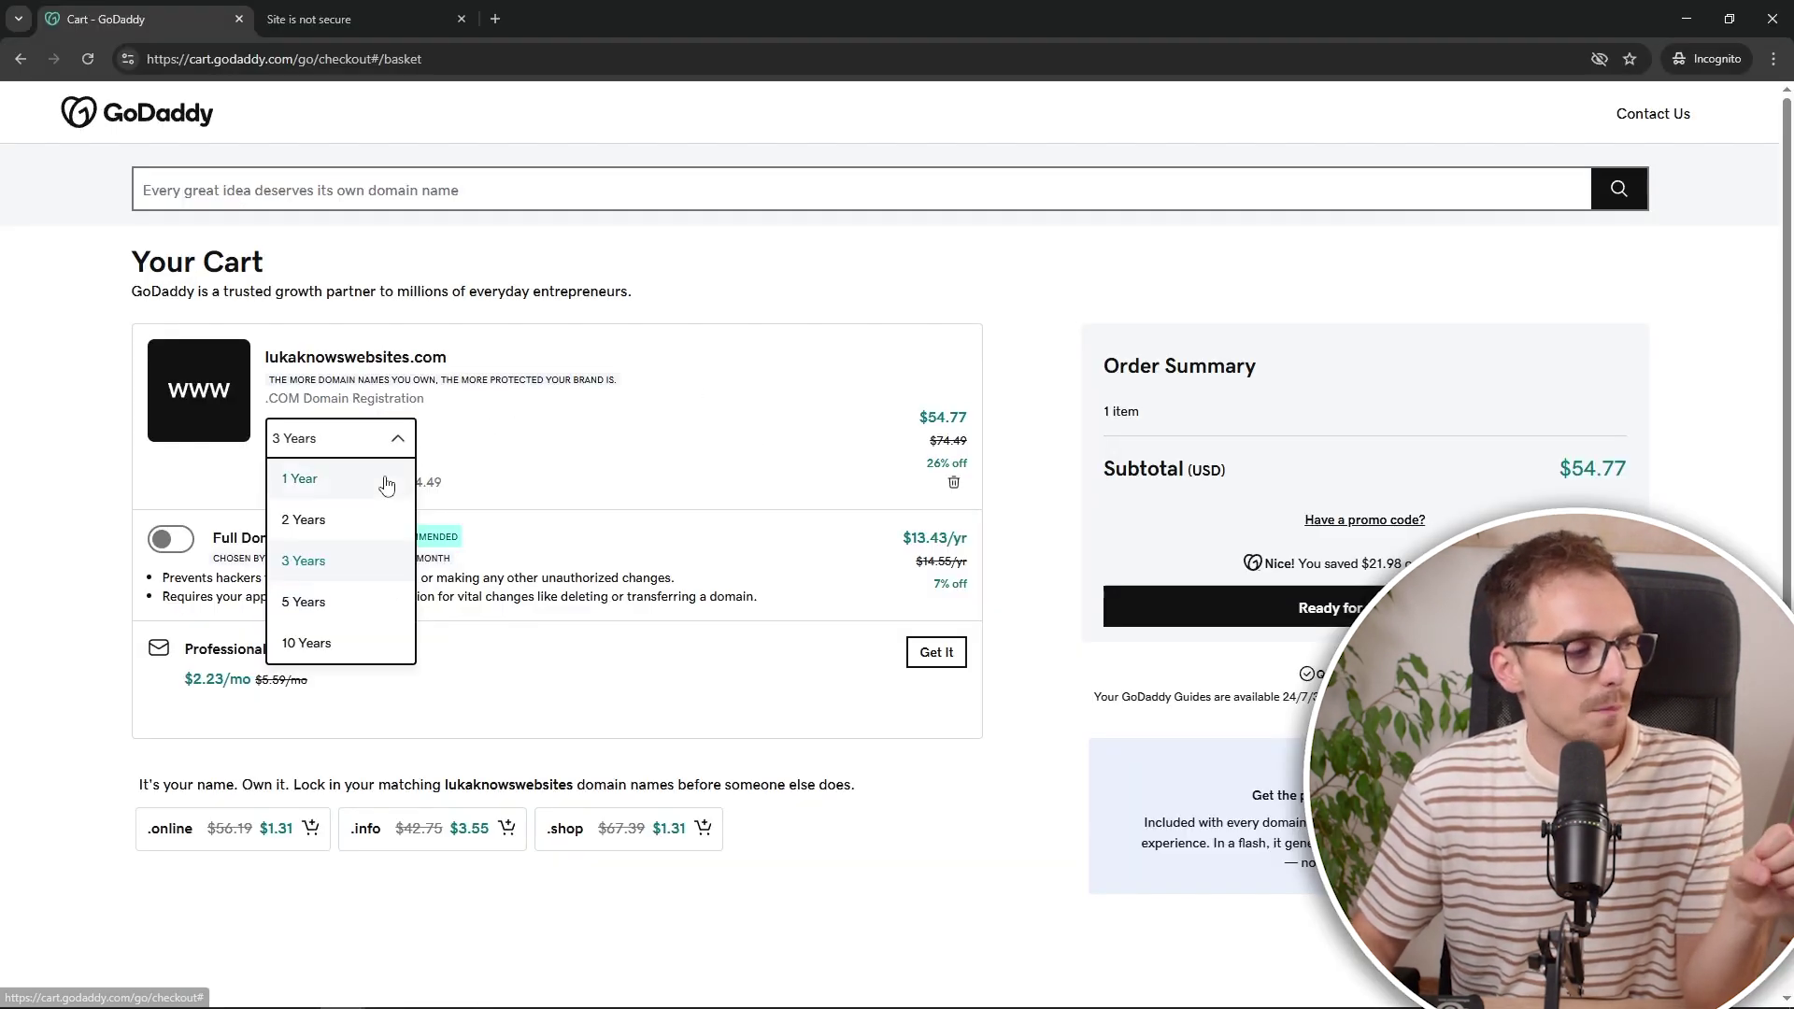
left_click(388, 477)
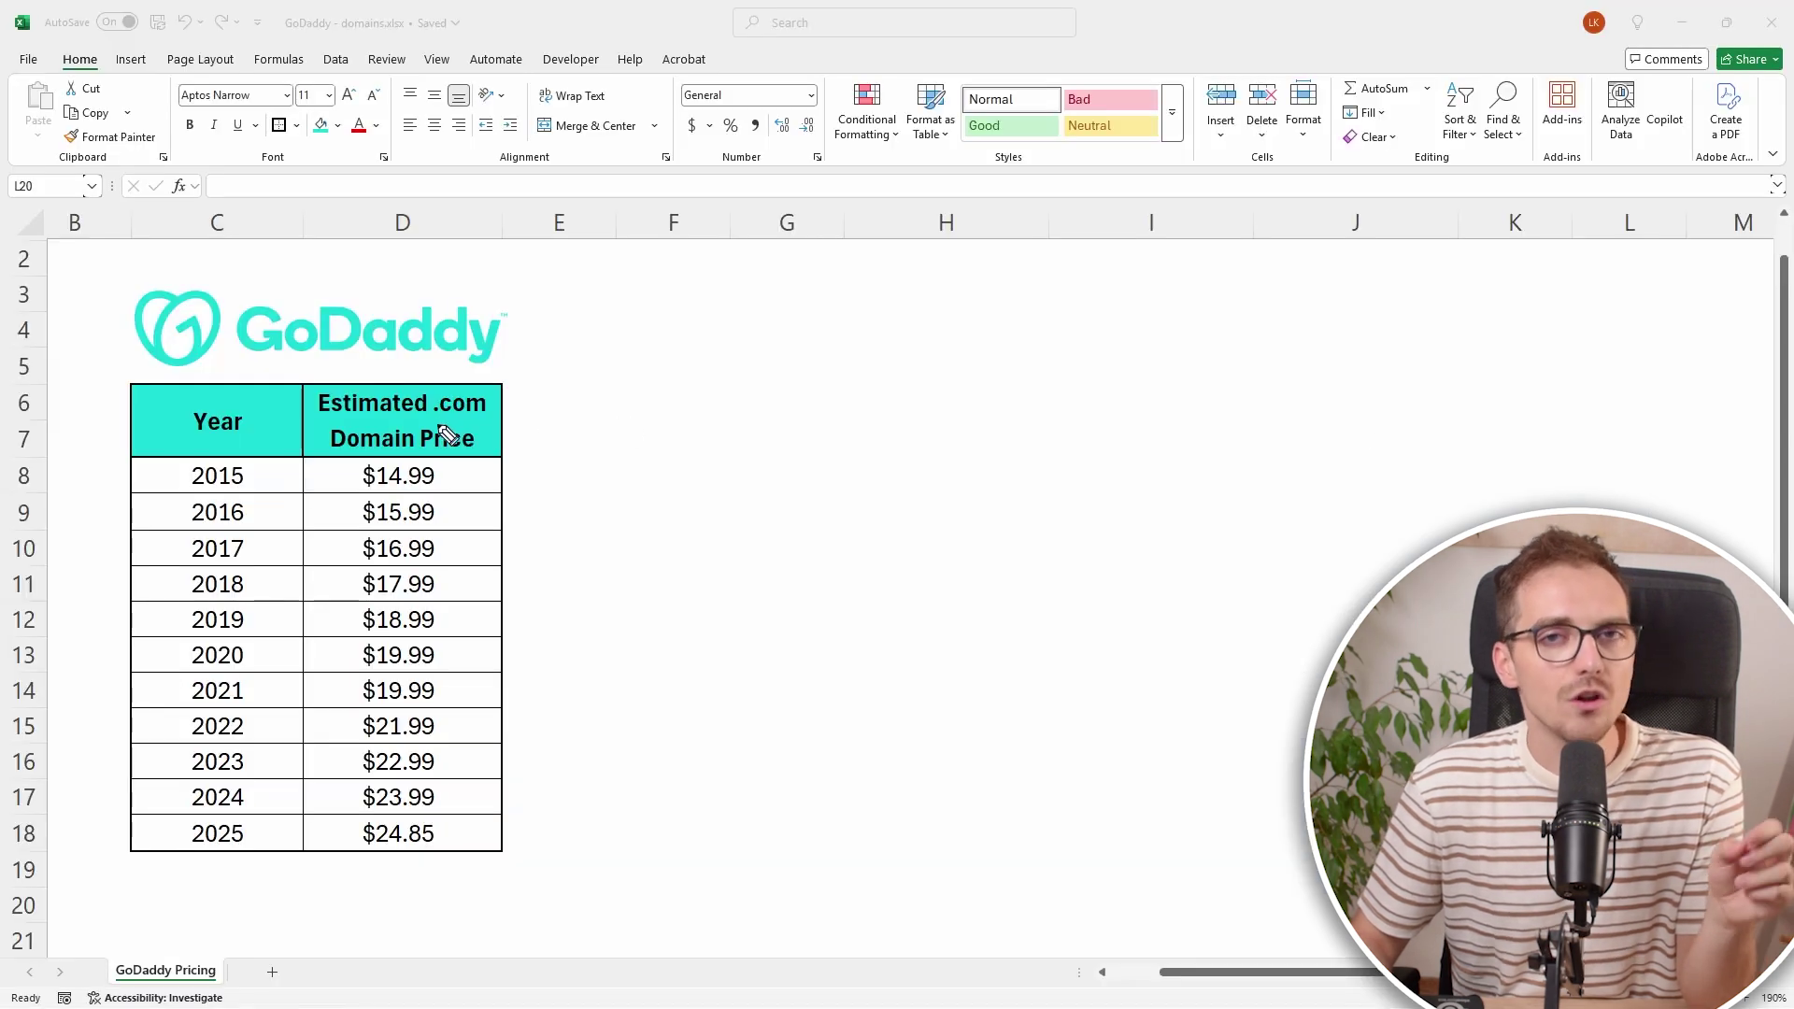
- Bracket the Estimated .com Domain Price header and draw an arrow down the price column
mouse_move(474, 375)
left_mouse_down()
mouse_move(512, 378)
mouse_move(520, 459)
mouse_move(485, 458)
left_mouse_up()
mouse_move(344, 378)
left_mouse_down()
mouse_move(297, 385)
mouse_move(301, 457)
mouse_move(322, 456)
left_mouse_up()
mouse_move(497, 470)
left_mouse_down()
mouse_move(481, 846)
mouse_move(528, 803)
left_mouse_up()
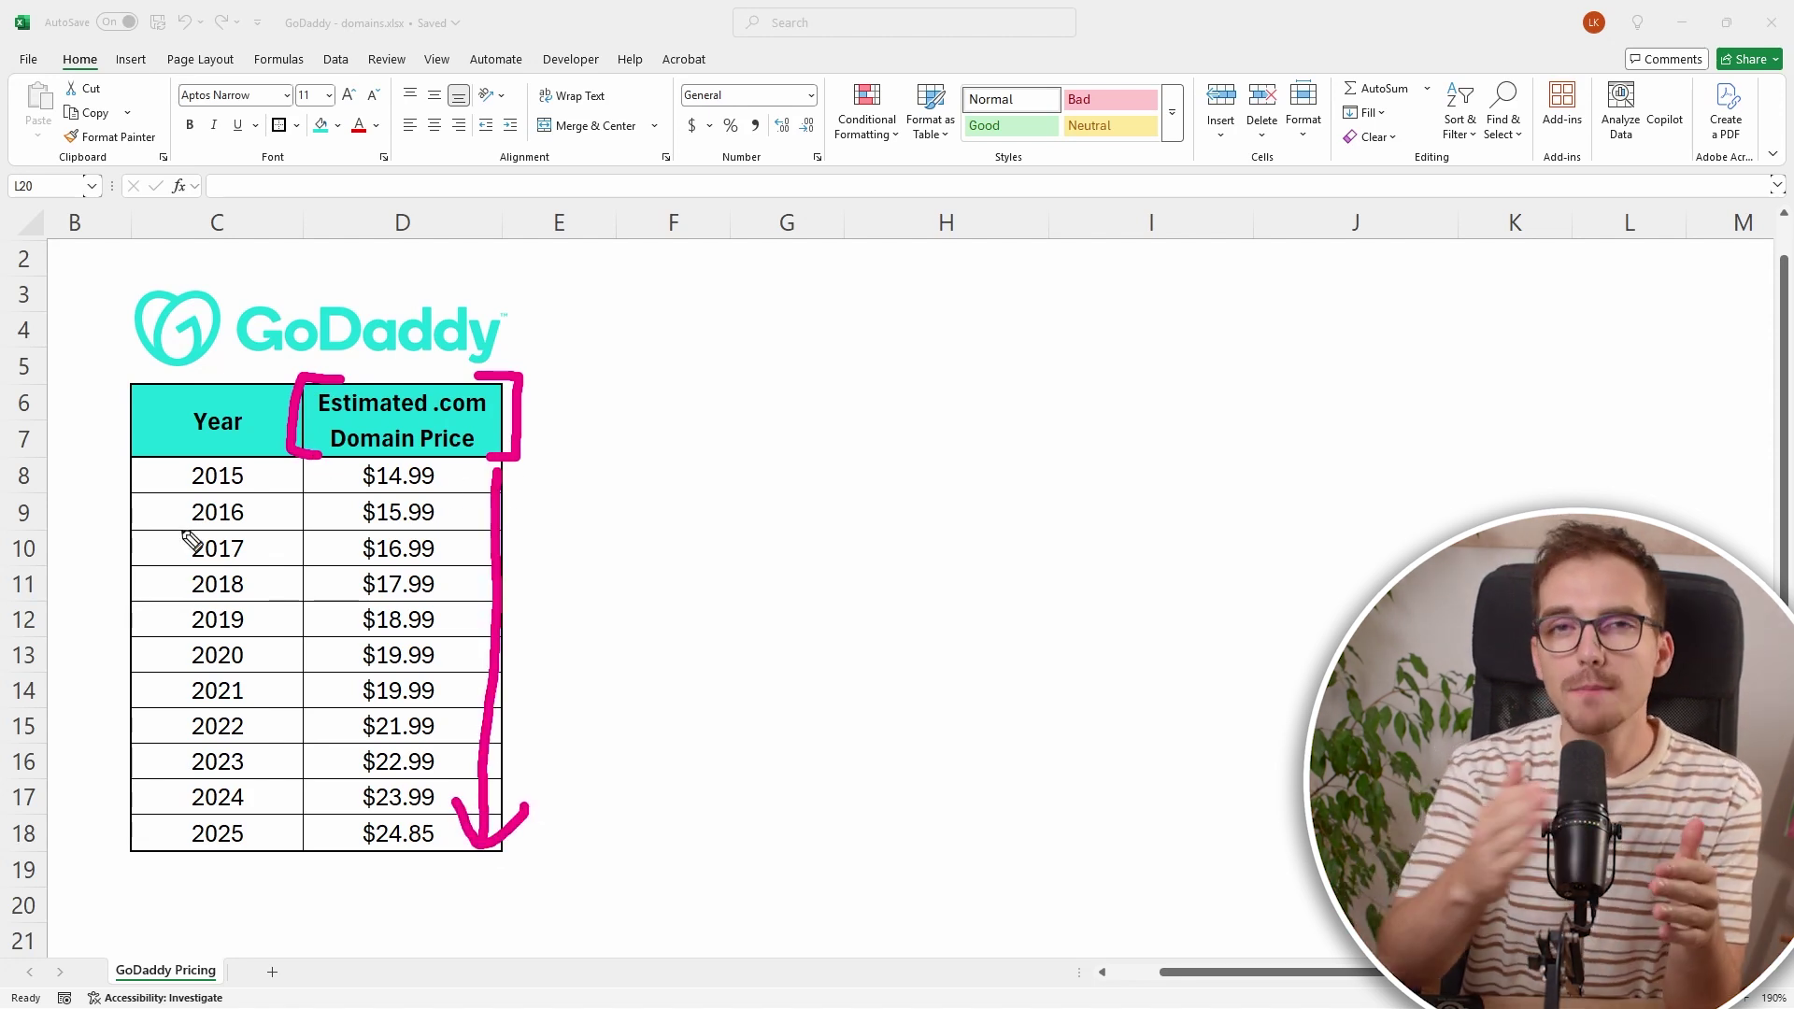
- Arrow the Year column, underline the 2015 and 2025 rows, and circle their ten-year totals
mouse_move(144, 470)
left_mouse_down()
mouse_move(130, 845)
mouse_move(172, 803)
left_mouse_up()
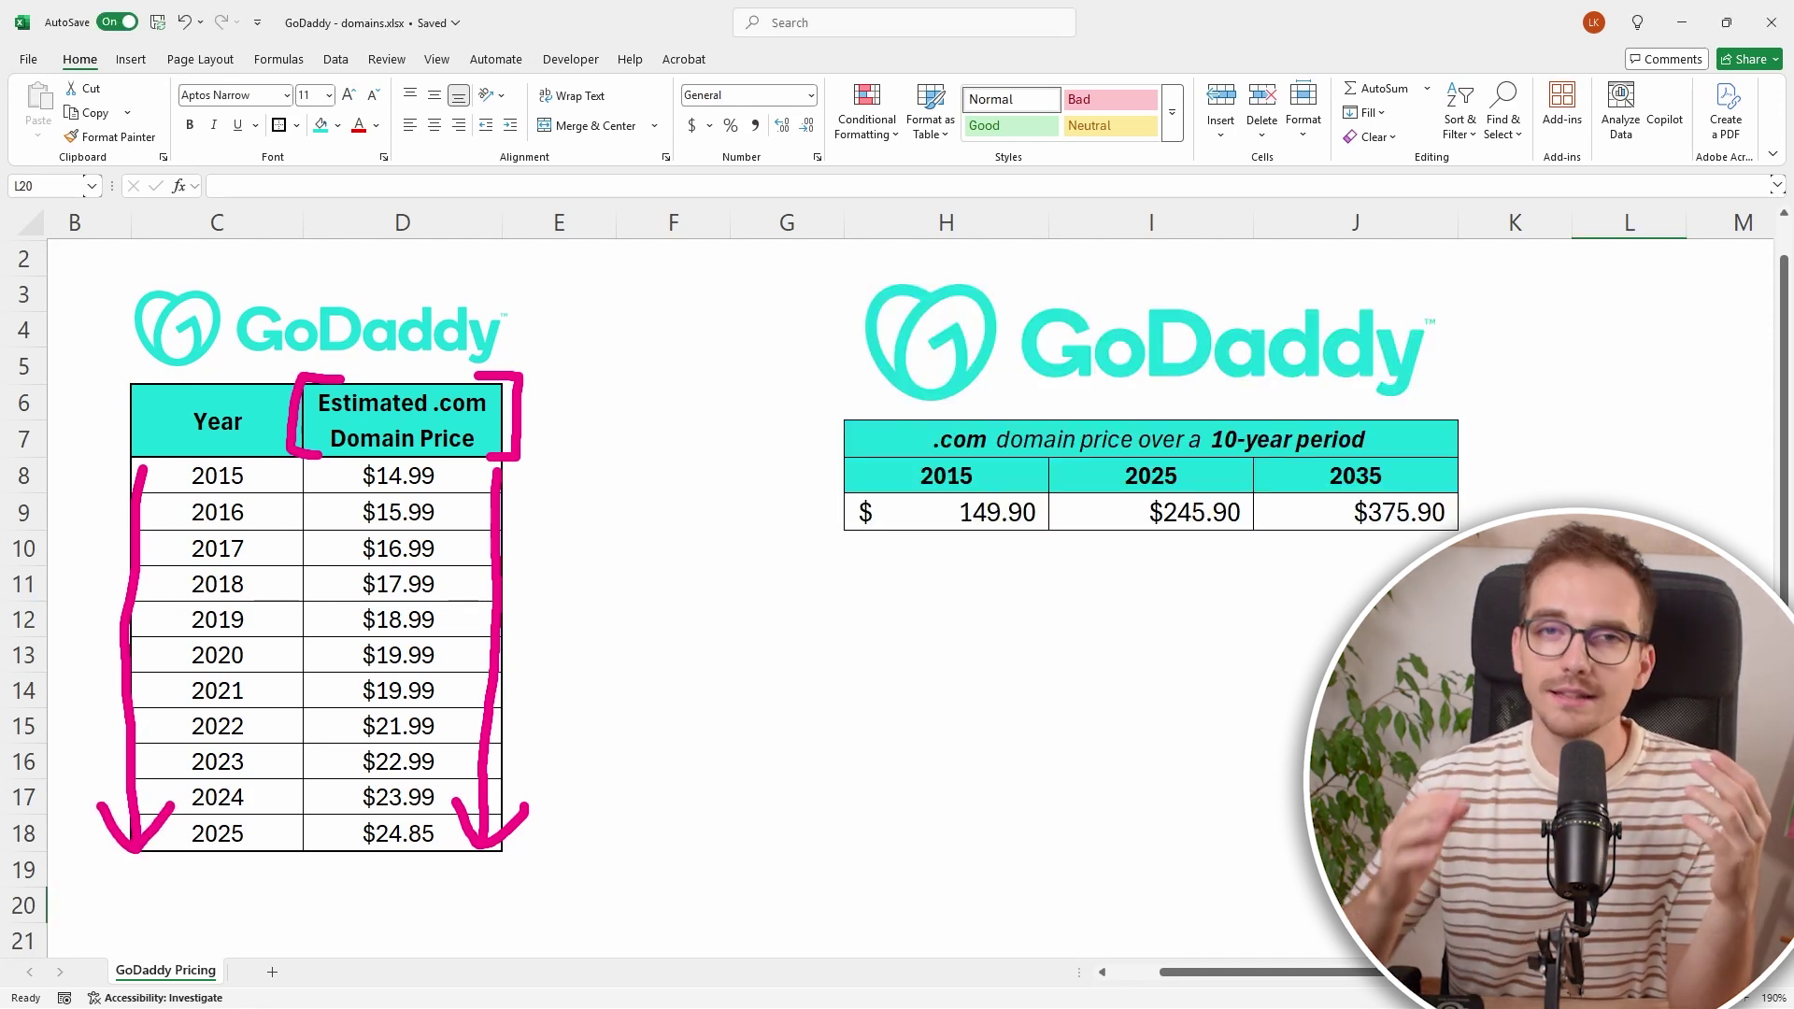
left_click_drag(180, 498, 443, 497)
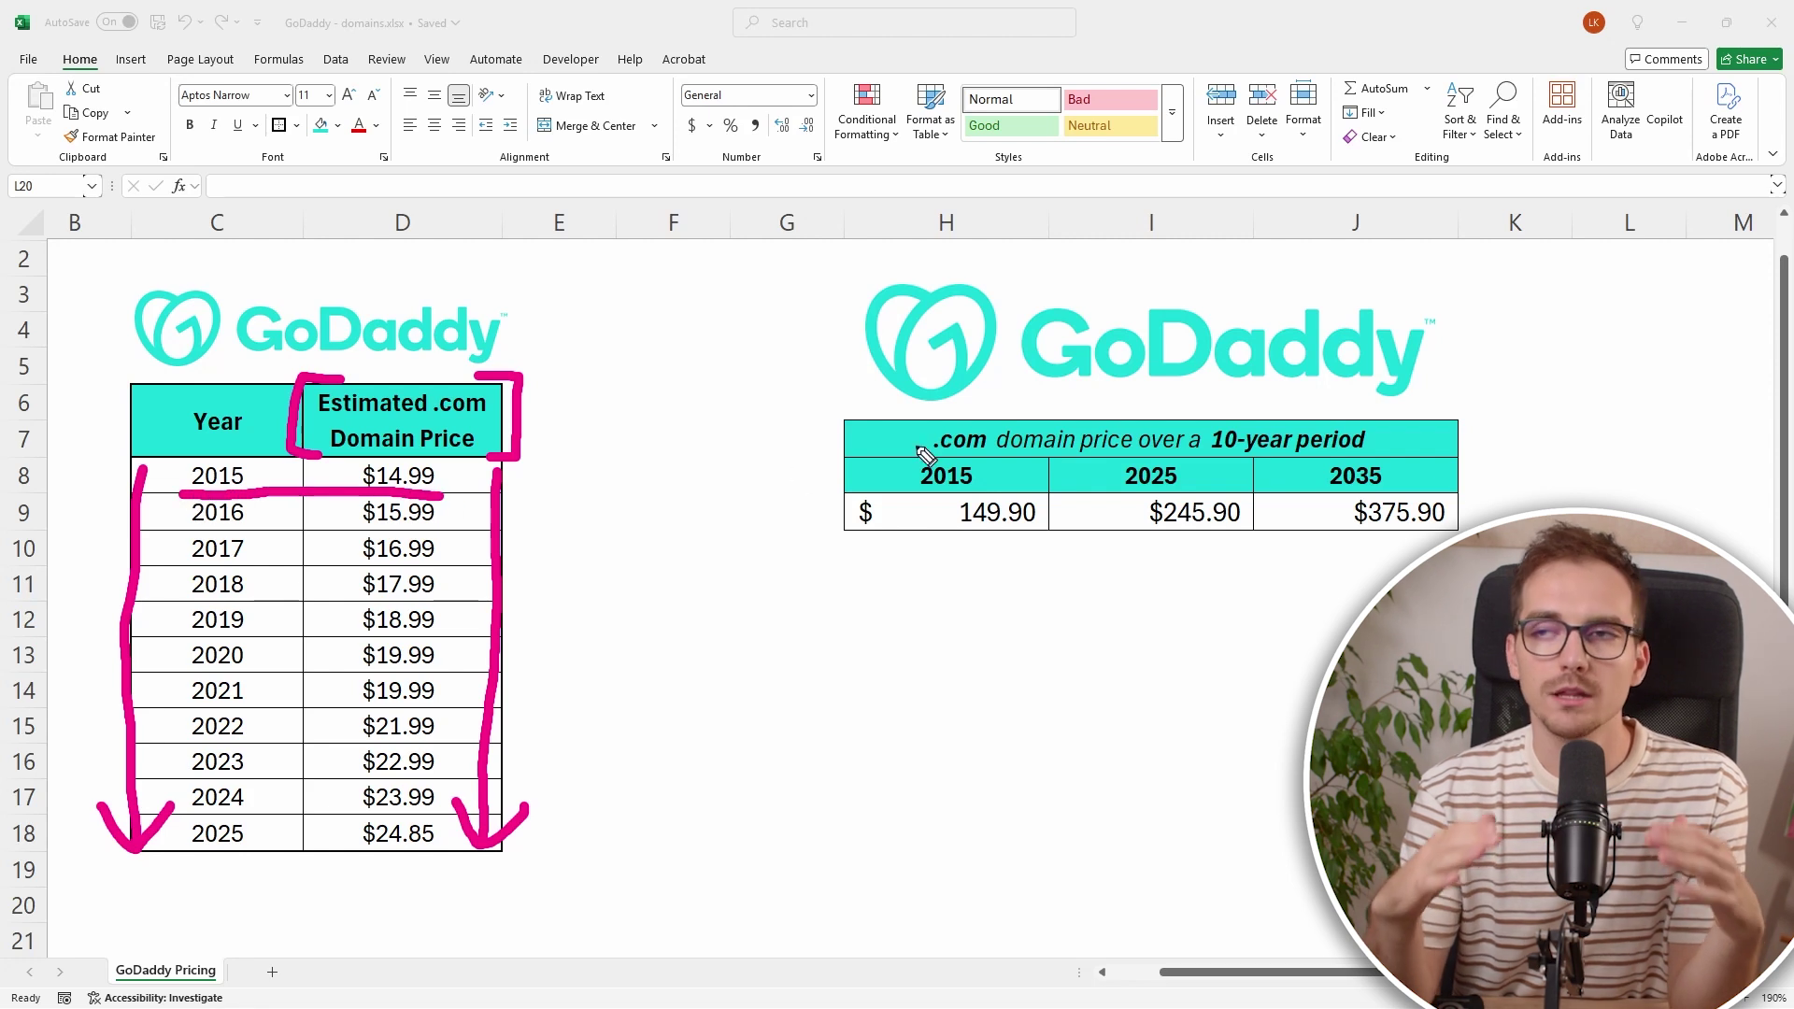
mouse_move(925, 455)
left_mouse_down()
mouse_move(847, 458)
mouse_move(1021, 534)
mouse_move(1001, 452)
mouse_move(937, 446)
left_mouse_up()
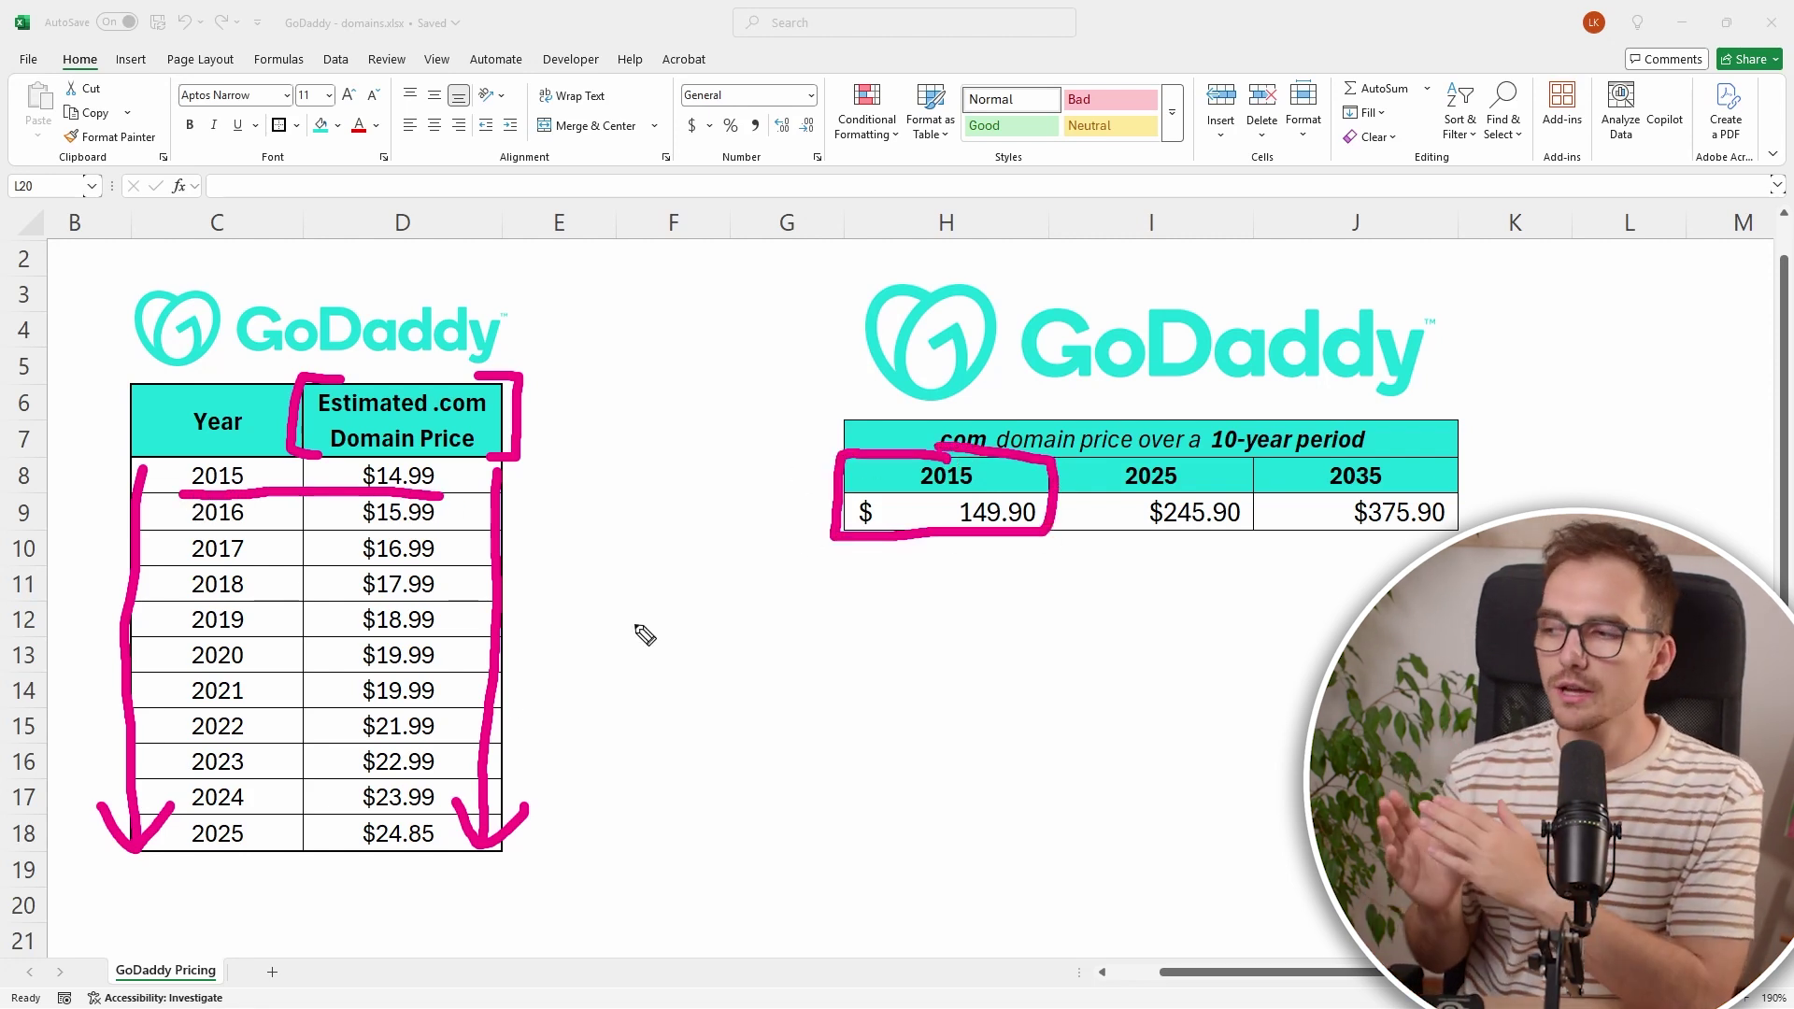
left_click_drag(179, 852, 437, 852)
mouse_move(1056, 464)
left_mouse_down()
mouse_move(1121, 449)
mouse_move(1255, 542)
mouse_move(1051, 509)
mouse_move(1055, 460)
left_mouse_up()
left_click_drag(1254, 539, 1289, 536)
- Dash-outline the 2035 total with a question mark, tick 2015 and 2025, then pick 5 years
left_click_drag(1301, 536, 1390, 535)
mouse_move(1407, 537)
left_mouse_down()
mouse_move(1433, 537)
mouse_move(1461, 467)
mouse_move(1418, 452)
left_mouse_up()
left_click_drag(1392, 454, 1256, 458)
mouse_move(914, 578)
left_mouse_down()
mouse_move(988, 590)
mouse_move(1003, 542)
left_mouse_up()
left_click_drag(1112, 587, 1196, 555)
left_click_drag(1347, 570, 1369, 603)
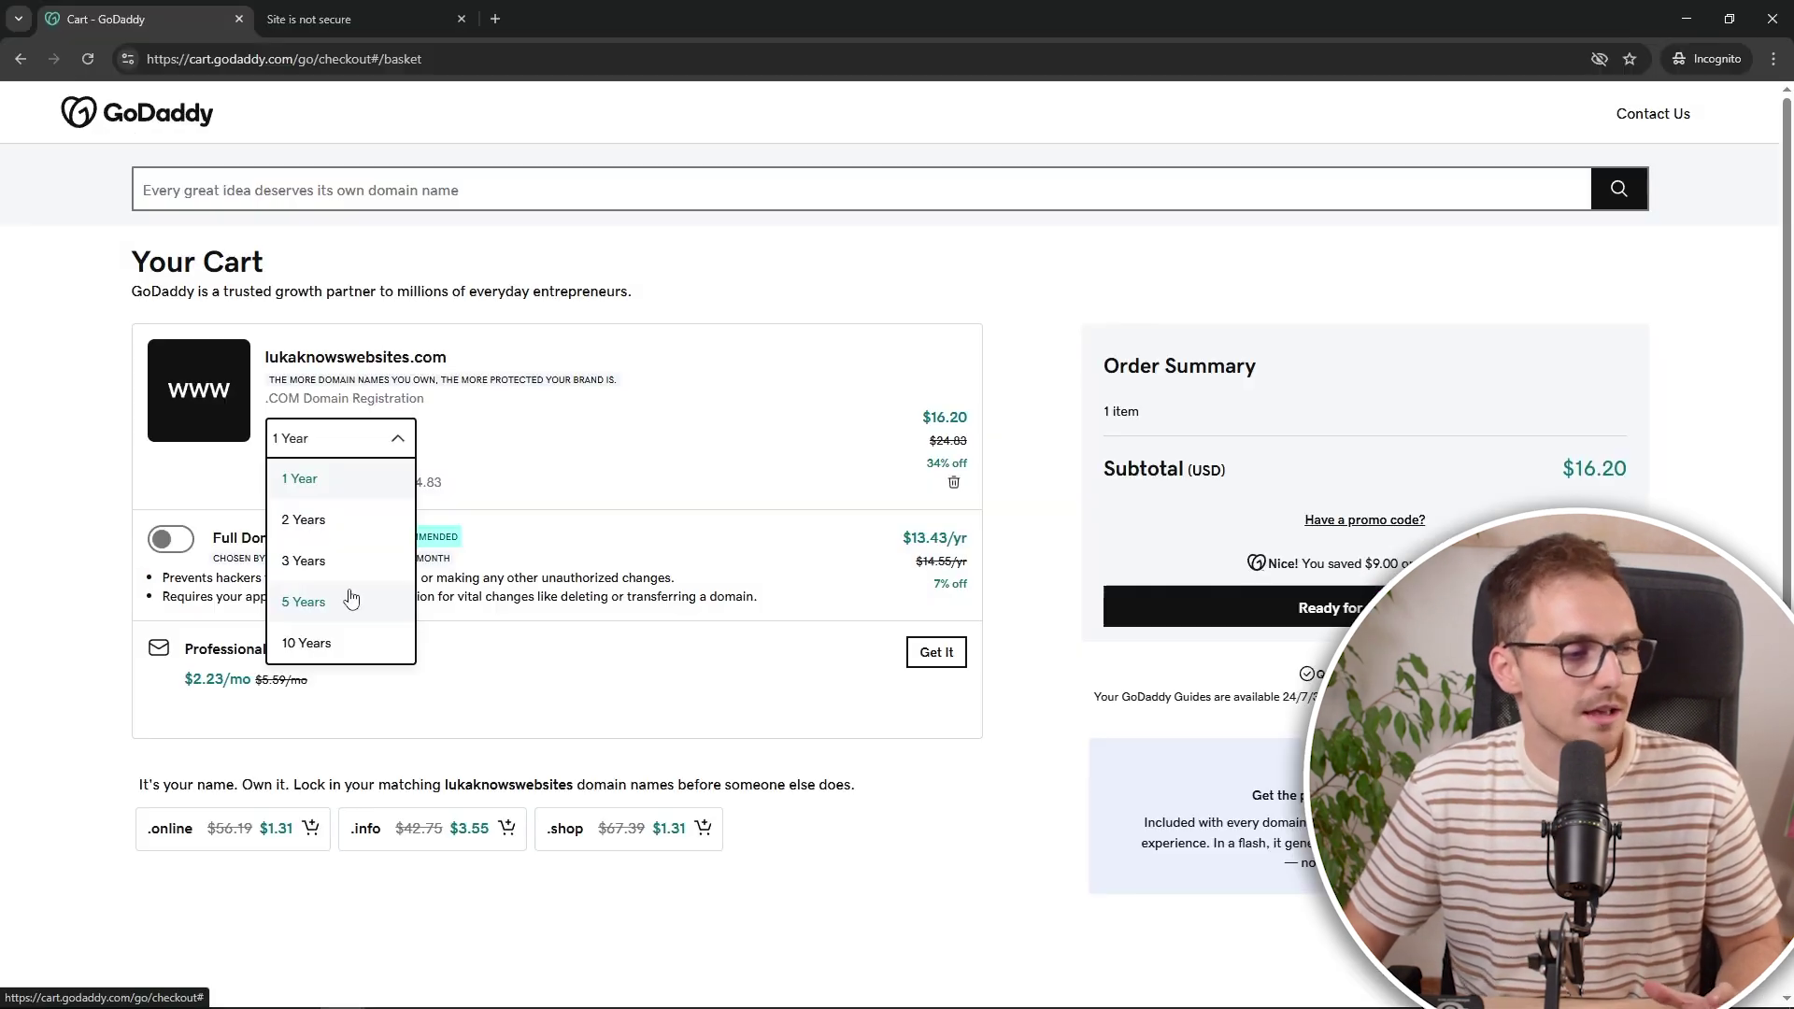
left_click(352, 596)
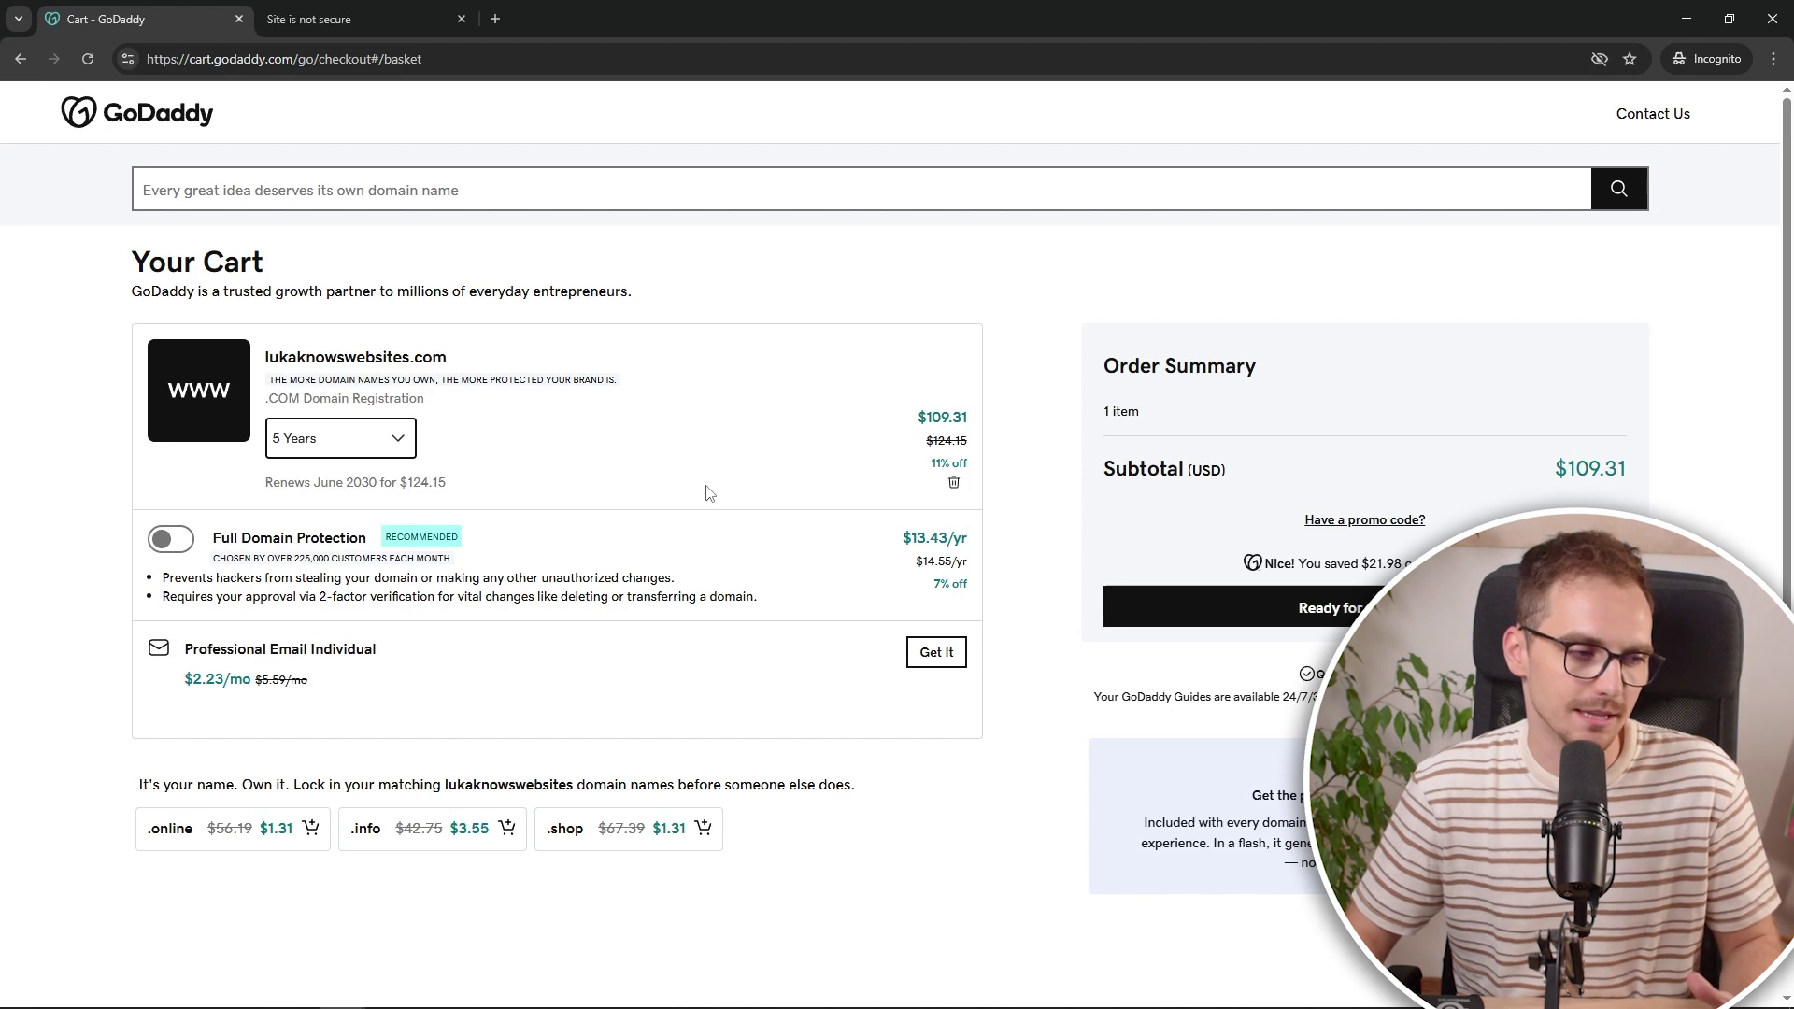
- Pick 1 Year in the cart term dropdown; renewal becomes June 2026 at $24.83
left_click(402, 443)
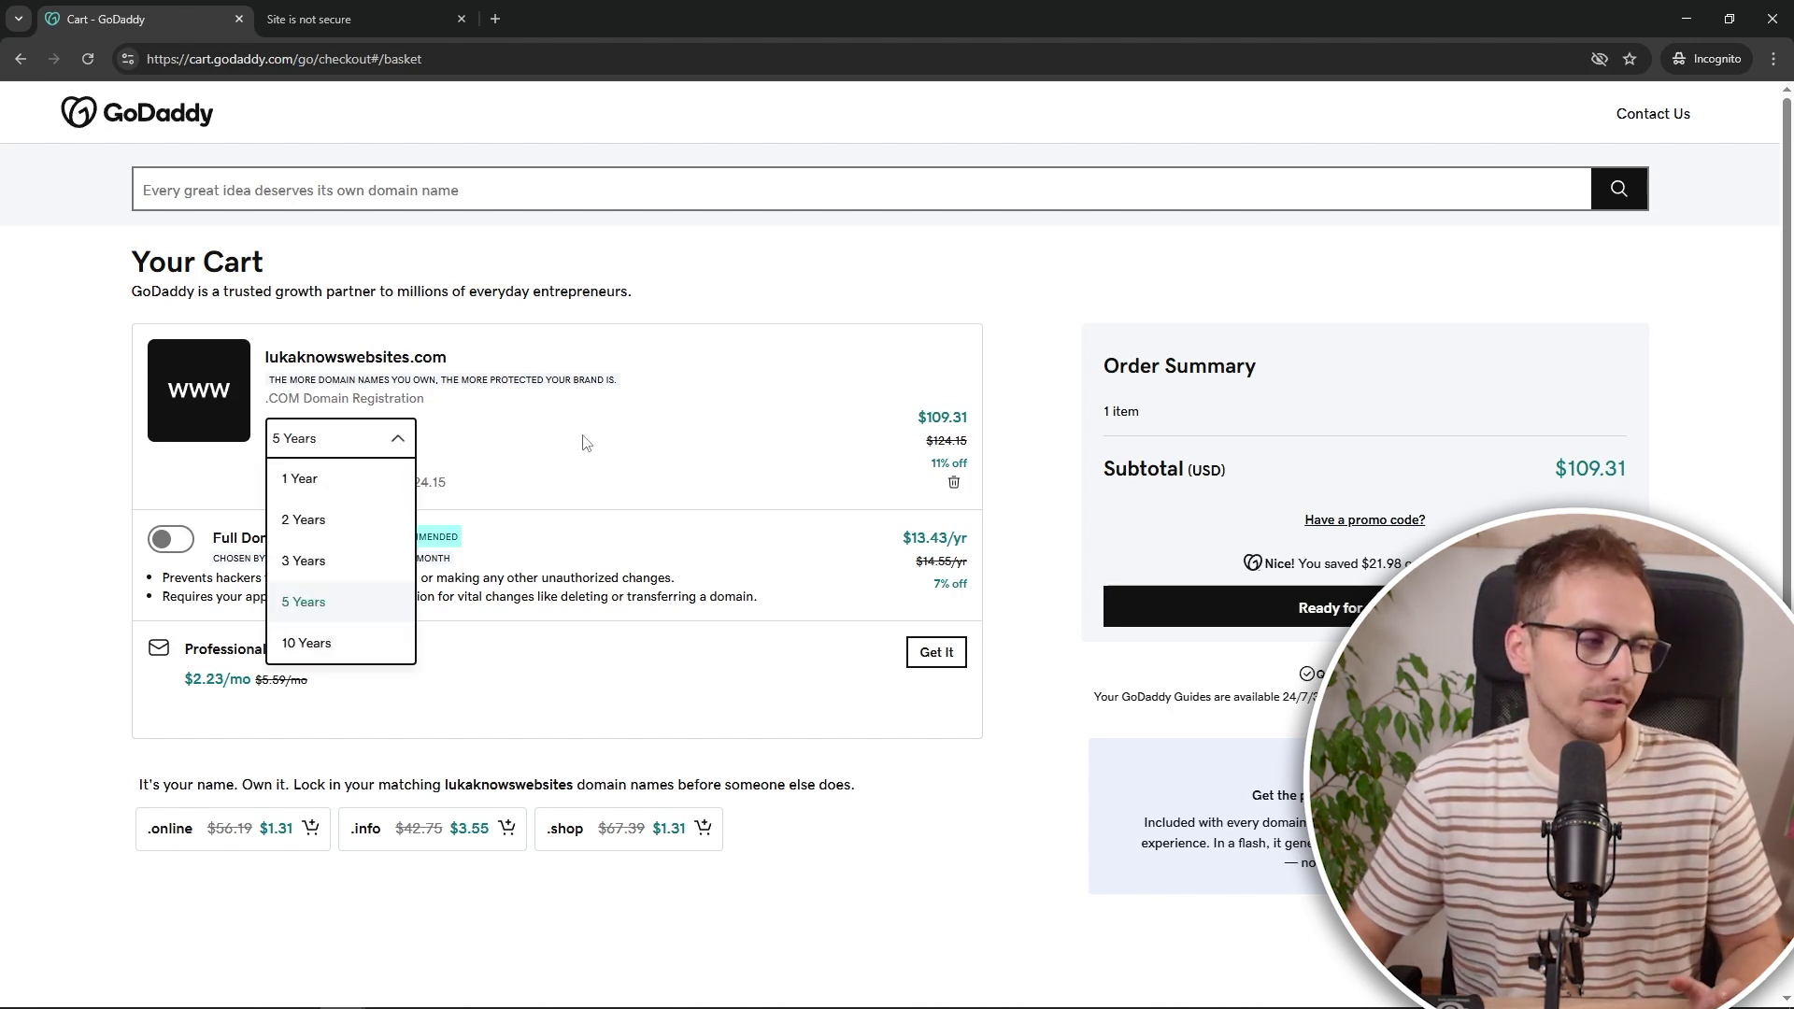
left_click(356, 475)
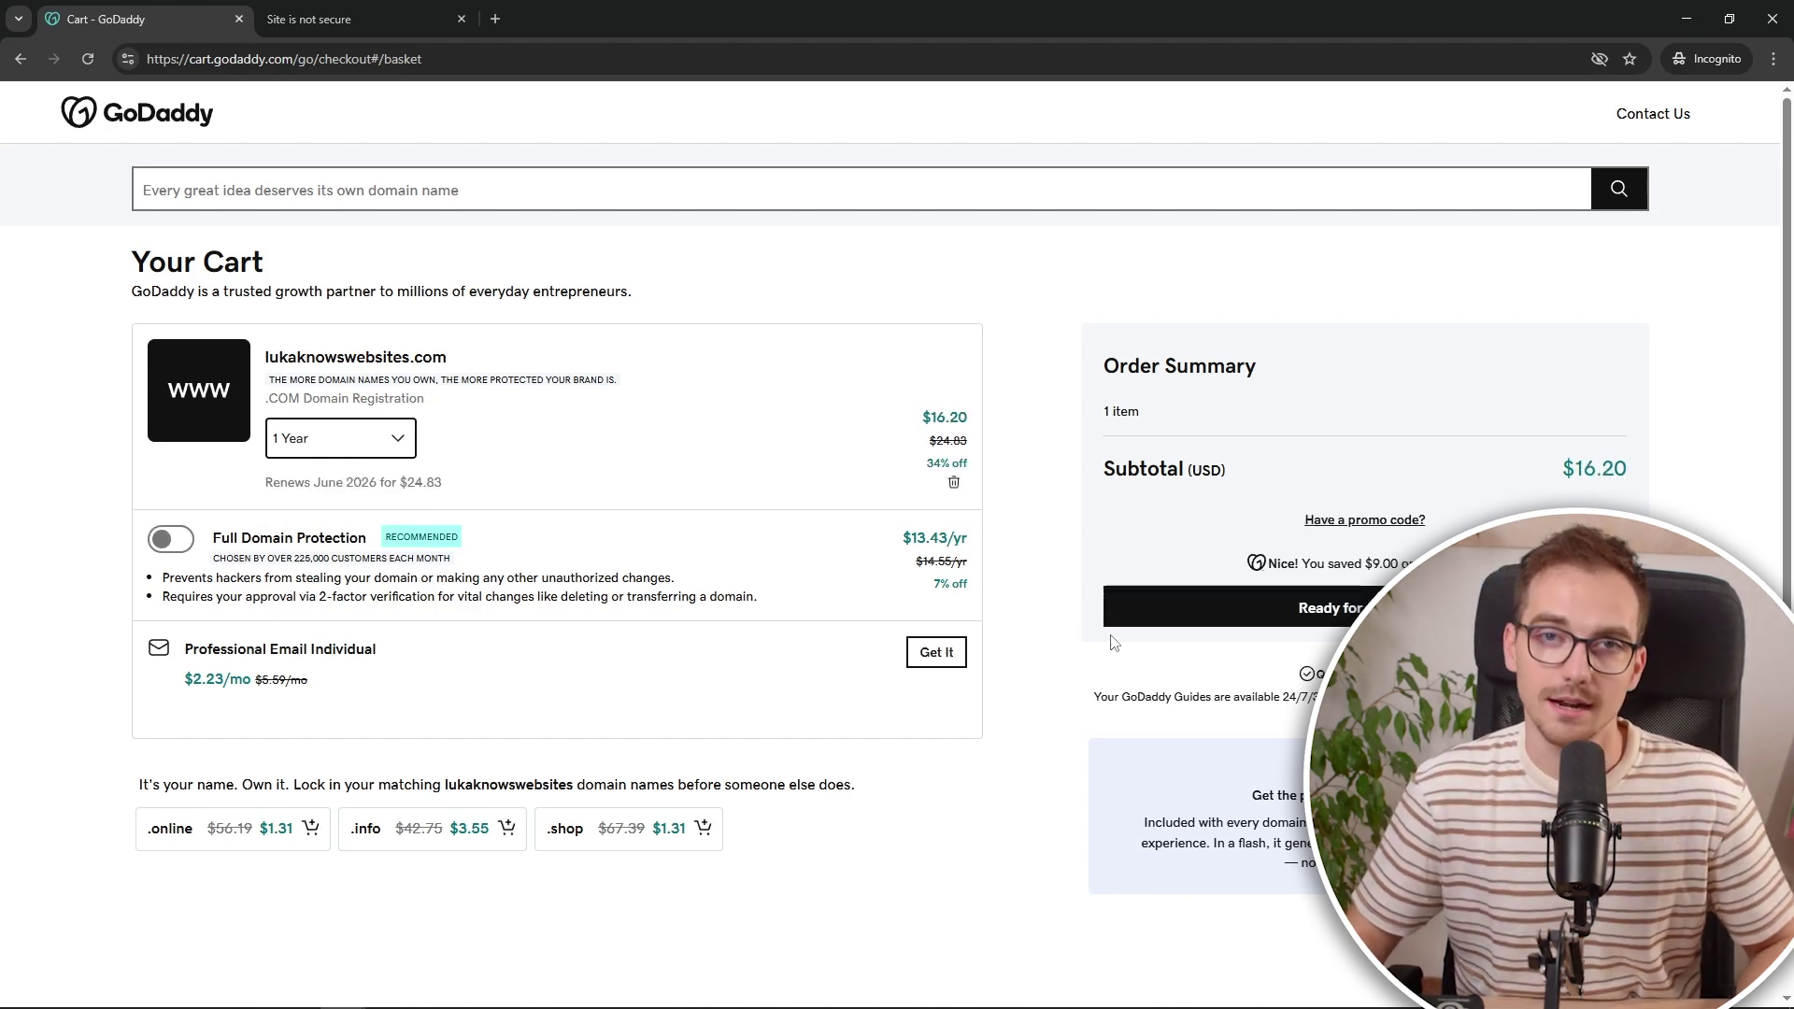
- Proceed to checkout and sign in with Google so billing and the Visa payment are prefilled
left_click(1177, 609)
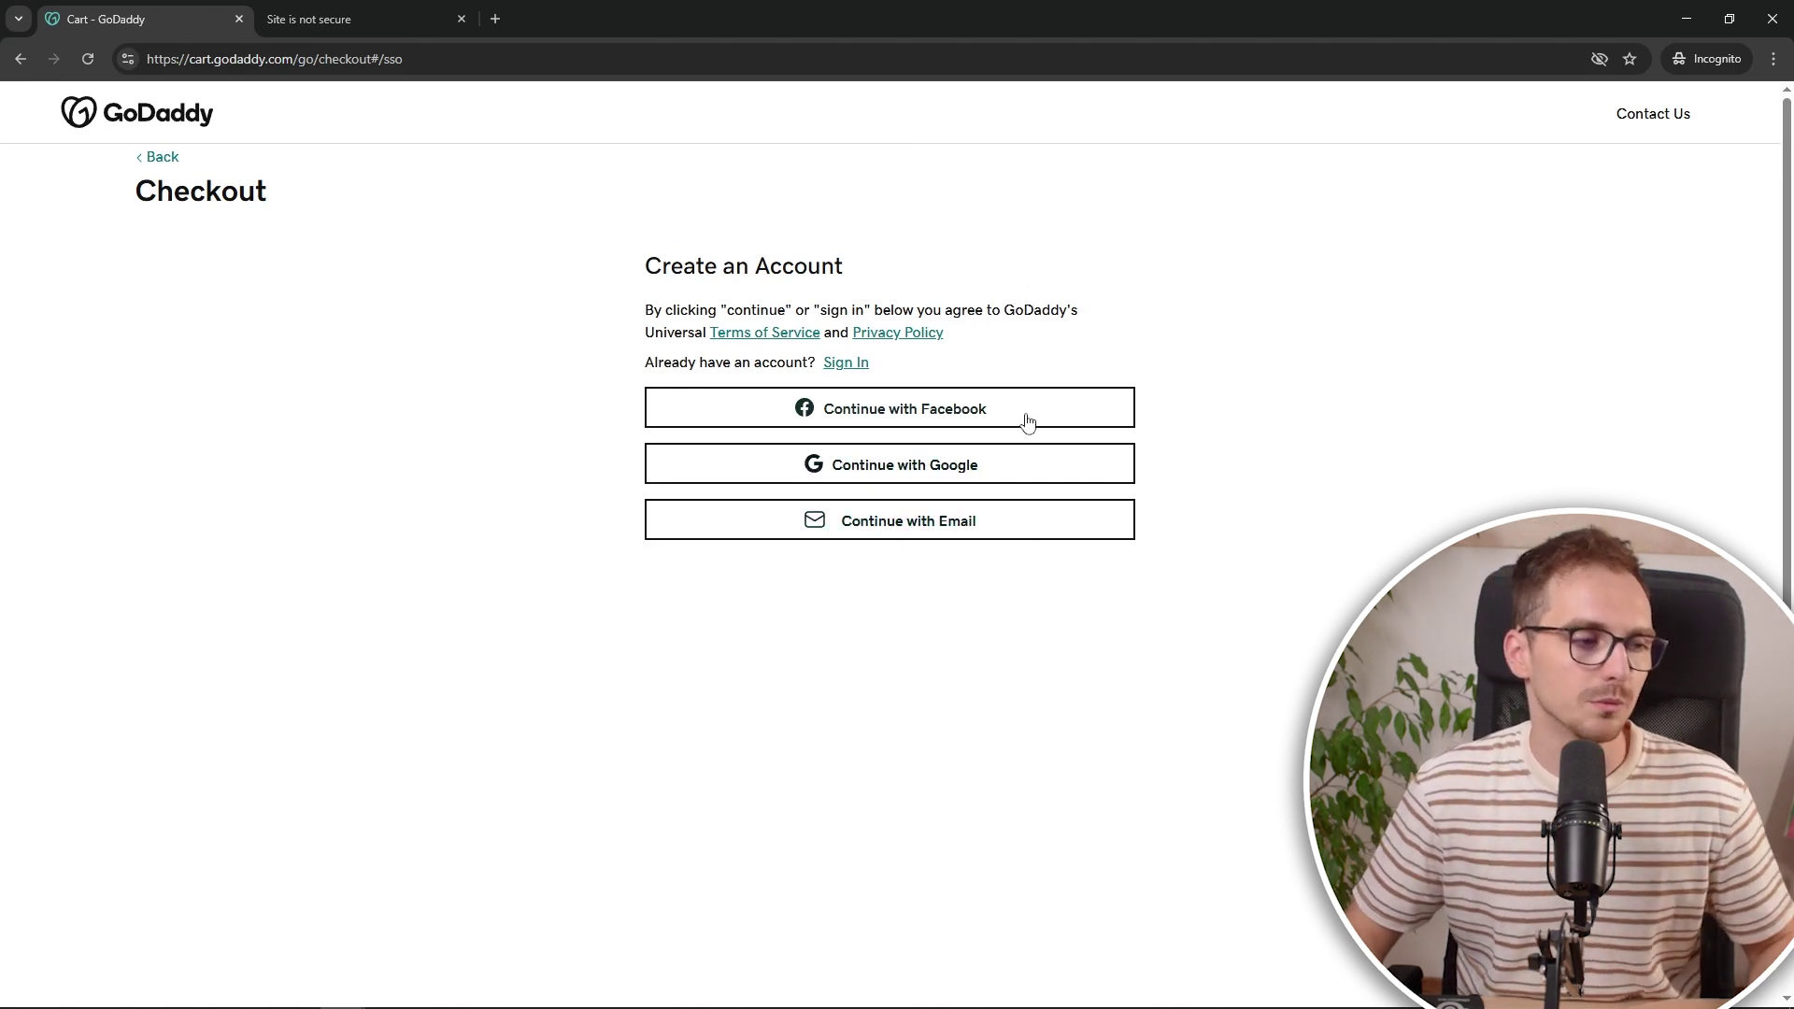
left_click(1024, 482)
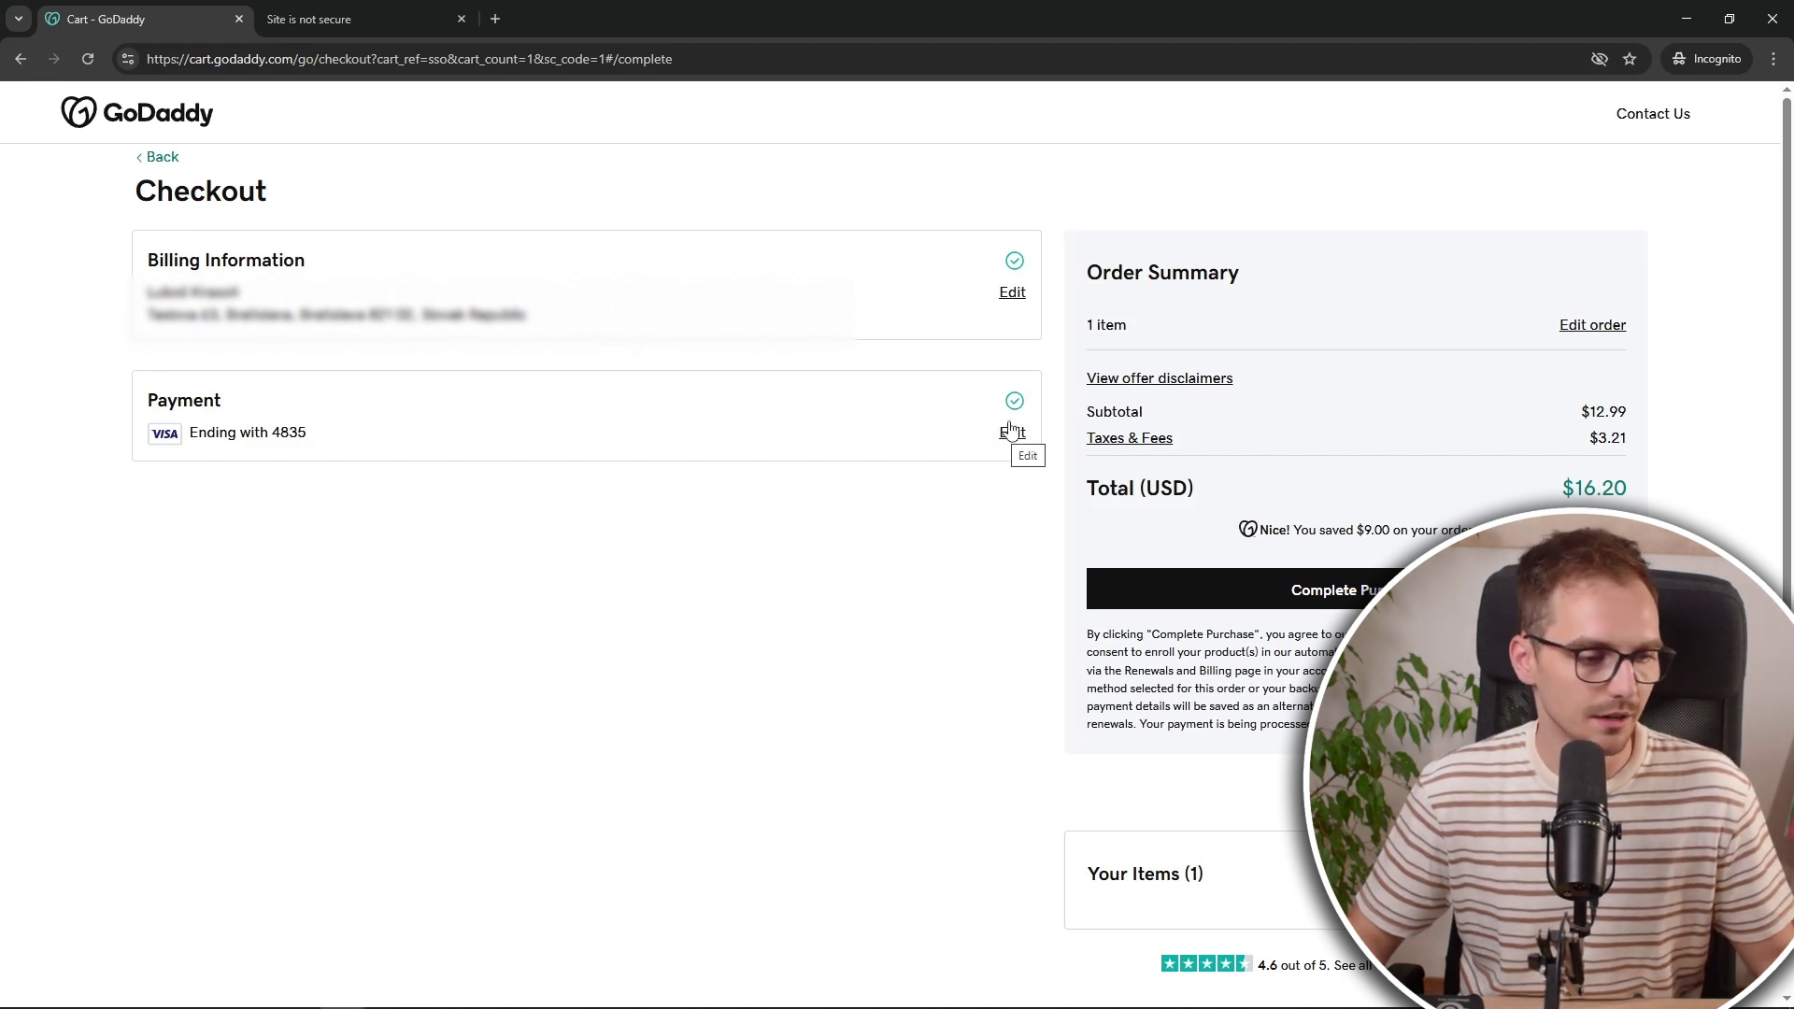
- Re-save the billing information and add a new card to replace the saved Visa
left_click(1013, 295)
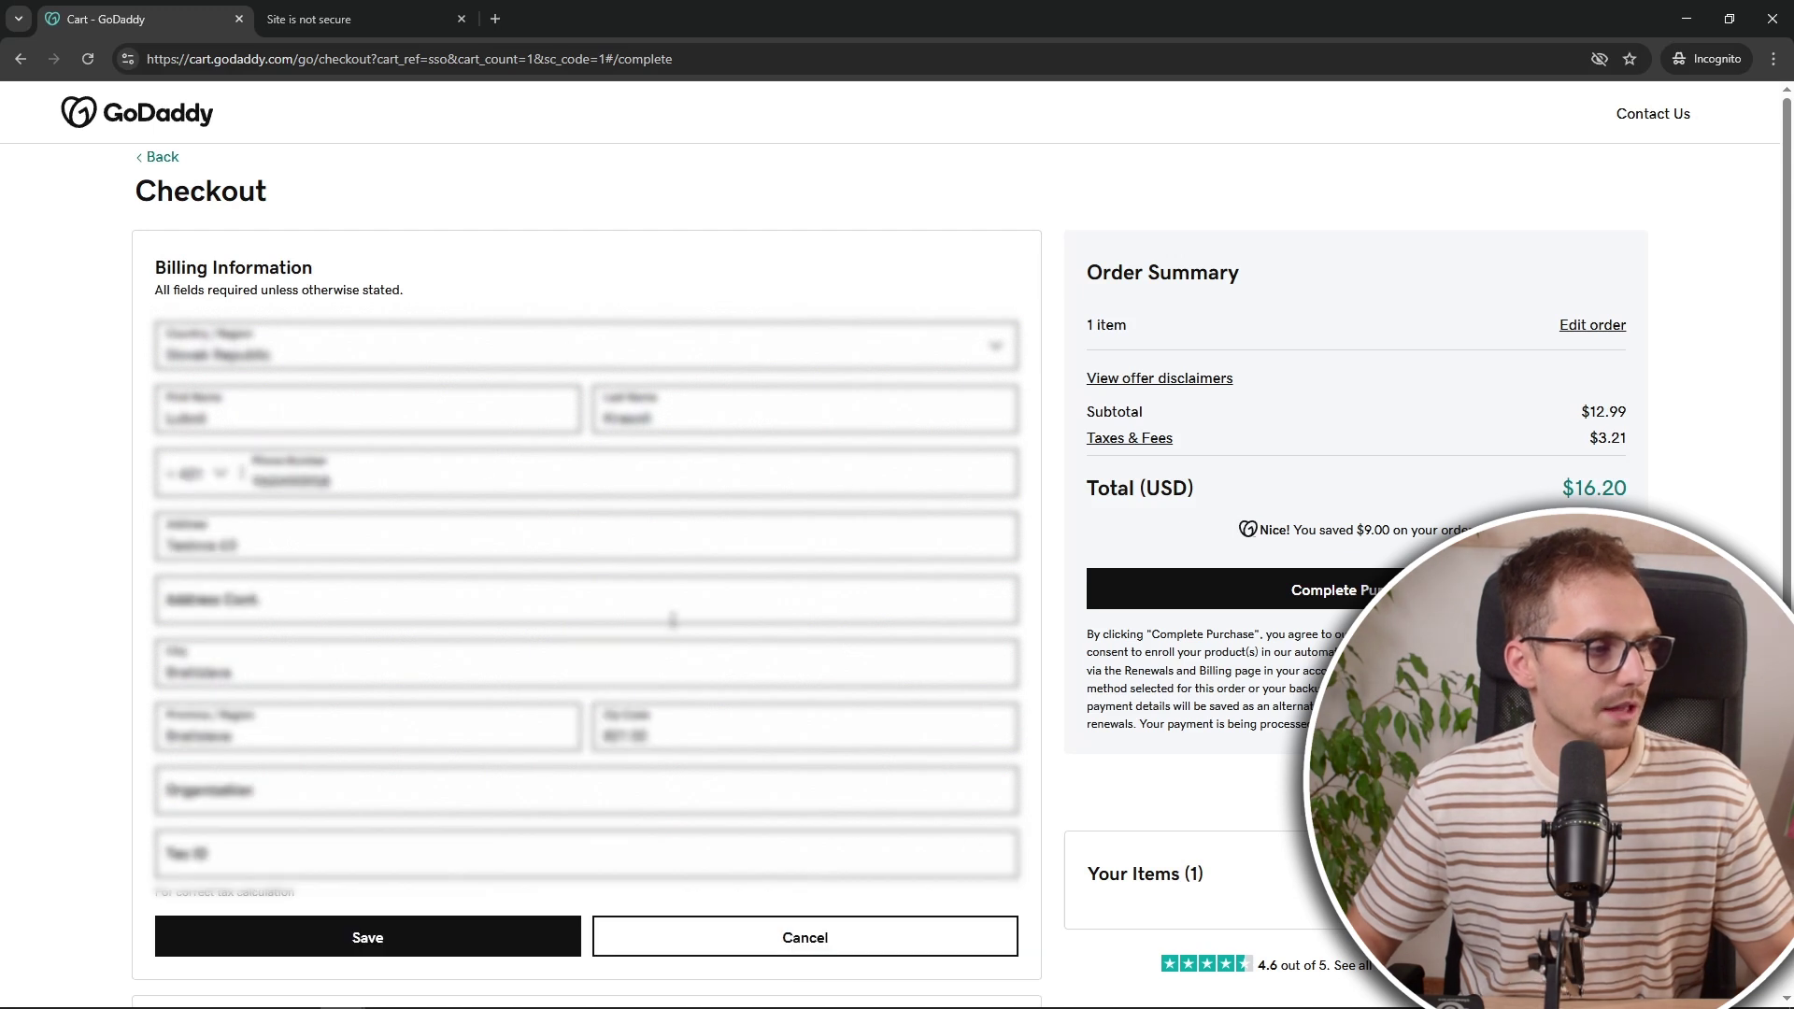
left_click(318, 936)
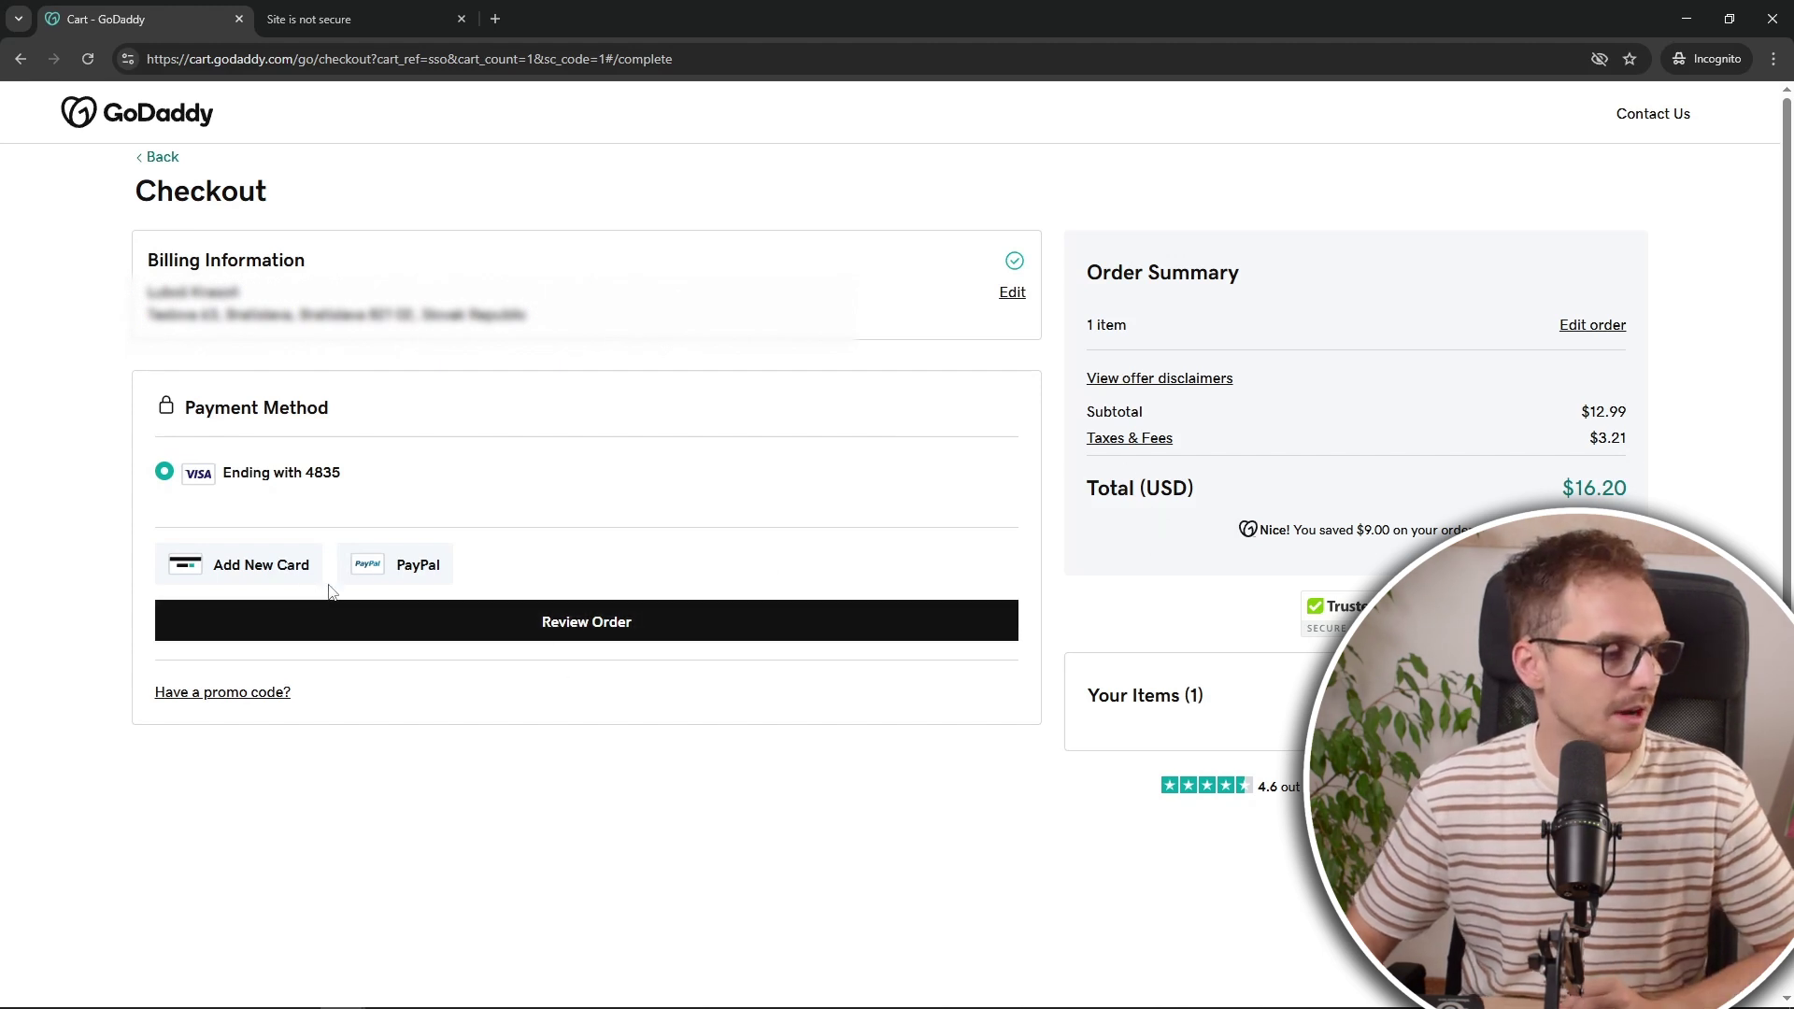
left_click(248, 579)
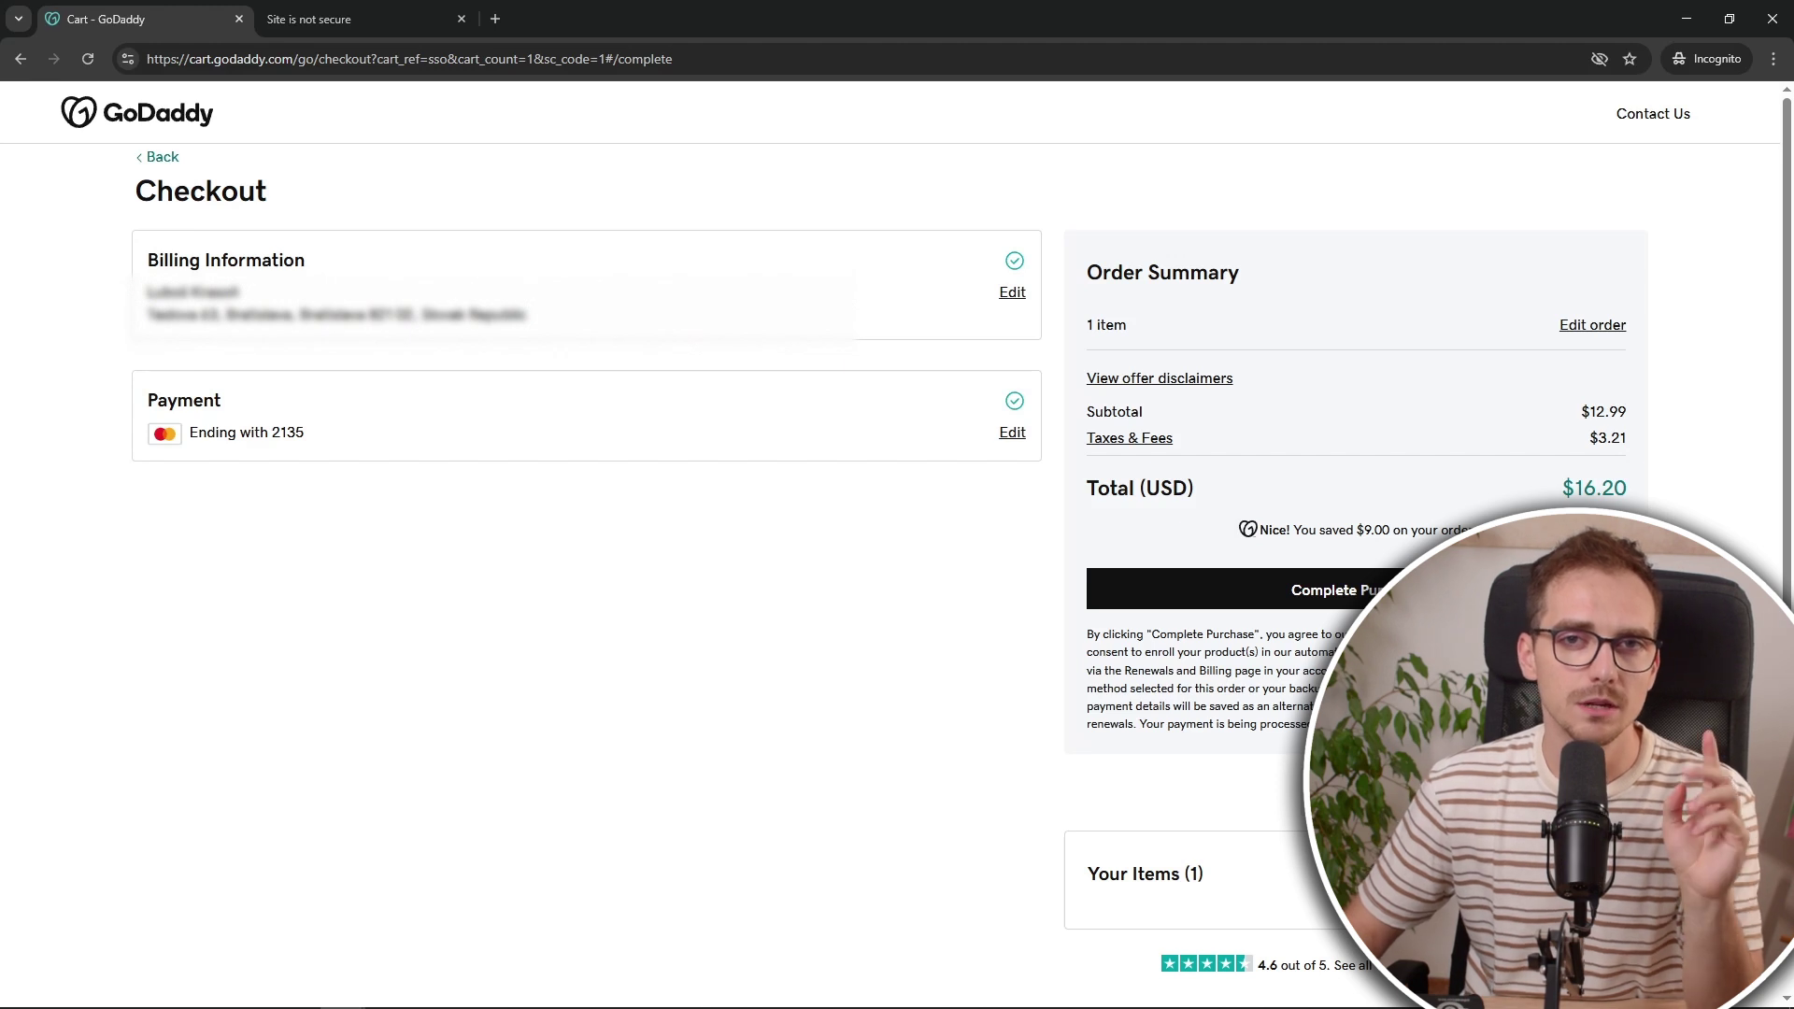
- Expand Your Items and highlight lukaknowswebsites.com to verify its spelling as a 1-year .COM registration
scroll(1430, 765, "down", 1)
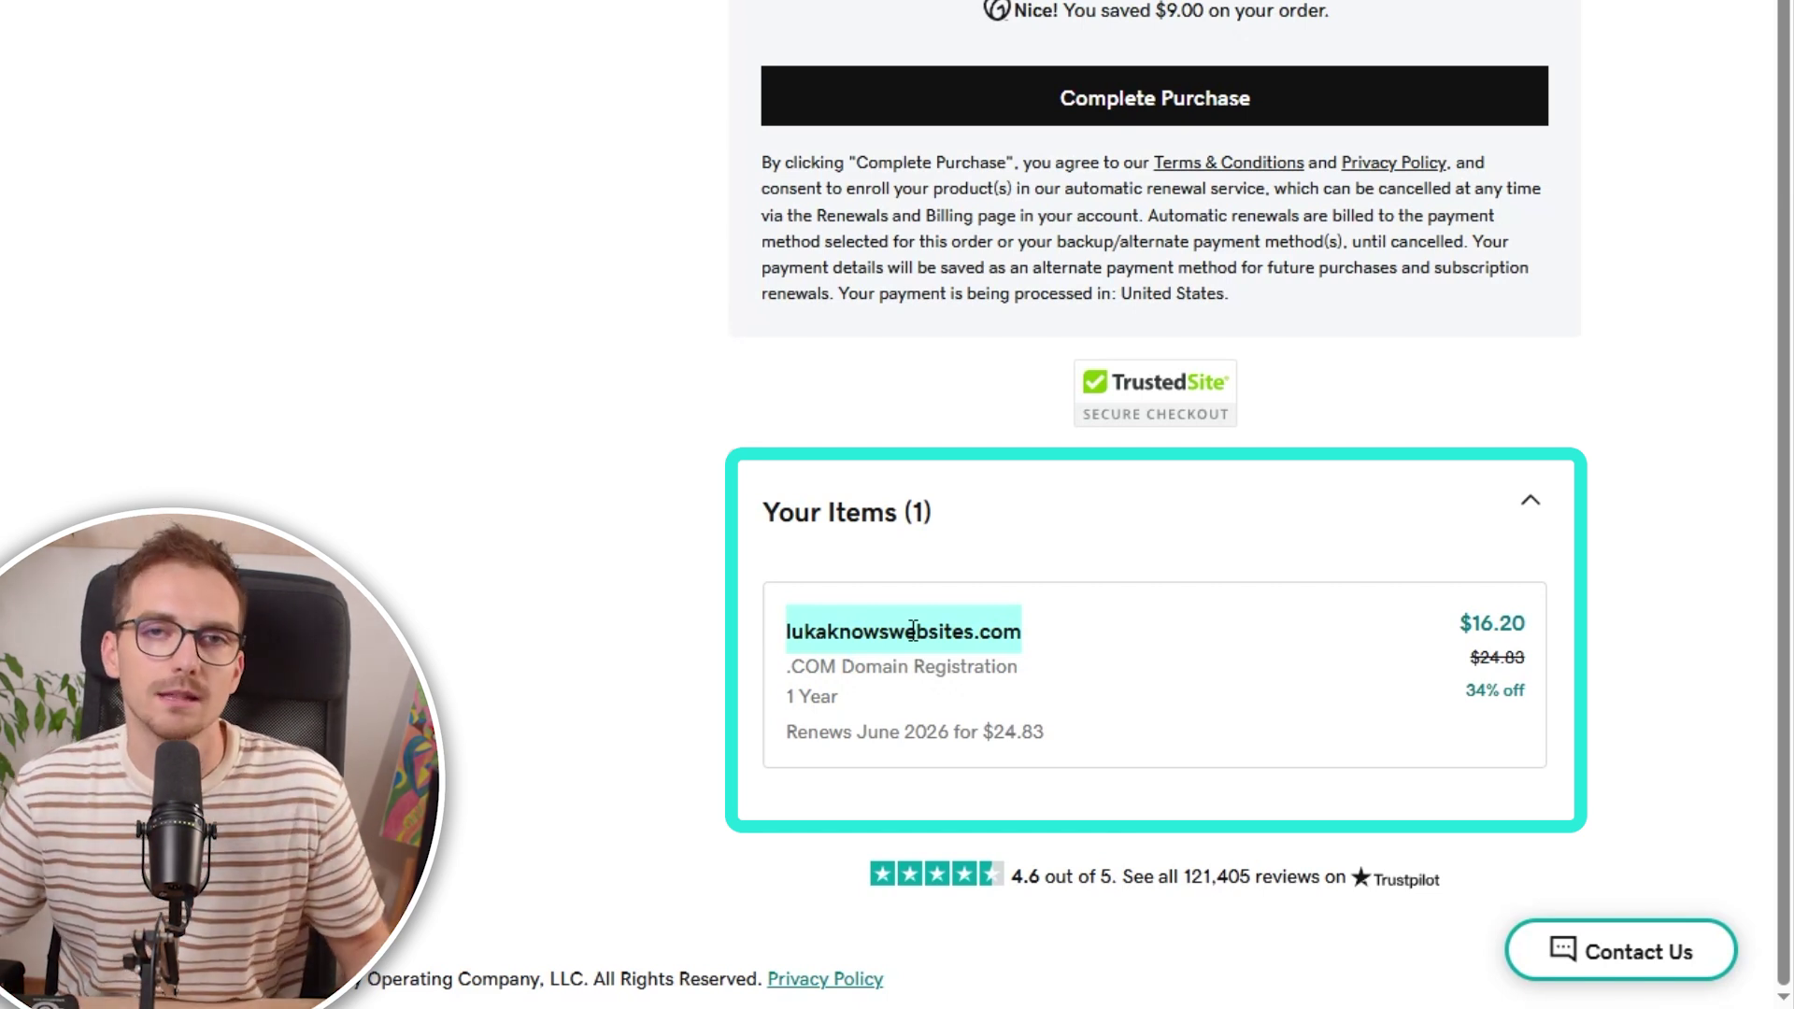
left_click(799, 641)
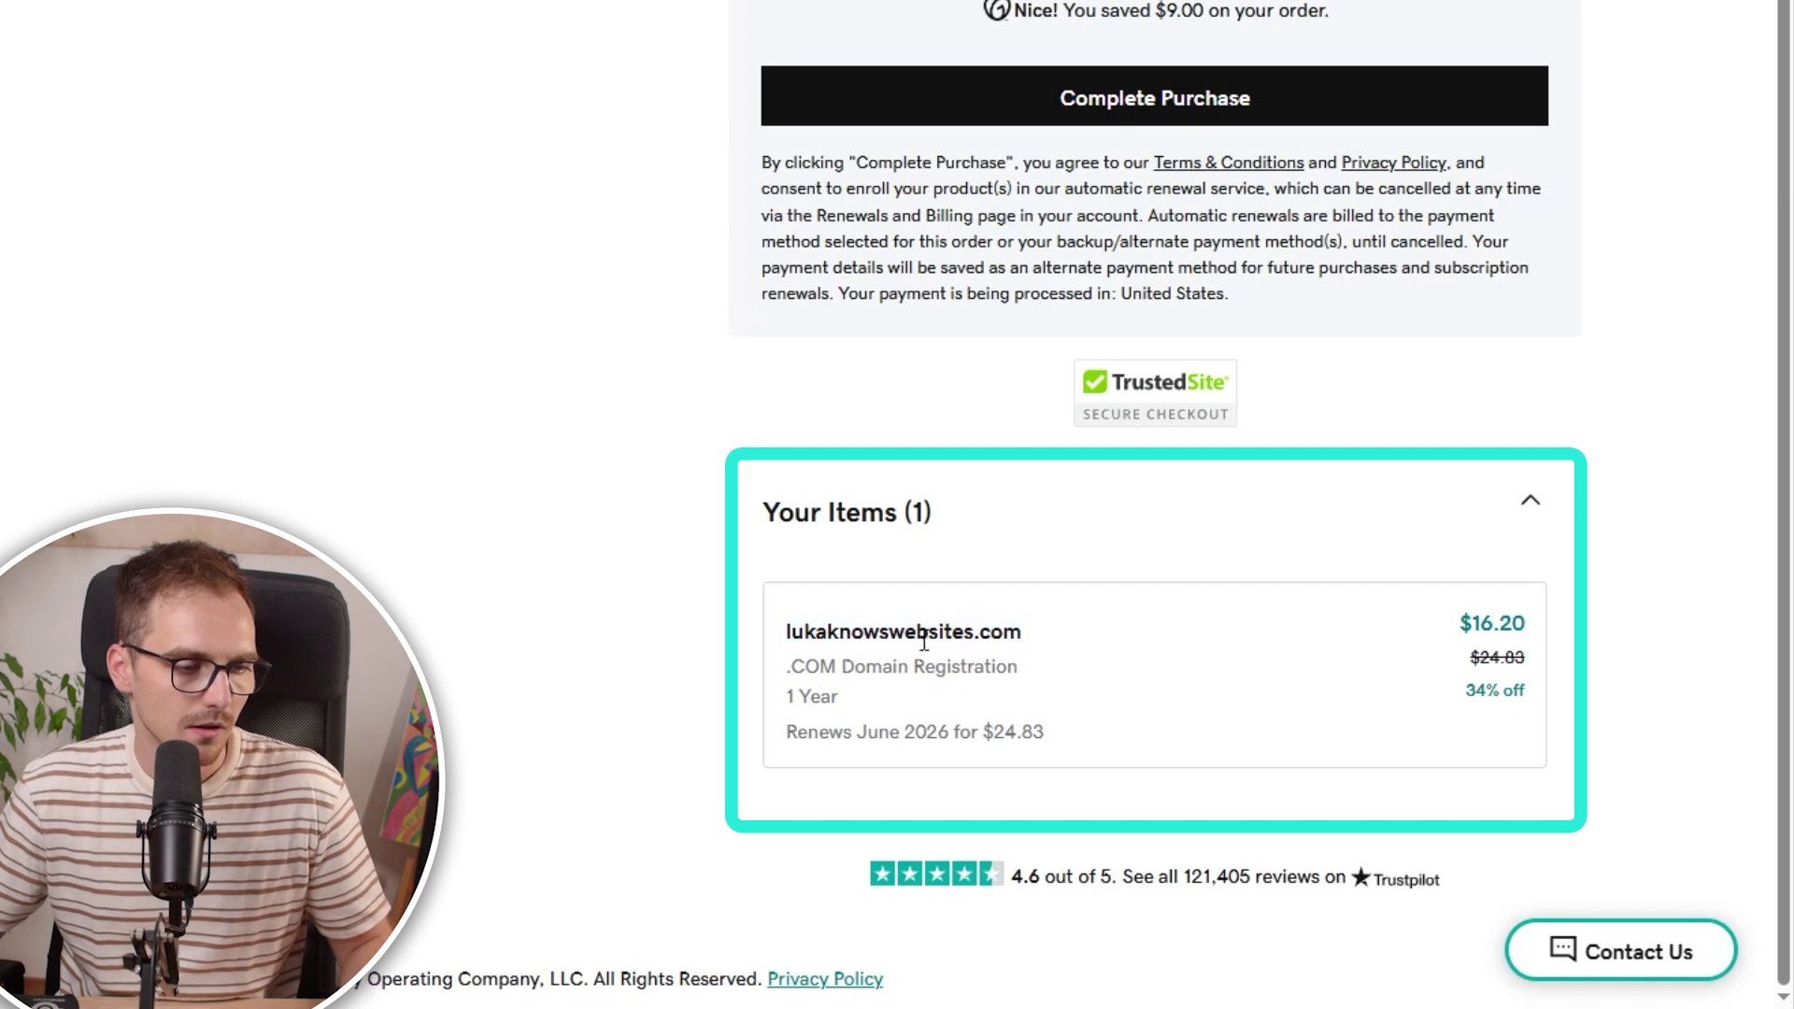
left_click_drag(1033, 643, 782, 642)
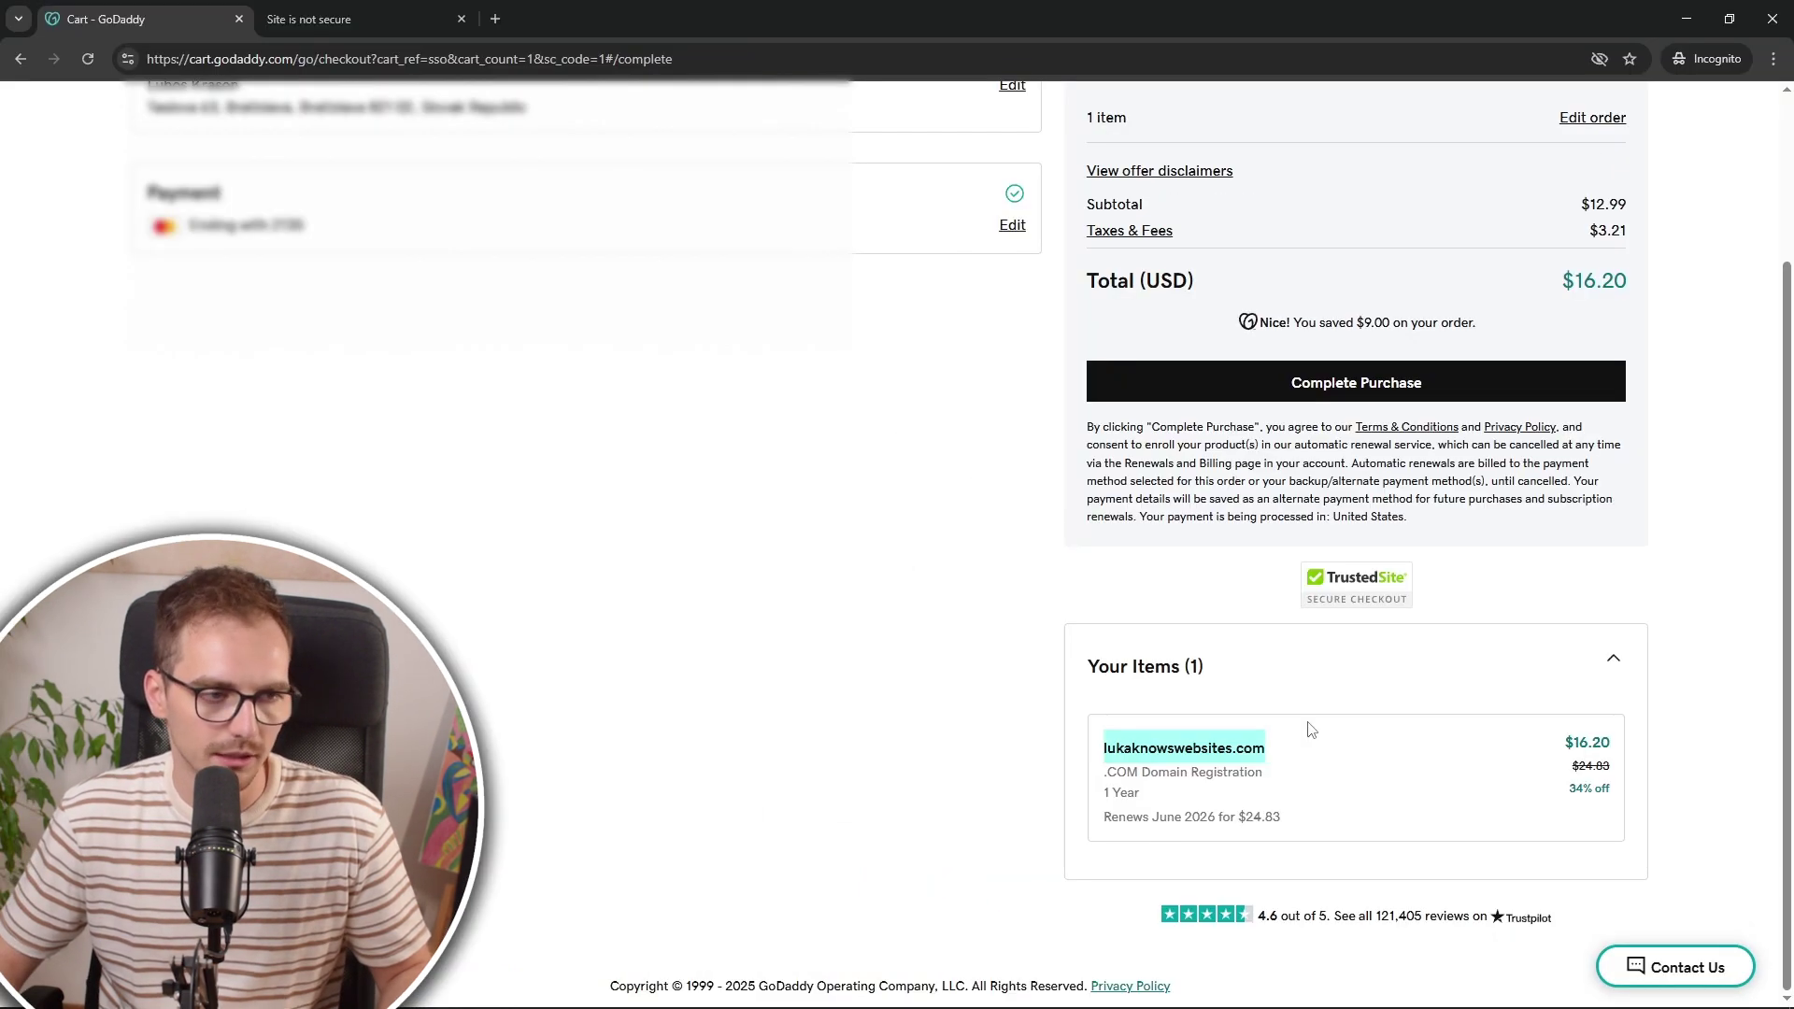
scroll(1308, 729, "up", 3)
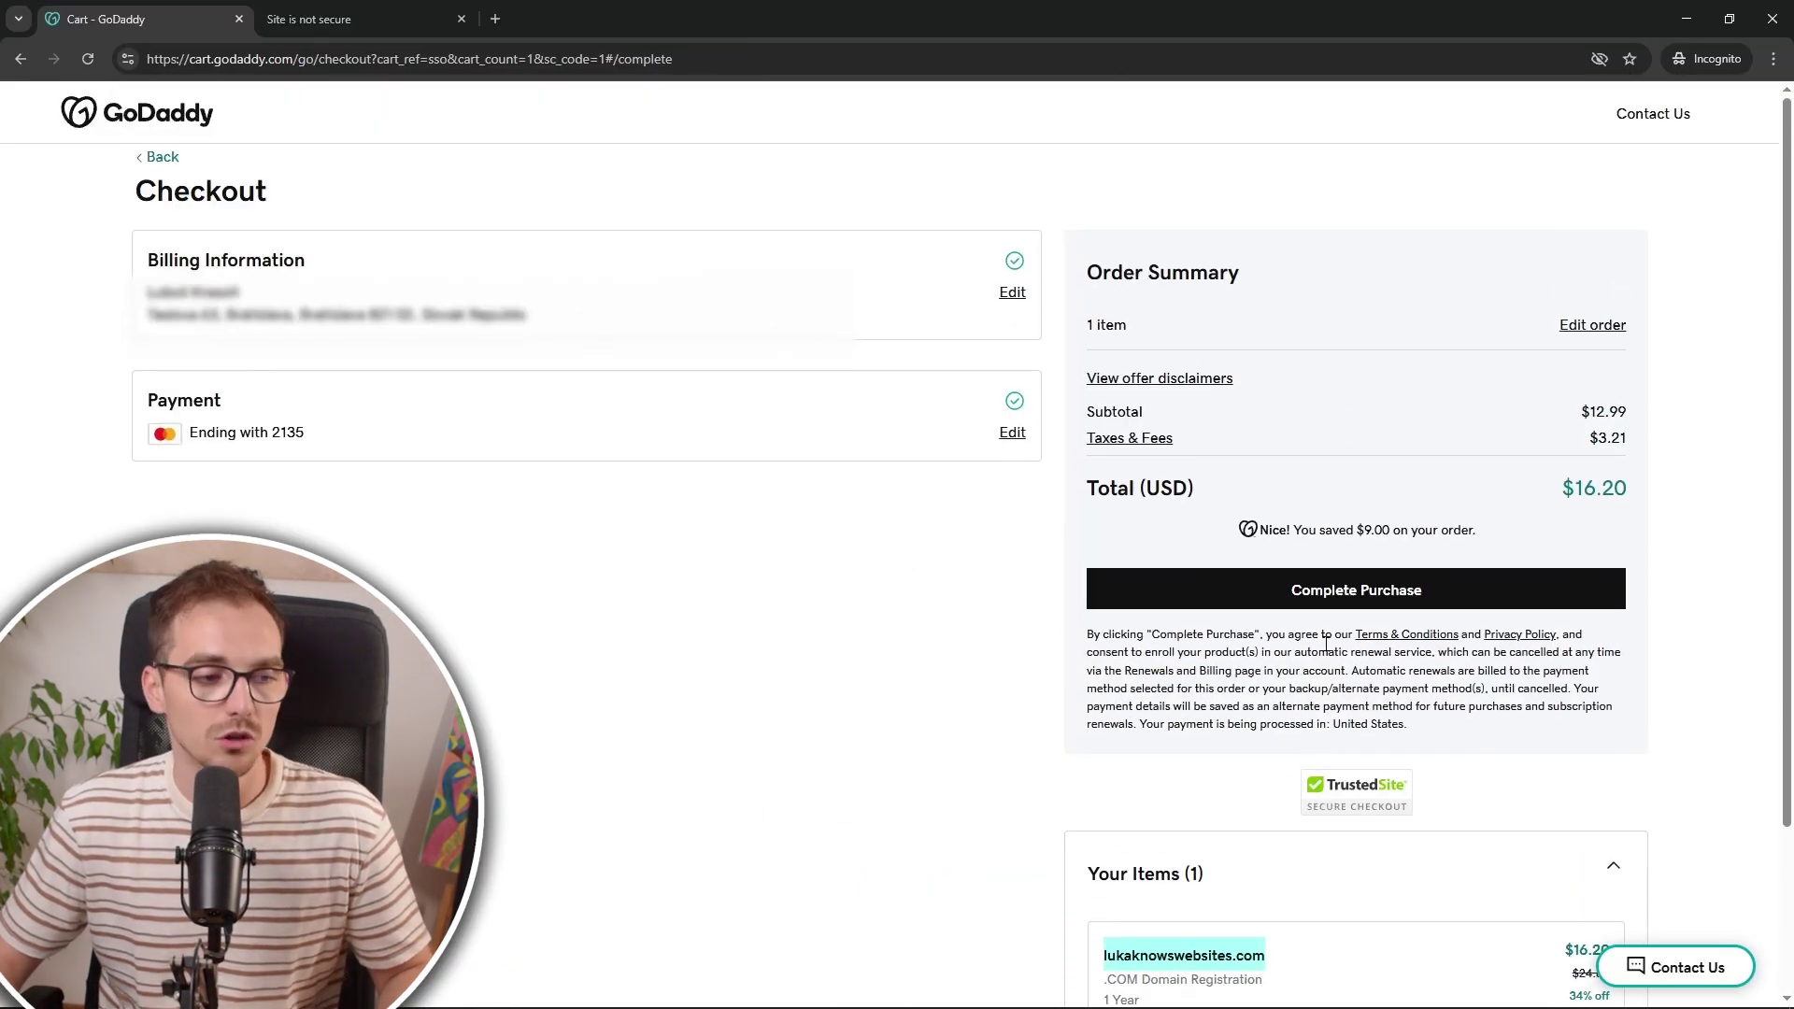
- Place the $16.20 order for lukaknowswebsites.com and continue past the receipt page
left_click(1364, 598)
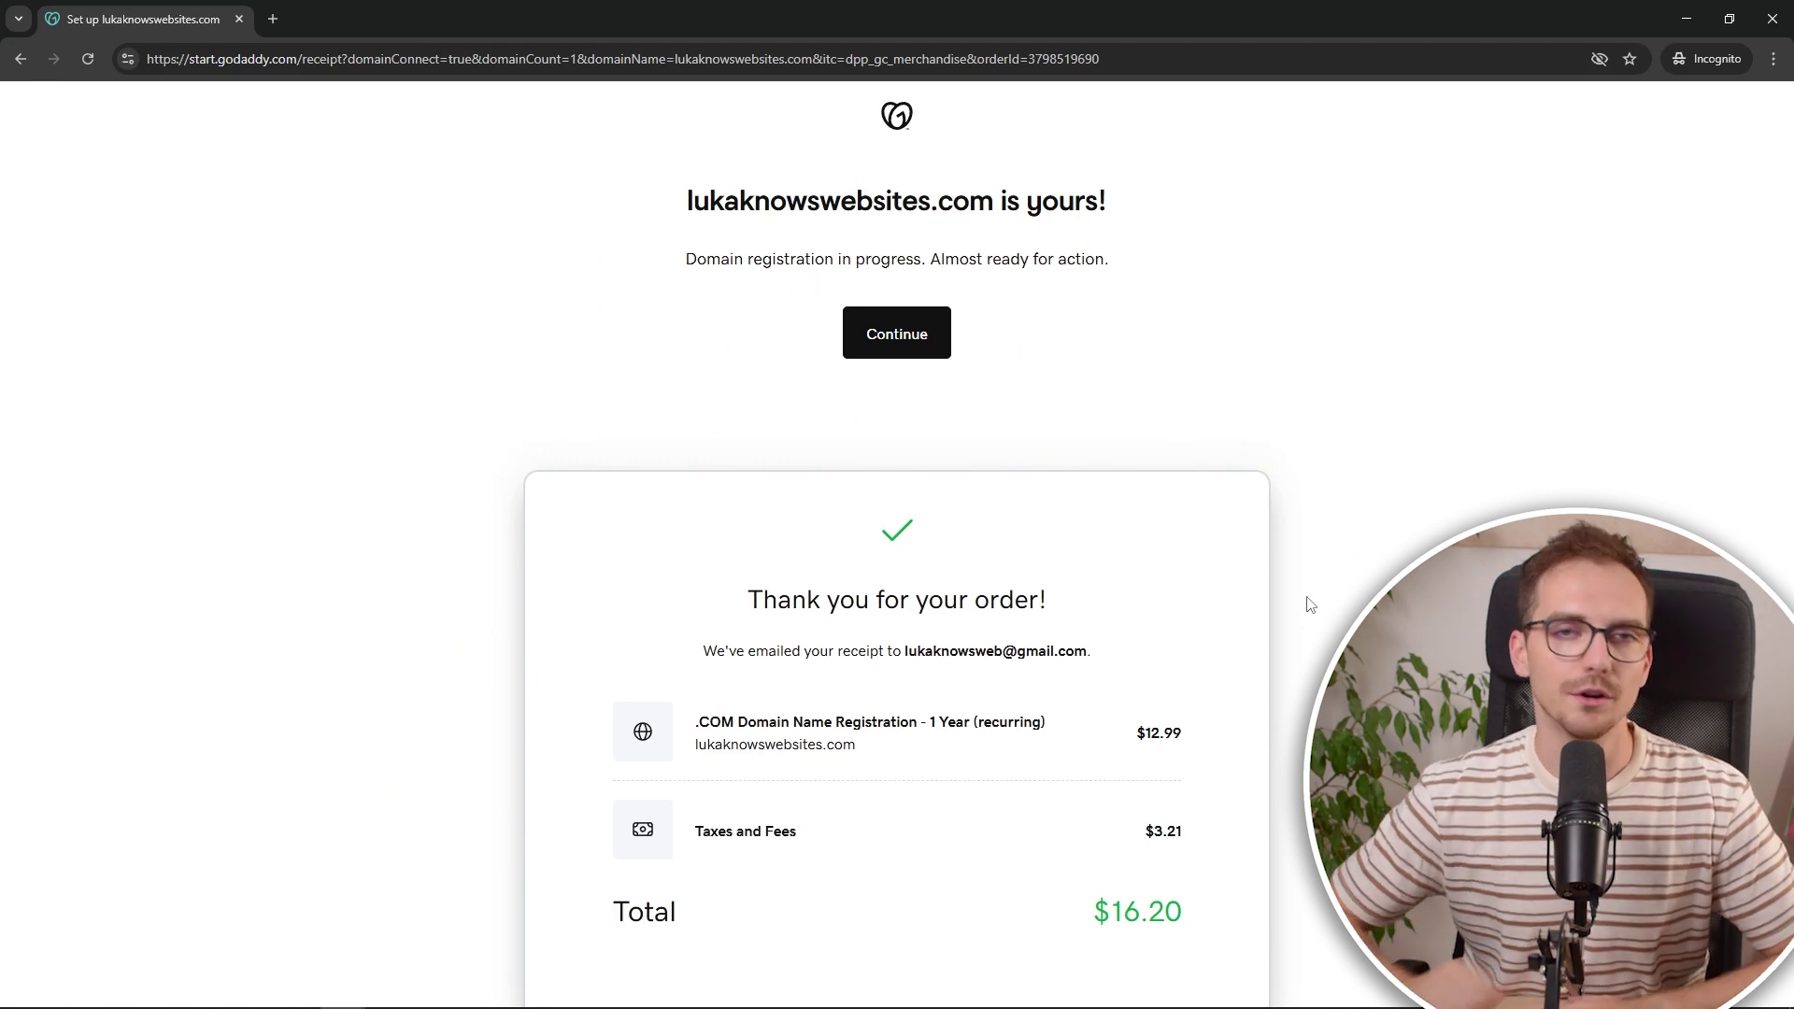
left_click(937, 362)
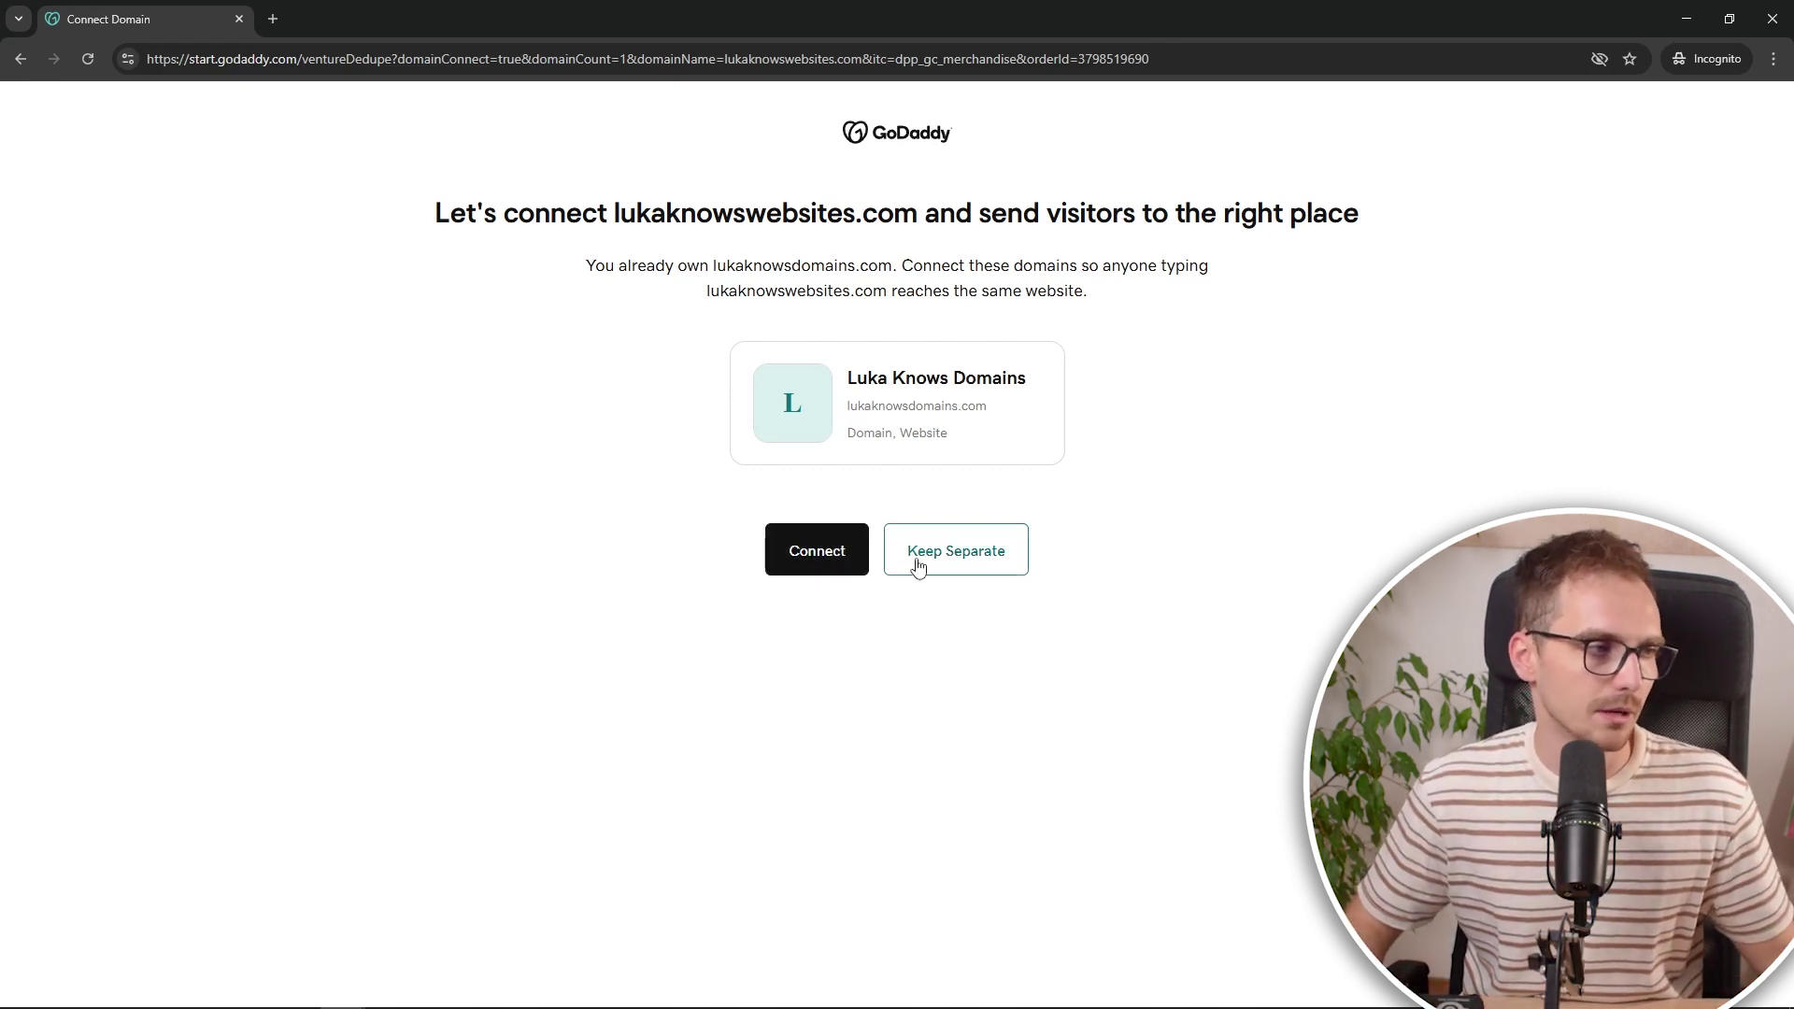
- Keep lukaknowswebsites.com separate from lukaknowsdomains.com and decline publishing the AI-generated Coming Soon page
left_click(918, 560)
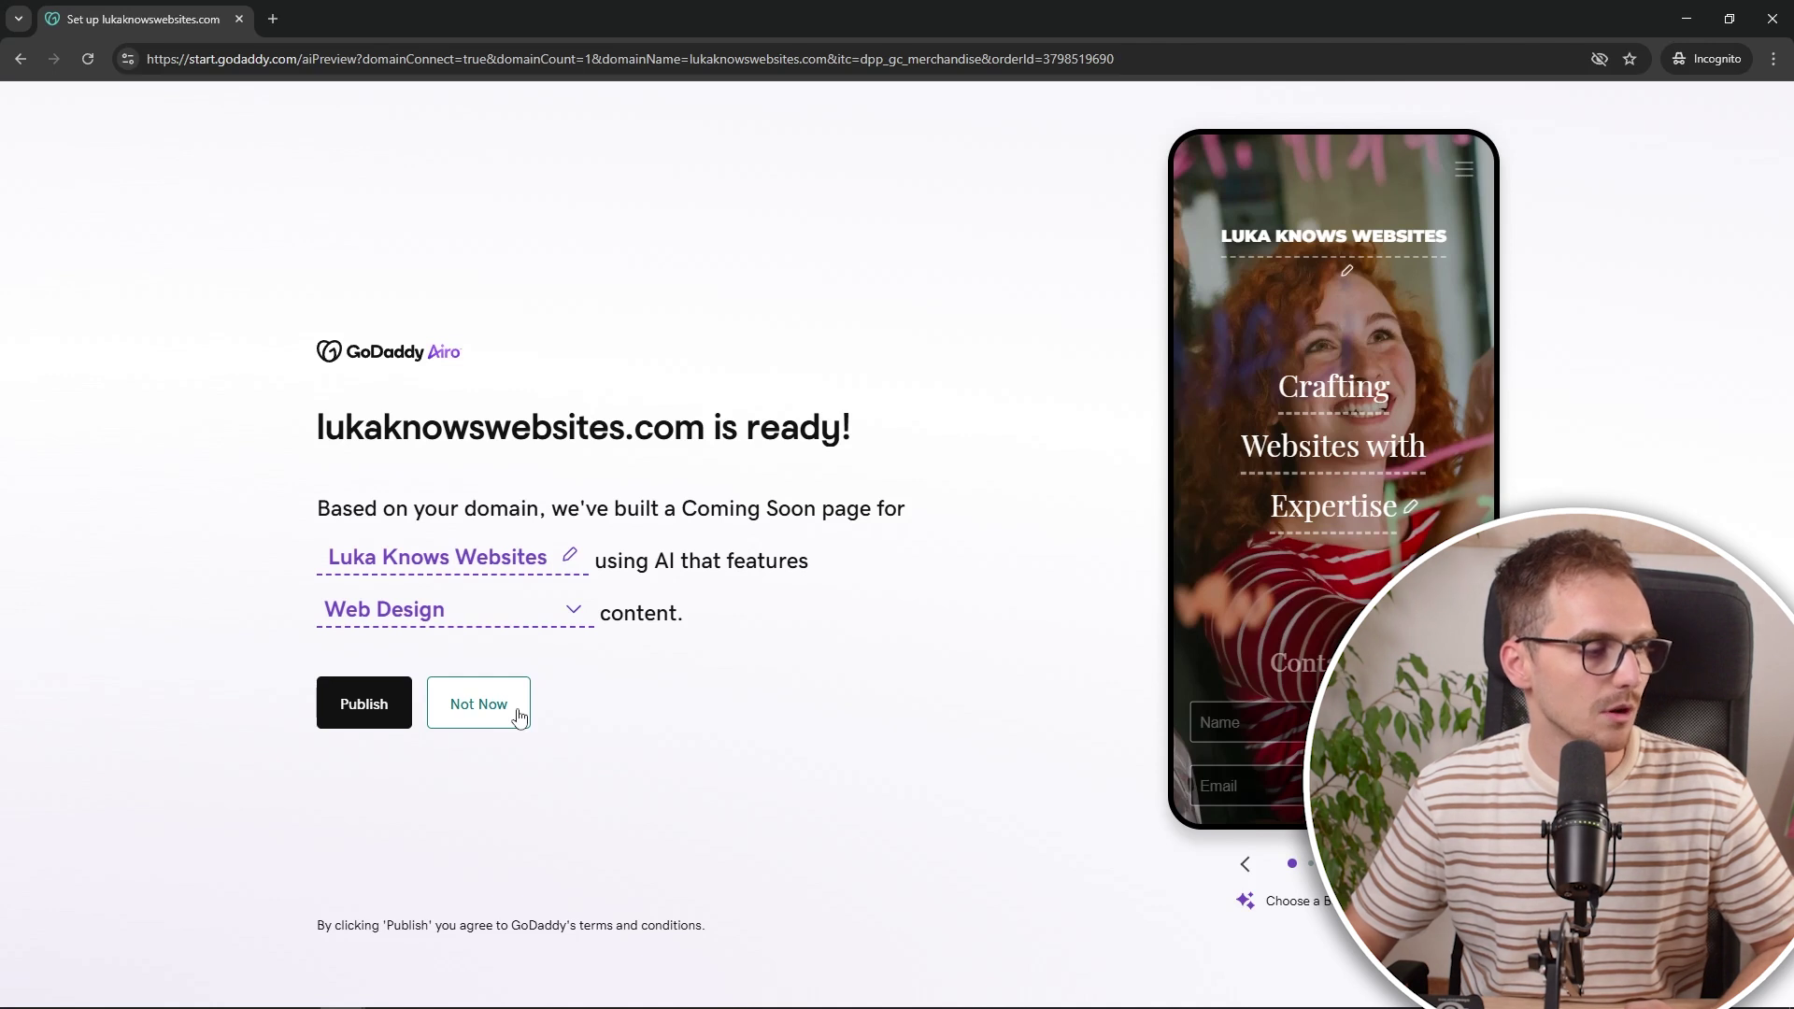
left_click(519, 717)
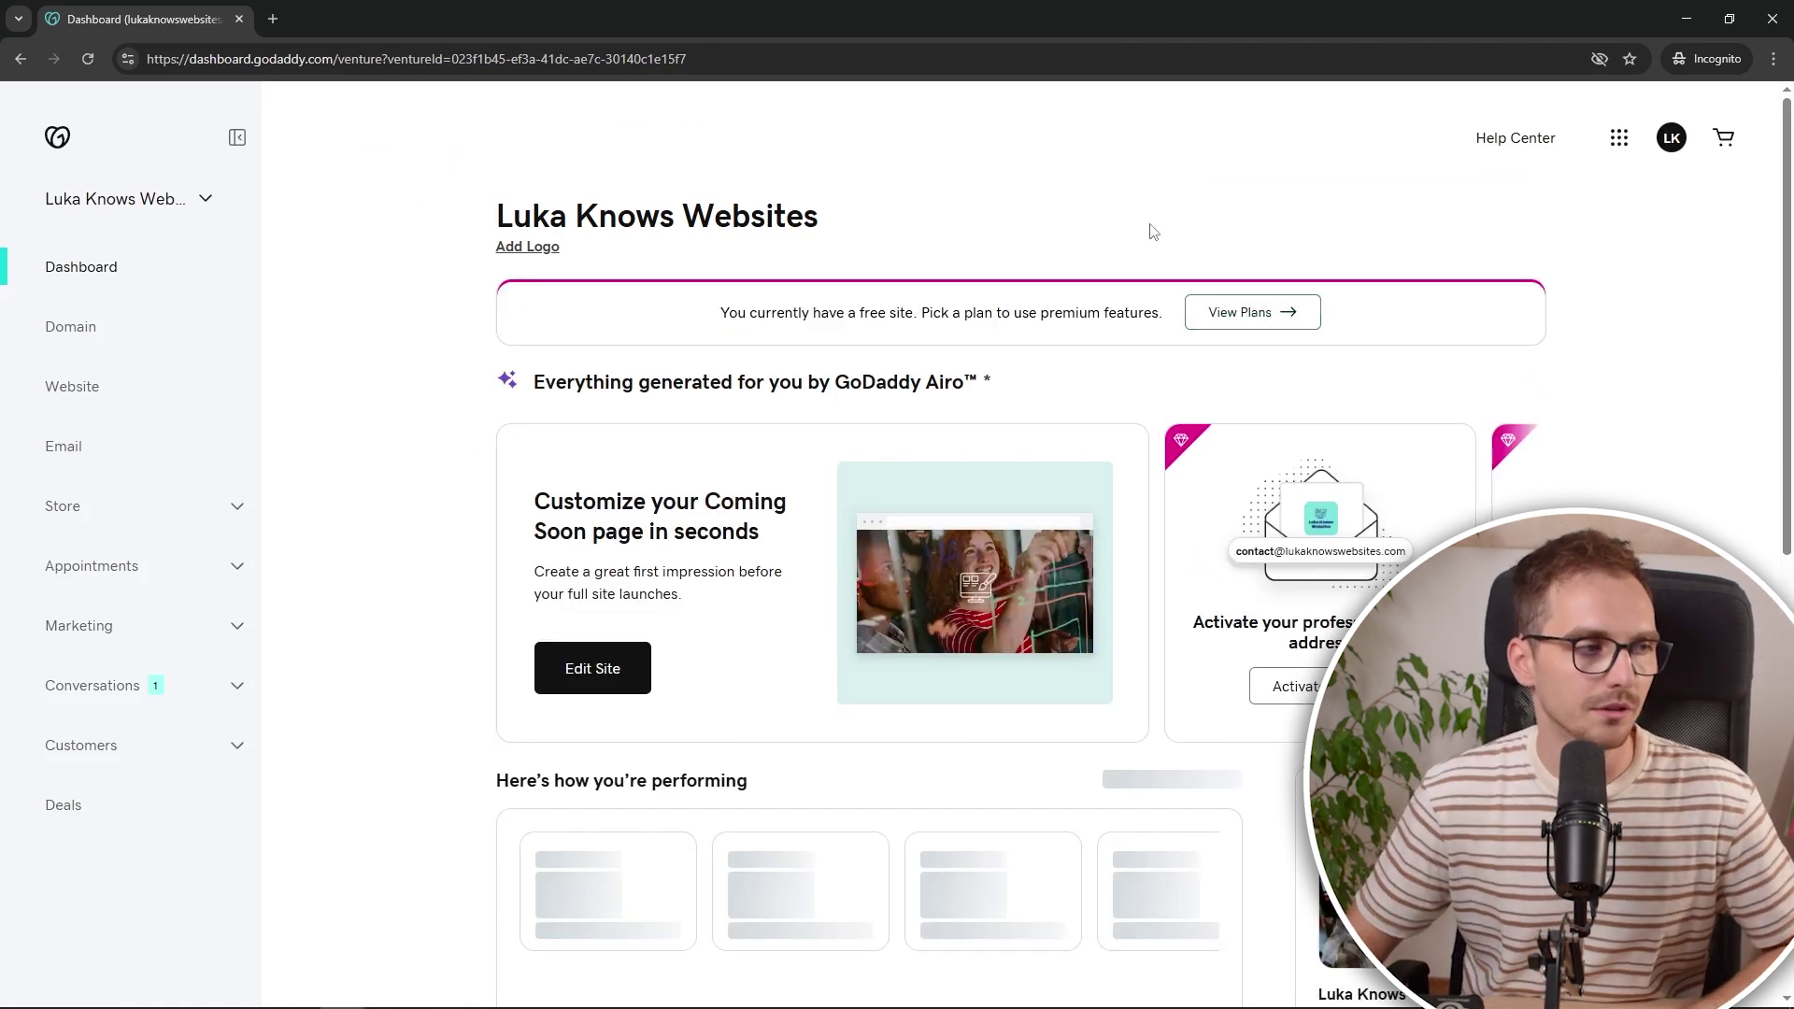
- Open the lukaknowswebsites.com domain settings and review its overview
left_click(127, 340)
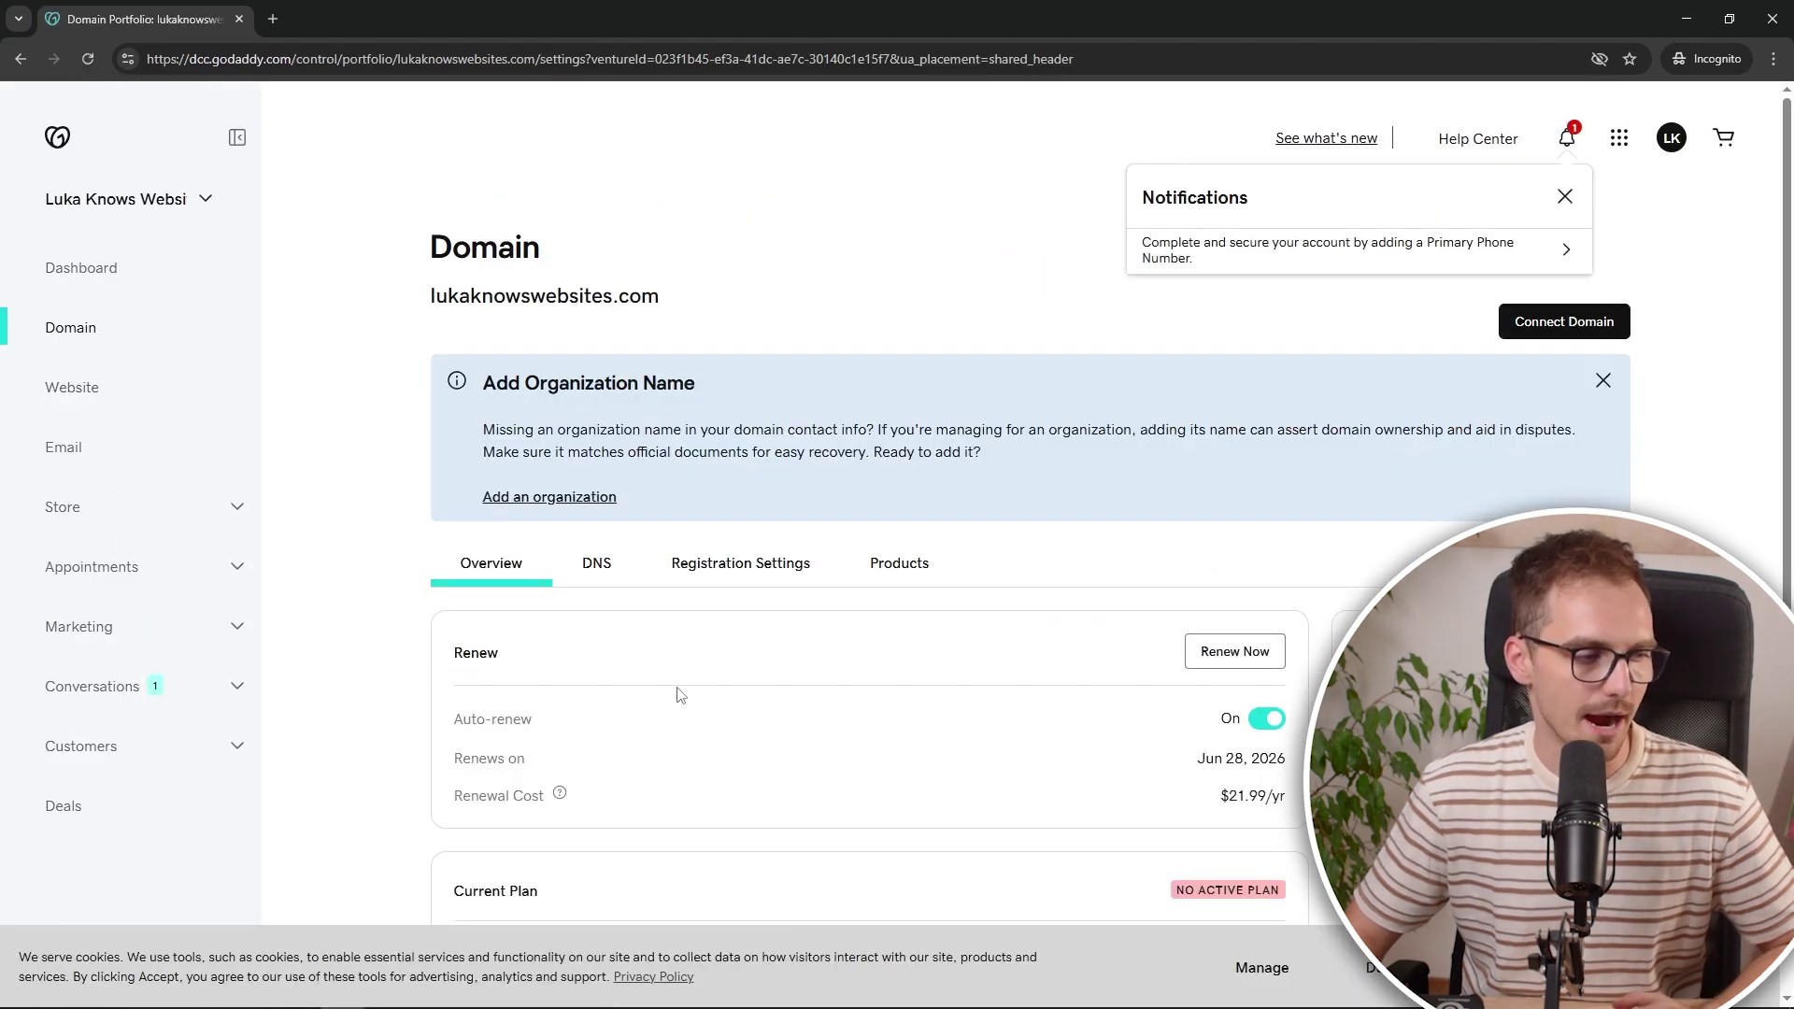
scroll(741, 709, "down", 2)
scroll(803, 654, "down", 1)
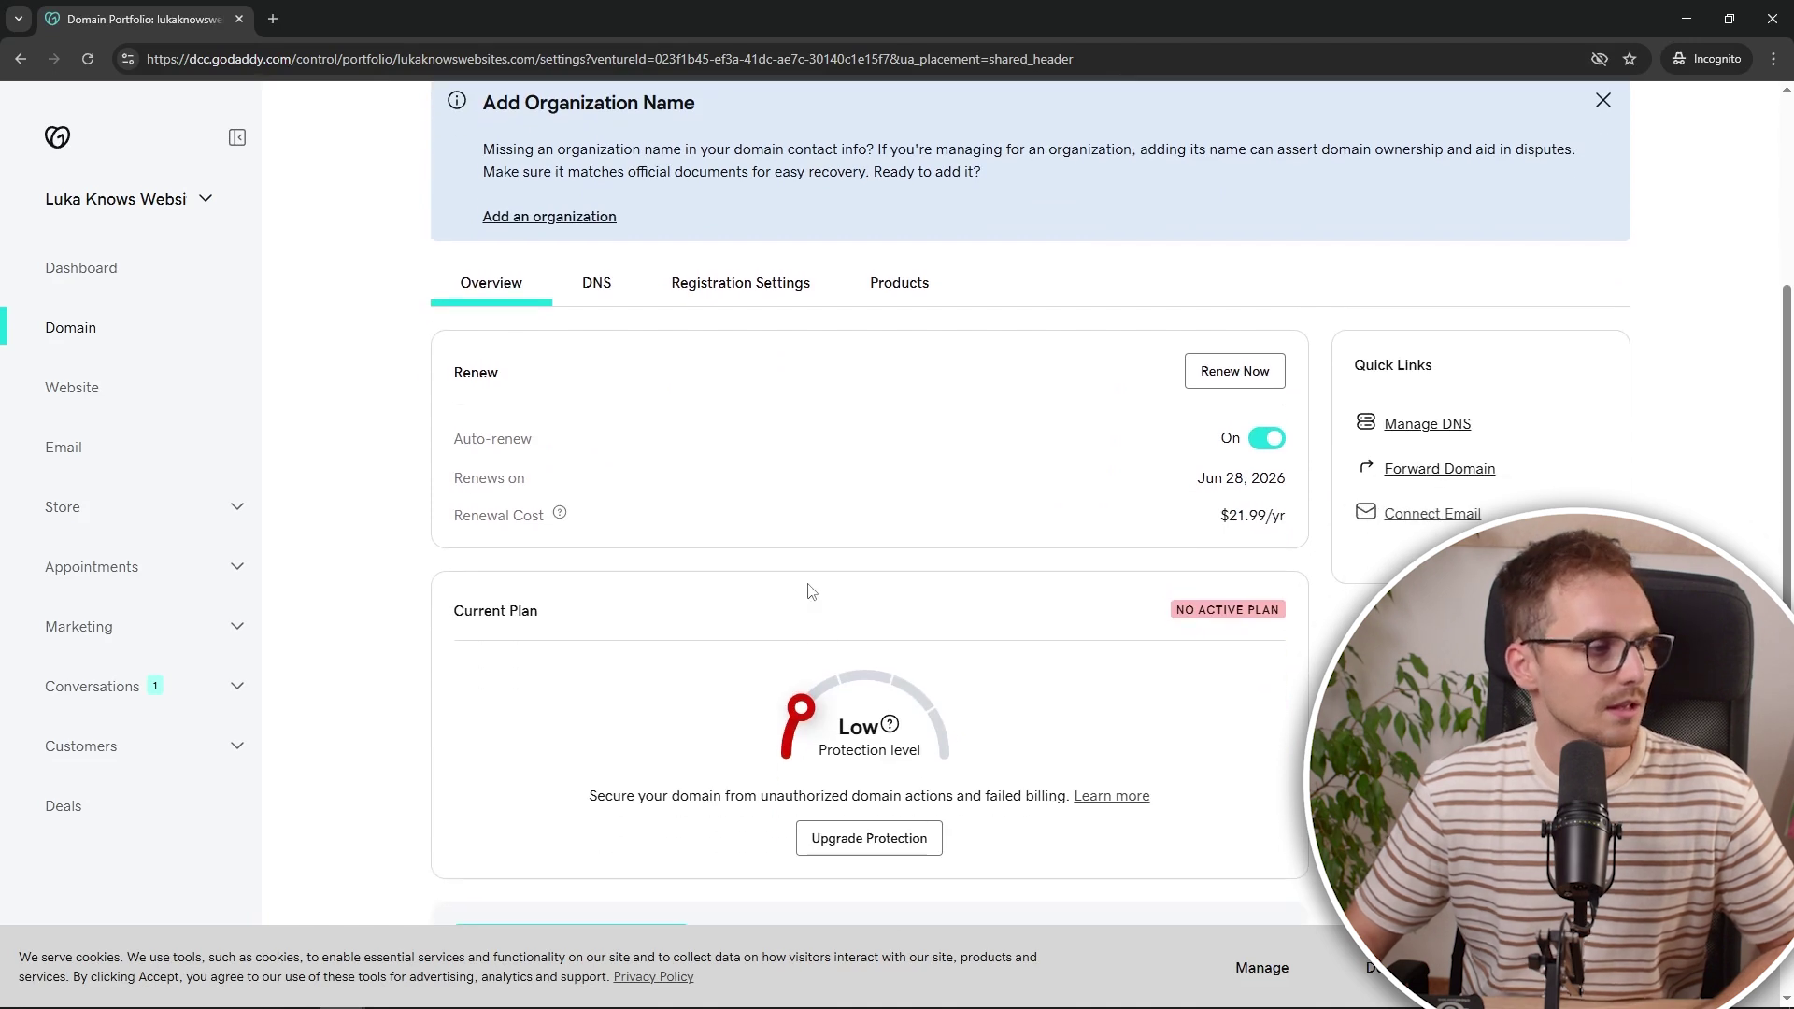
scroll(766, 519, "up", 2)
left_click_drag(427, 204, 730, 203)
left_click(729, 203)
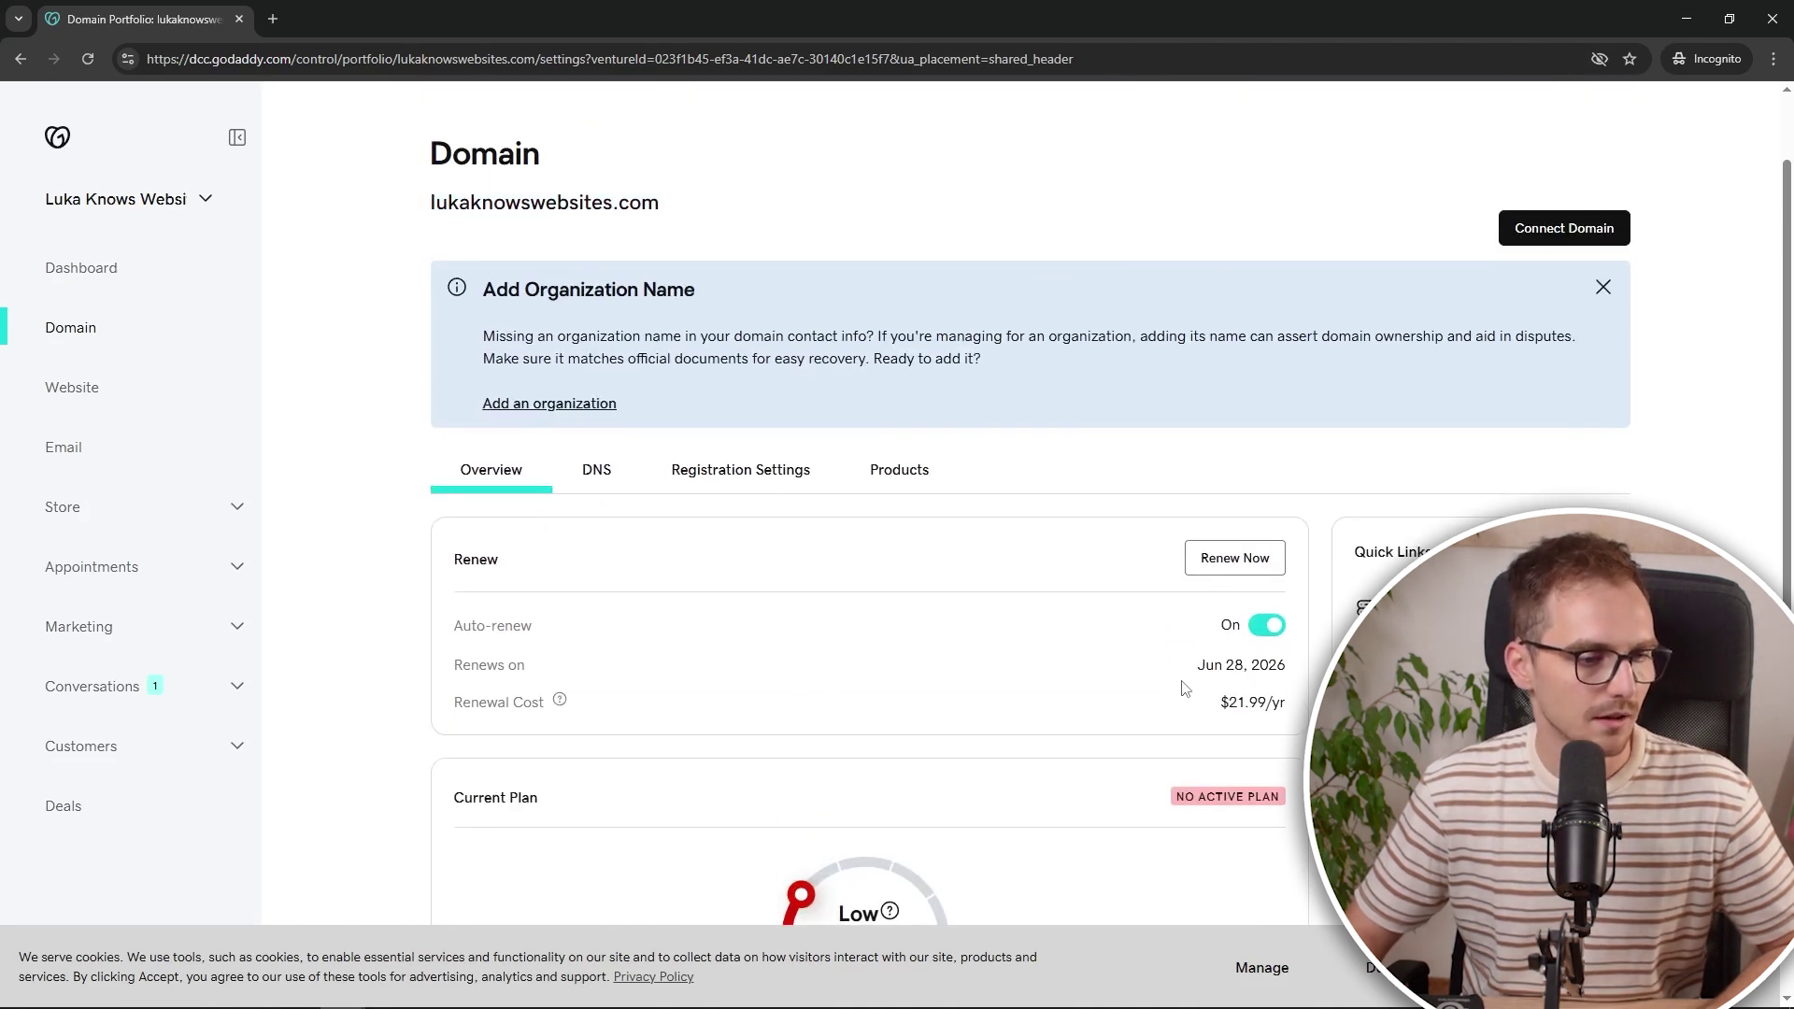
- Turn off auto-renew so the domain expires Jun 28, 2026
left_click_drag(450, 626, 567, 625)
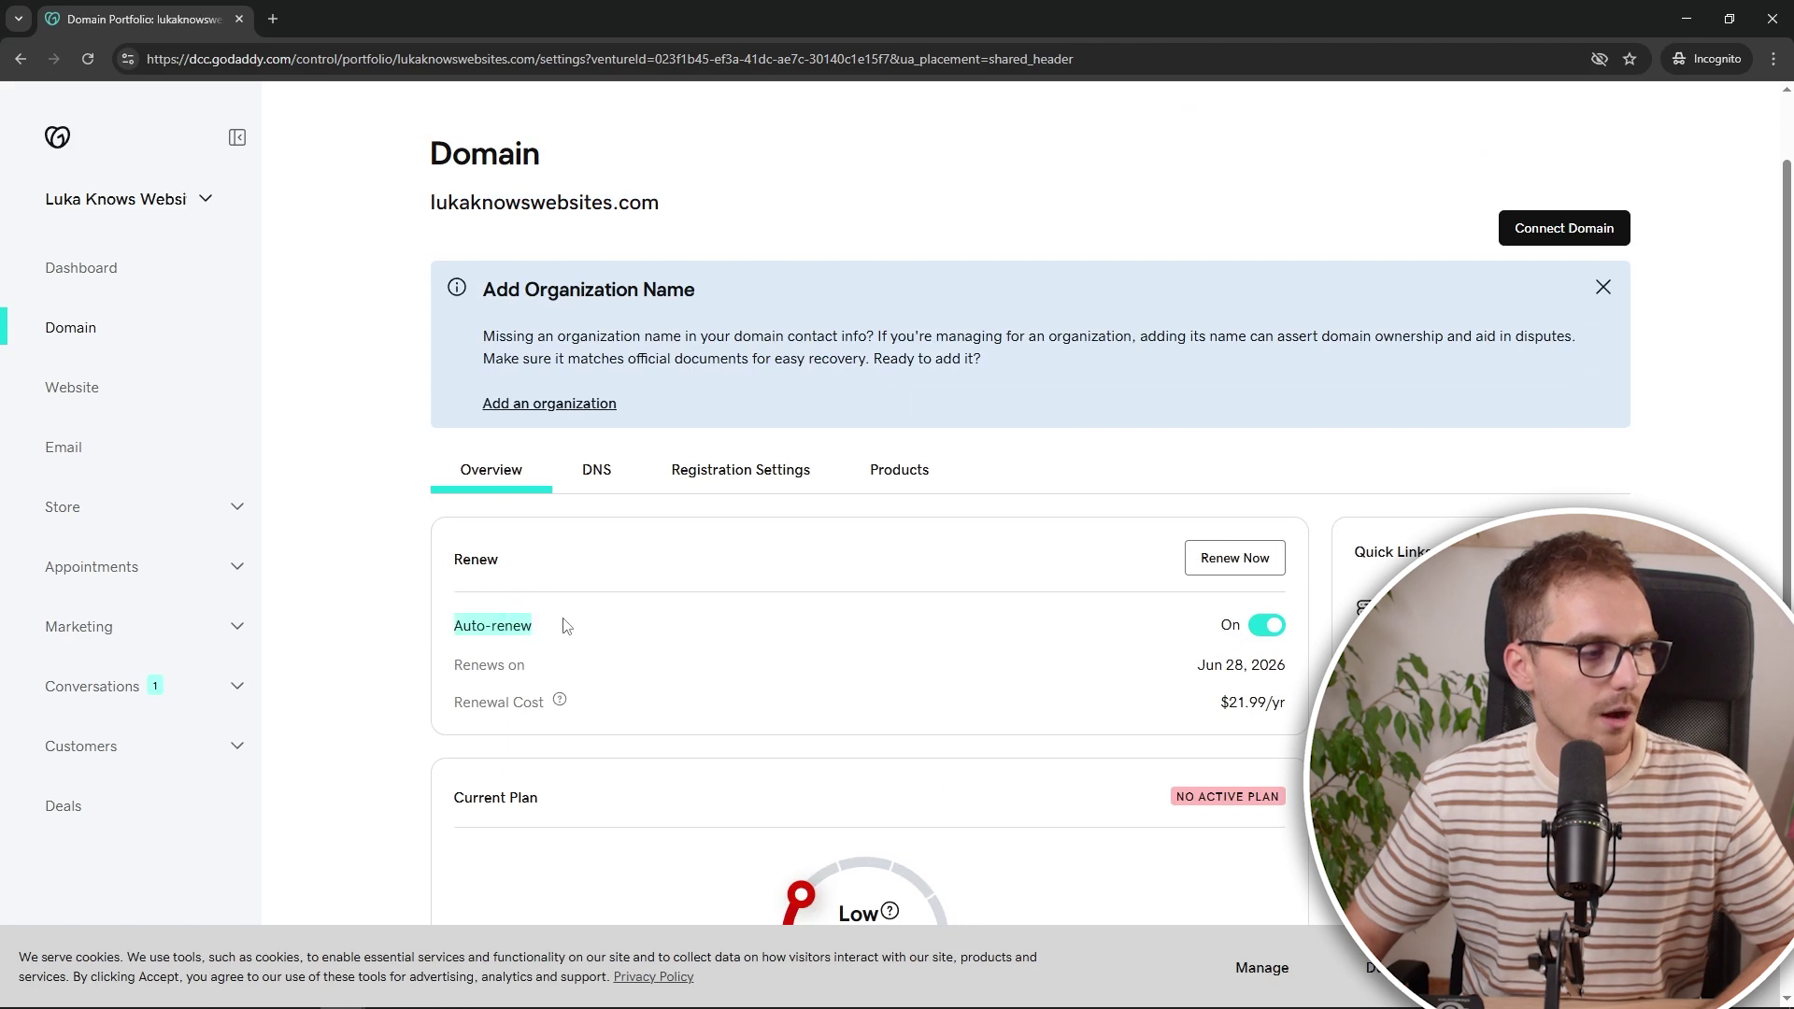
left_click(571, 625)
left_click(1274, 630)
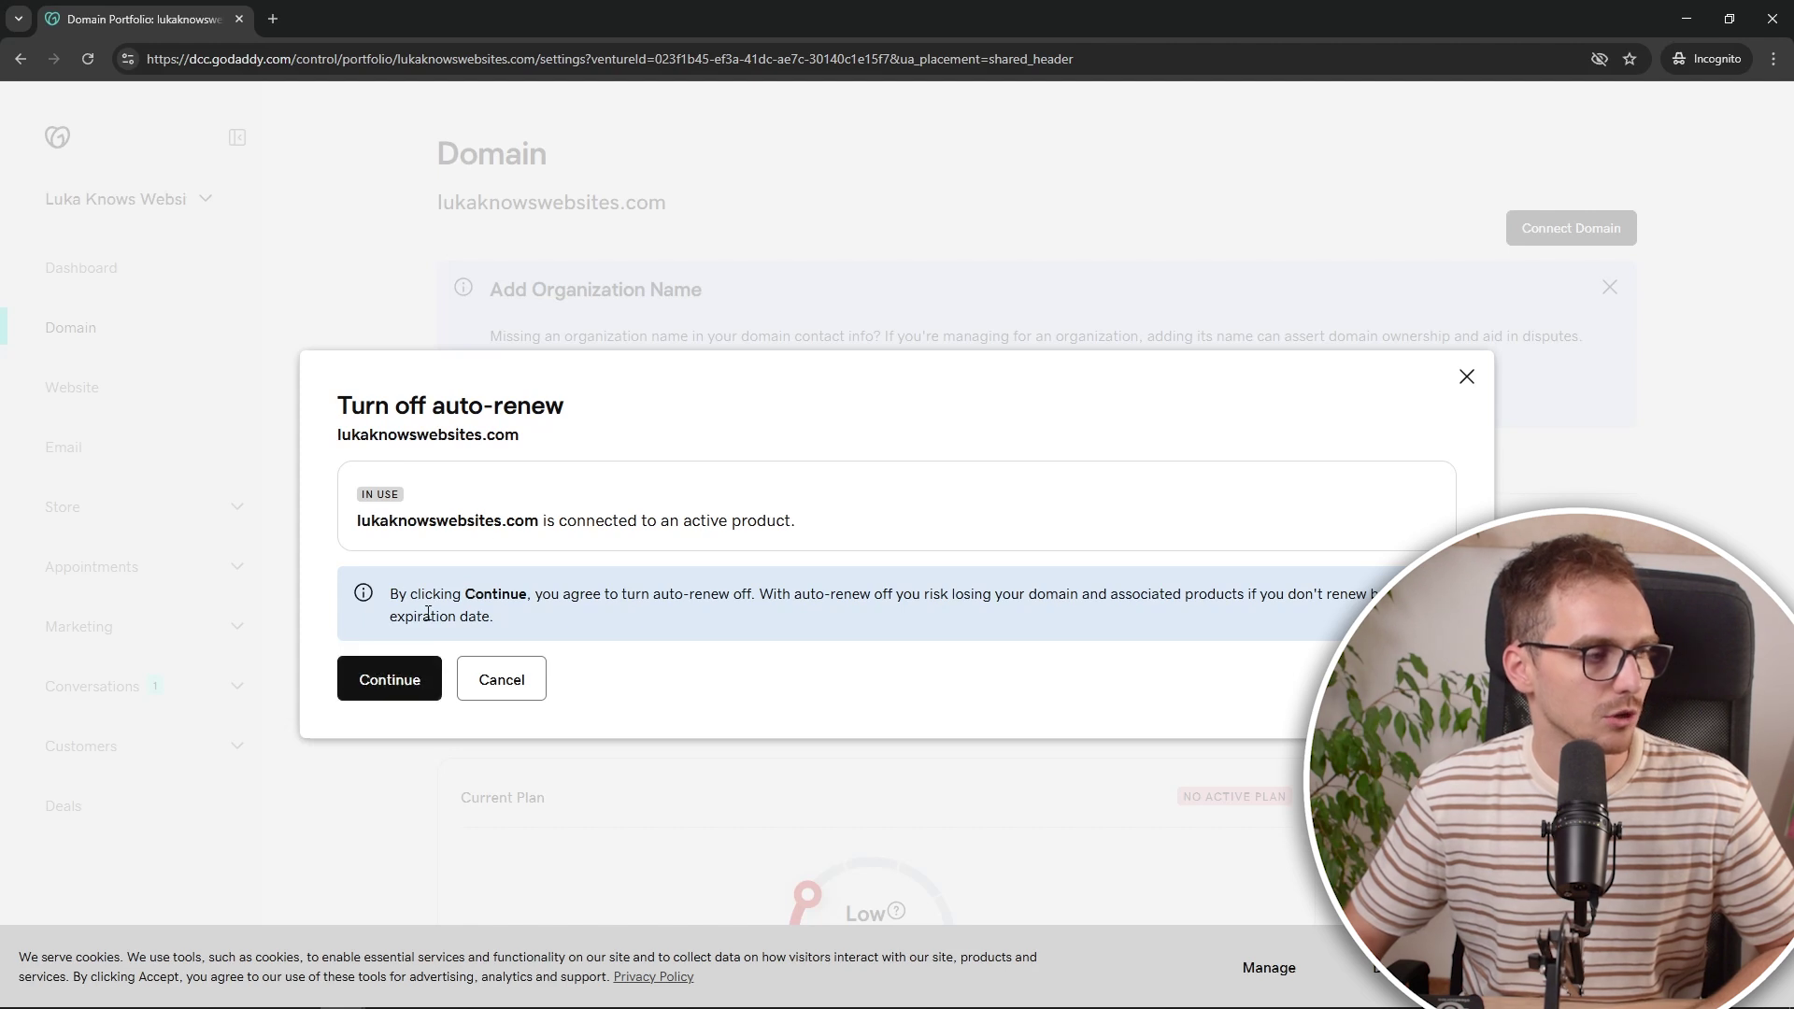
left_click(391, 672)
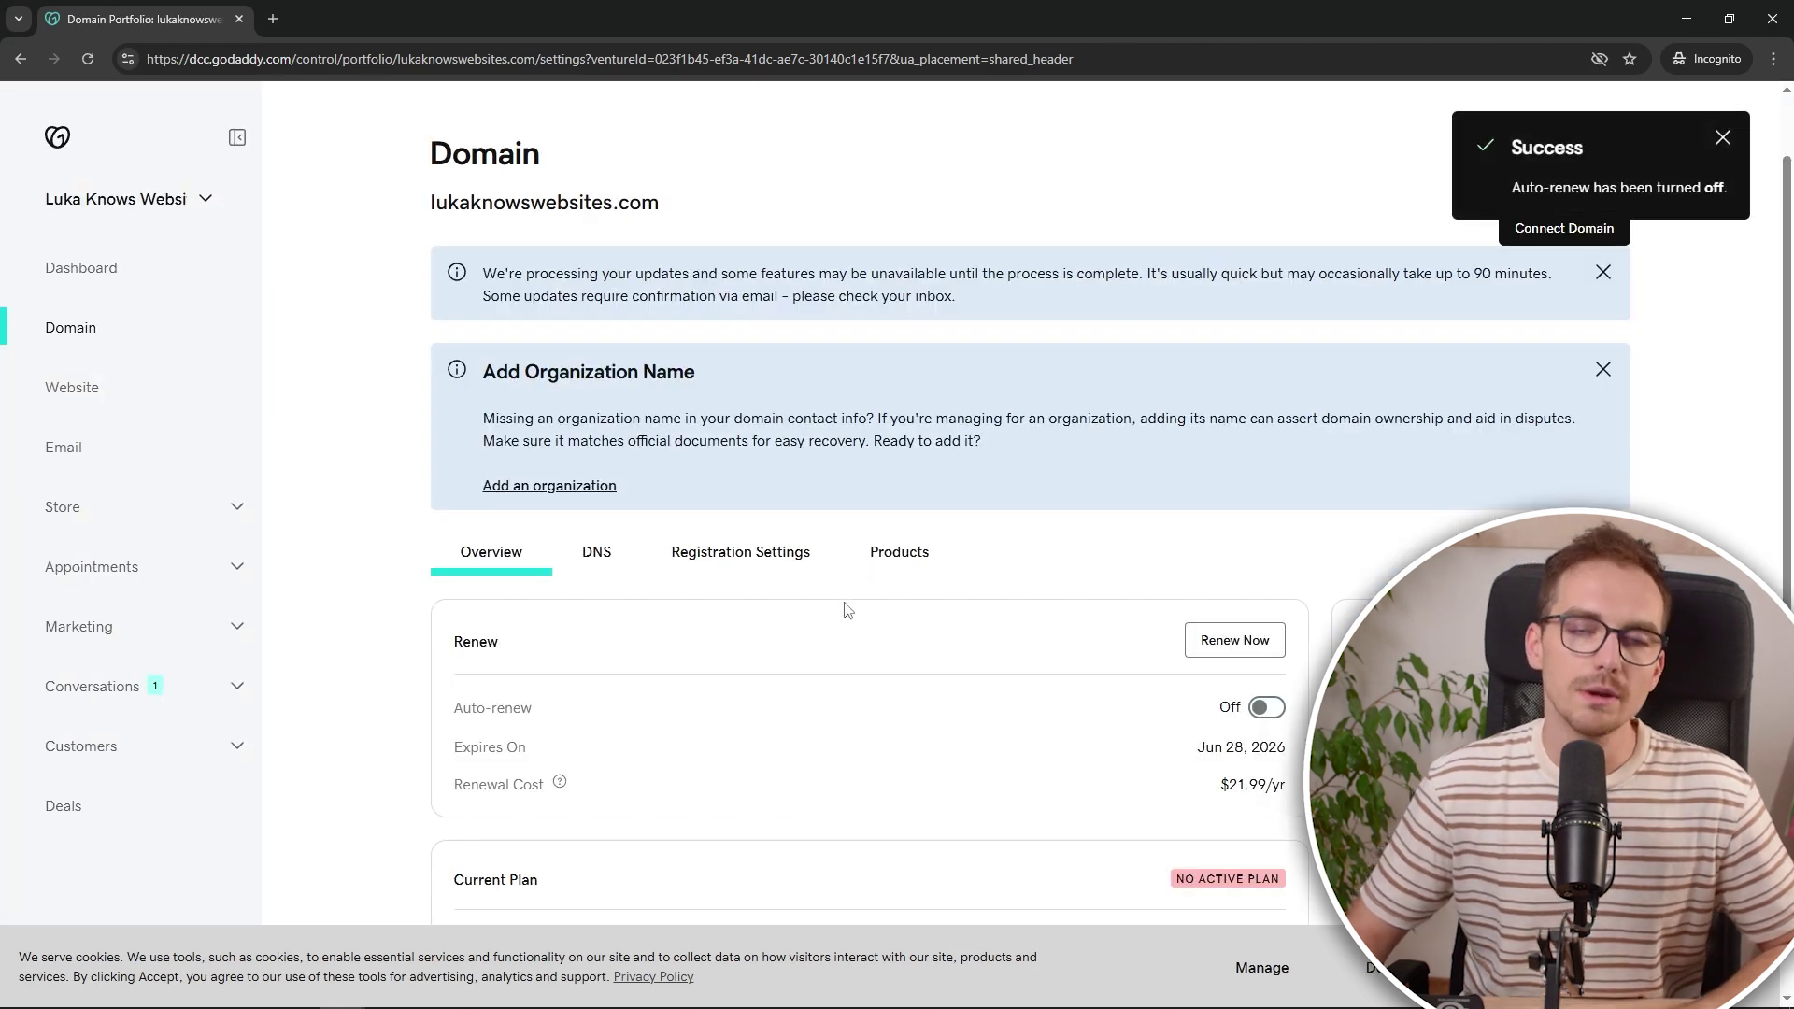
scroll(845, 609, "down", 2)
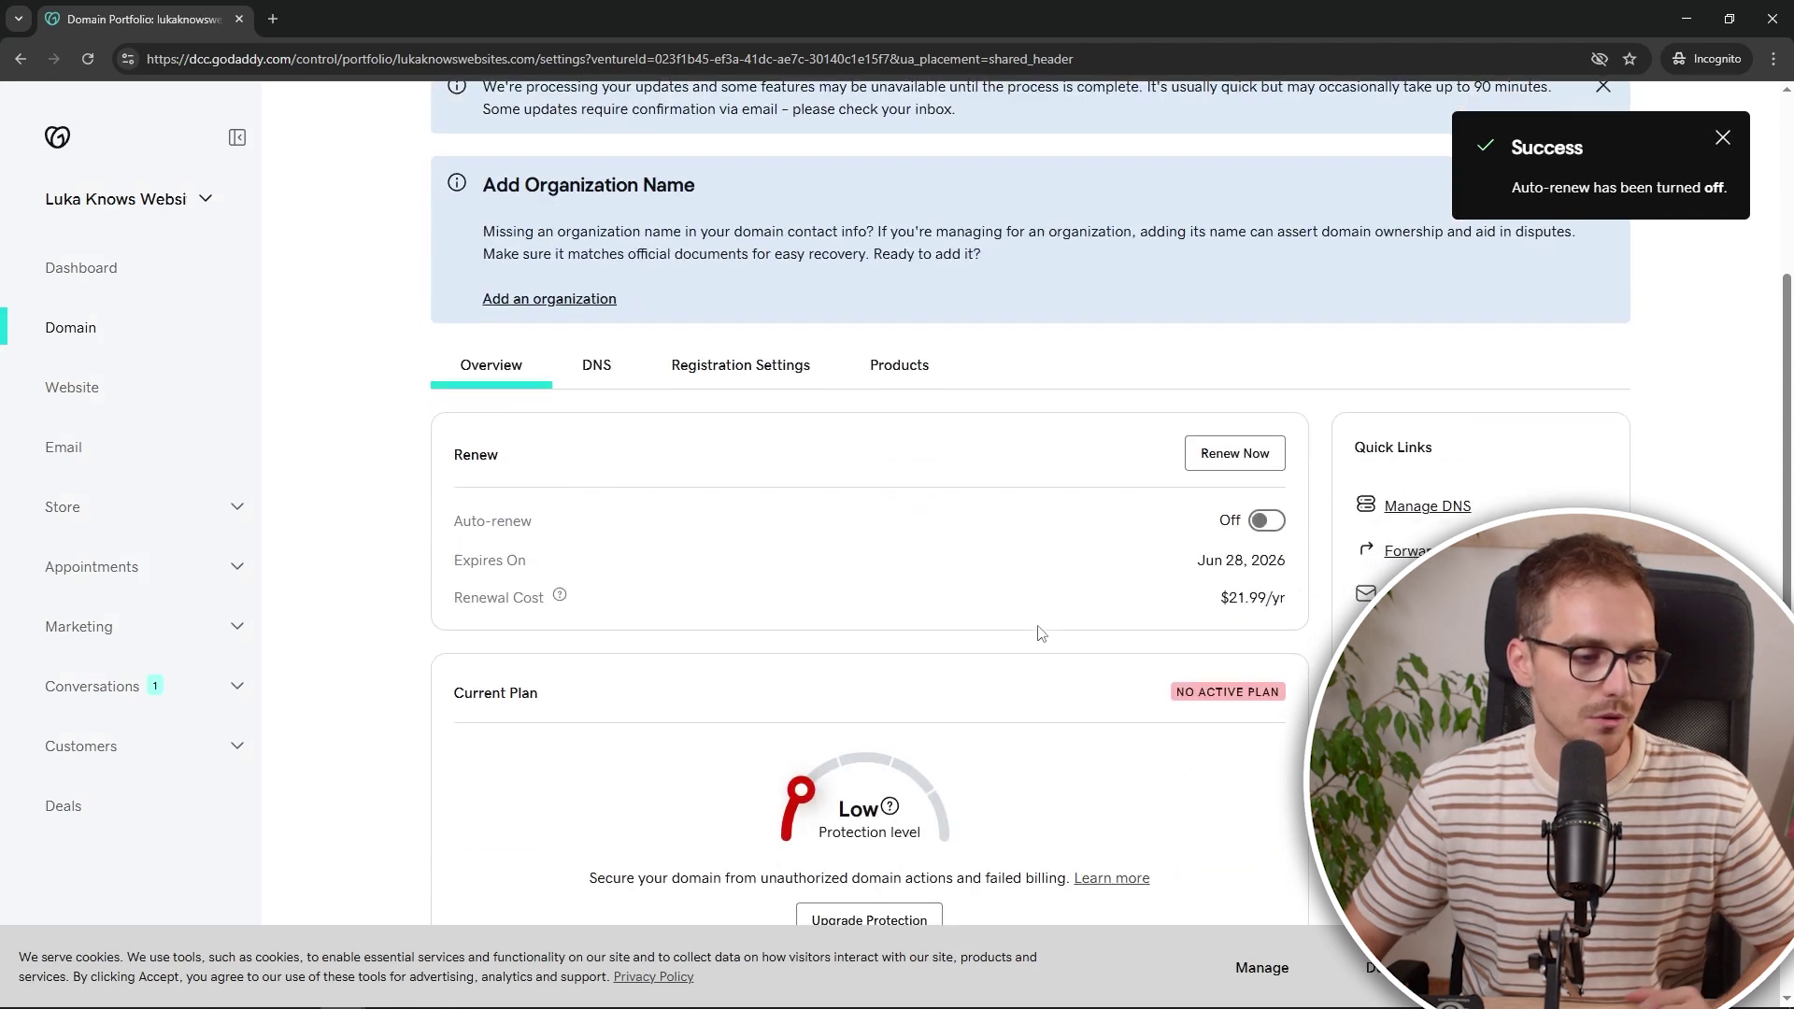
scroll(921, 713, "down", 2)
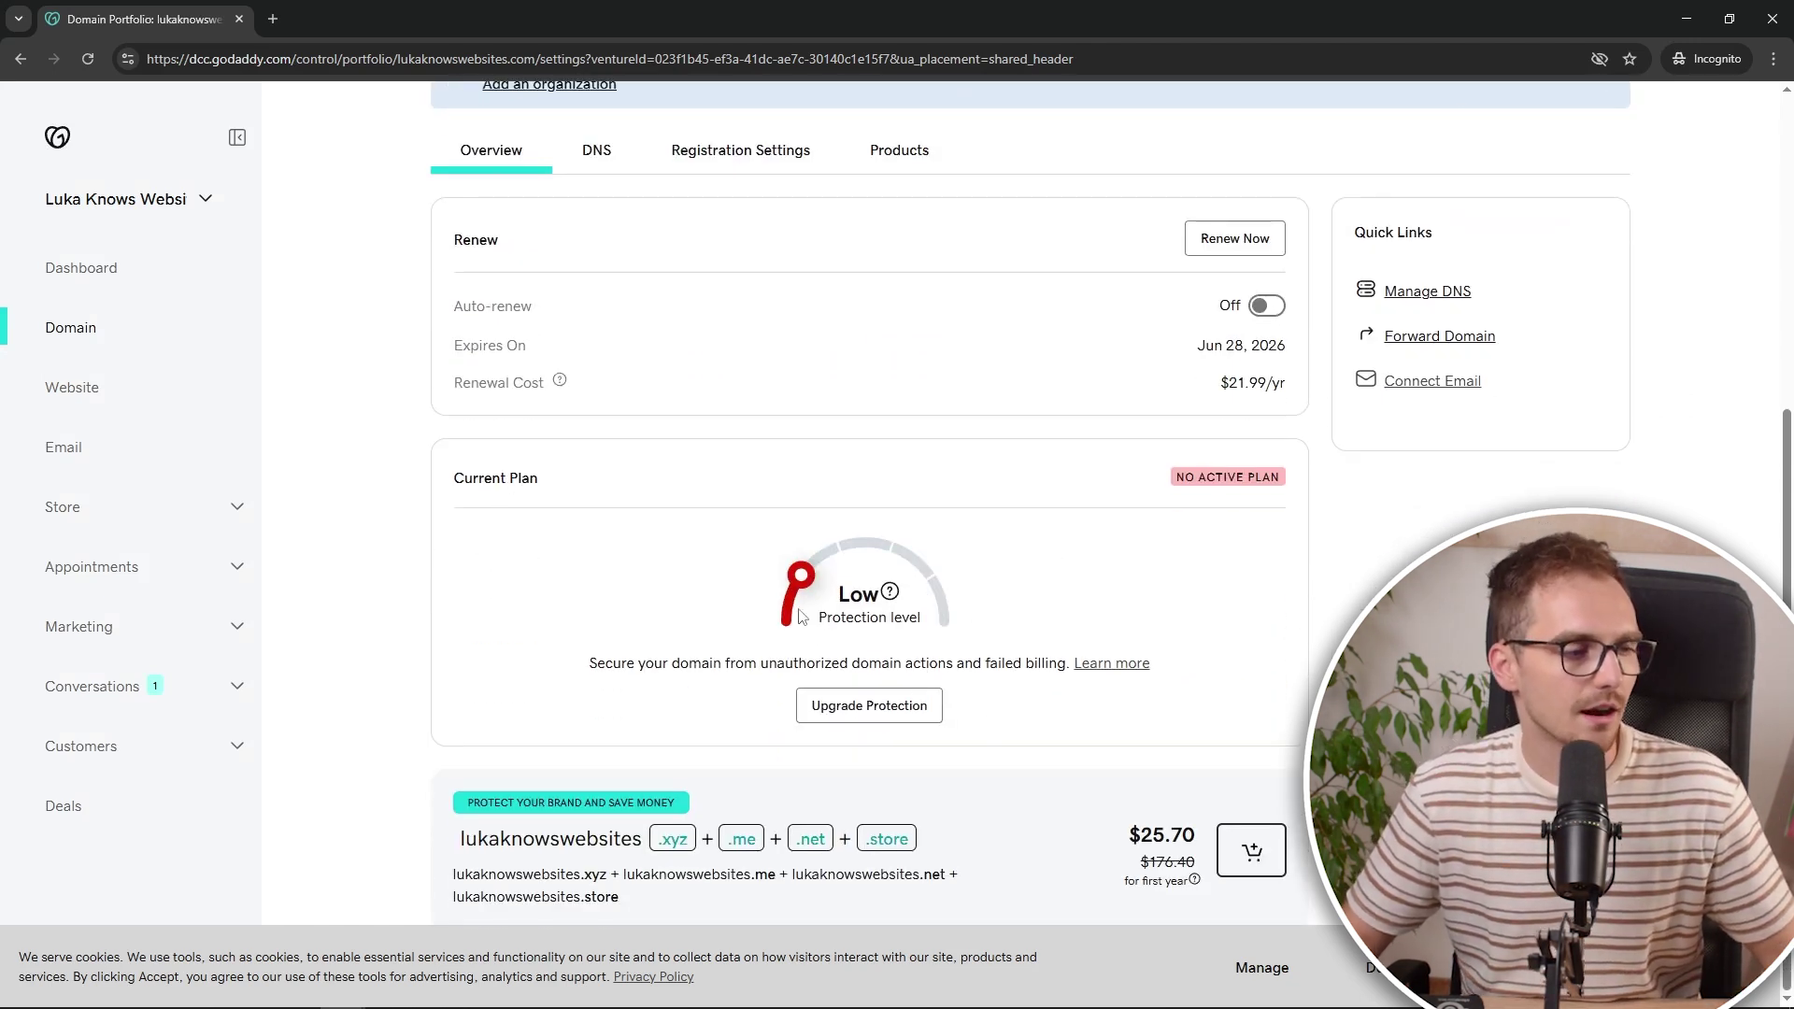
left_click(888, 714)
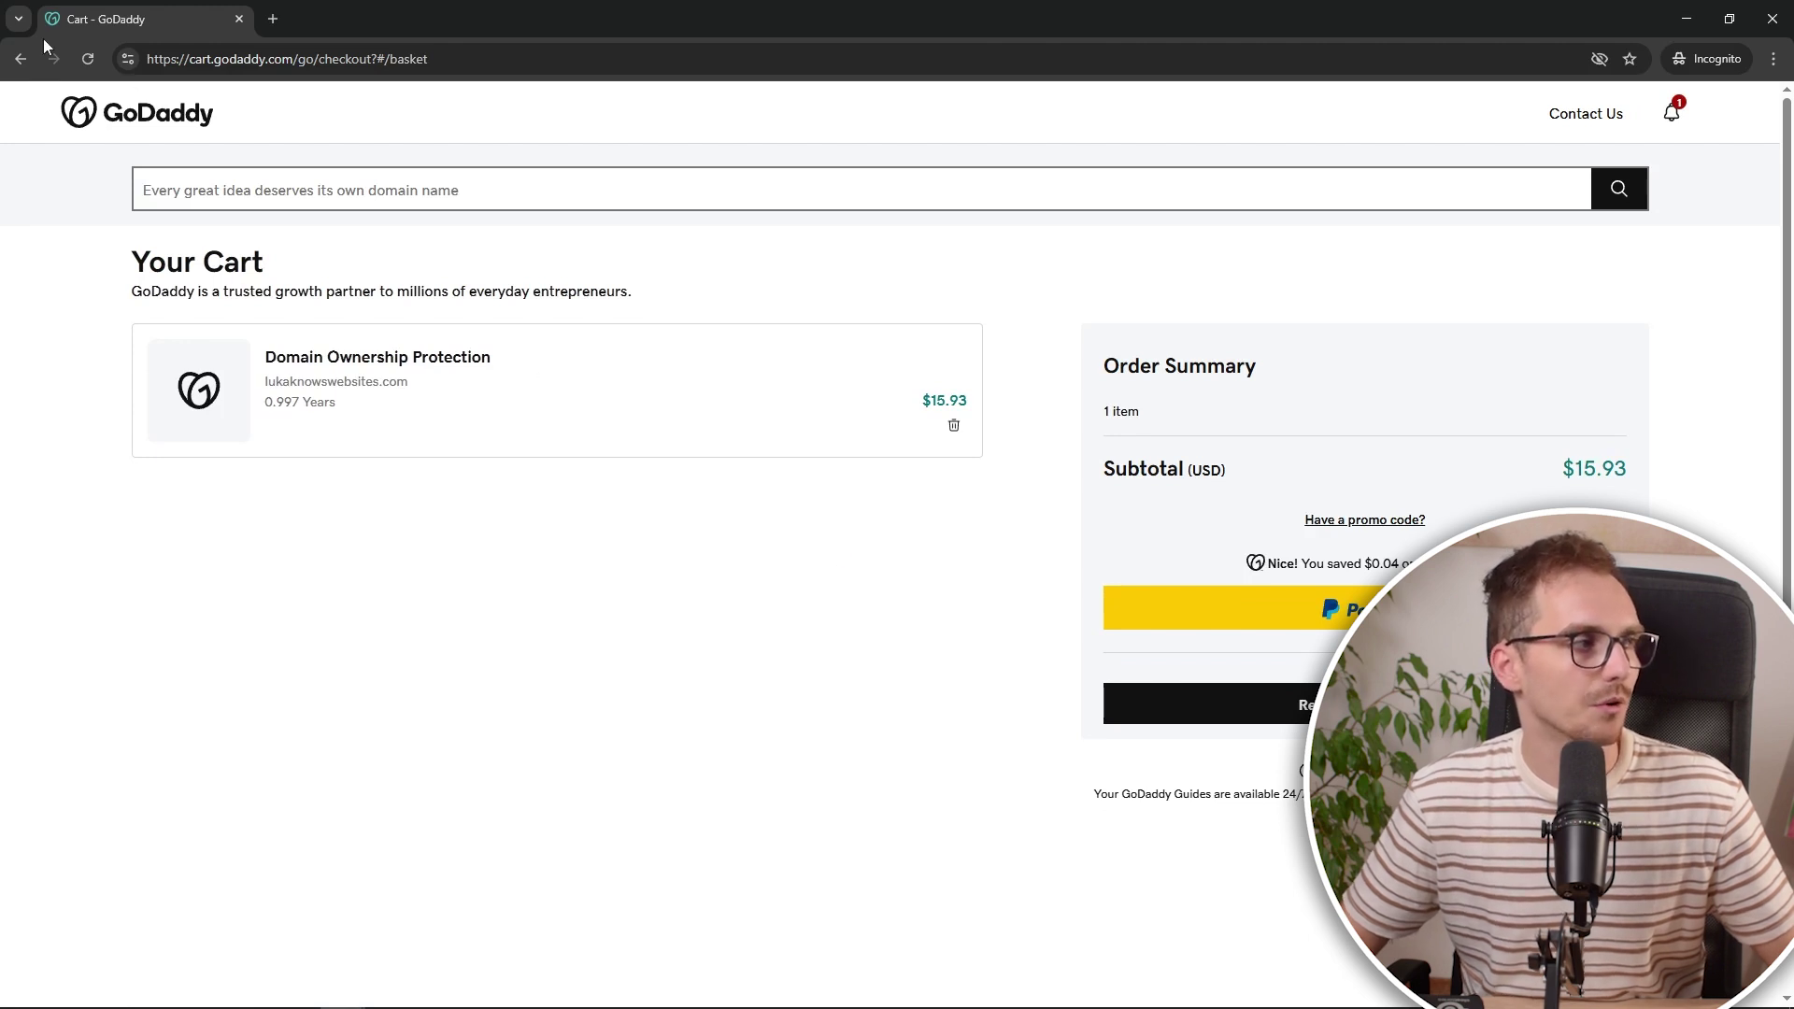
left_click(20, 61)
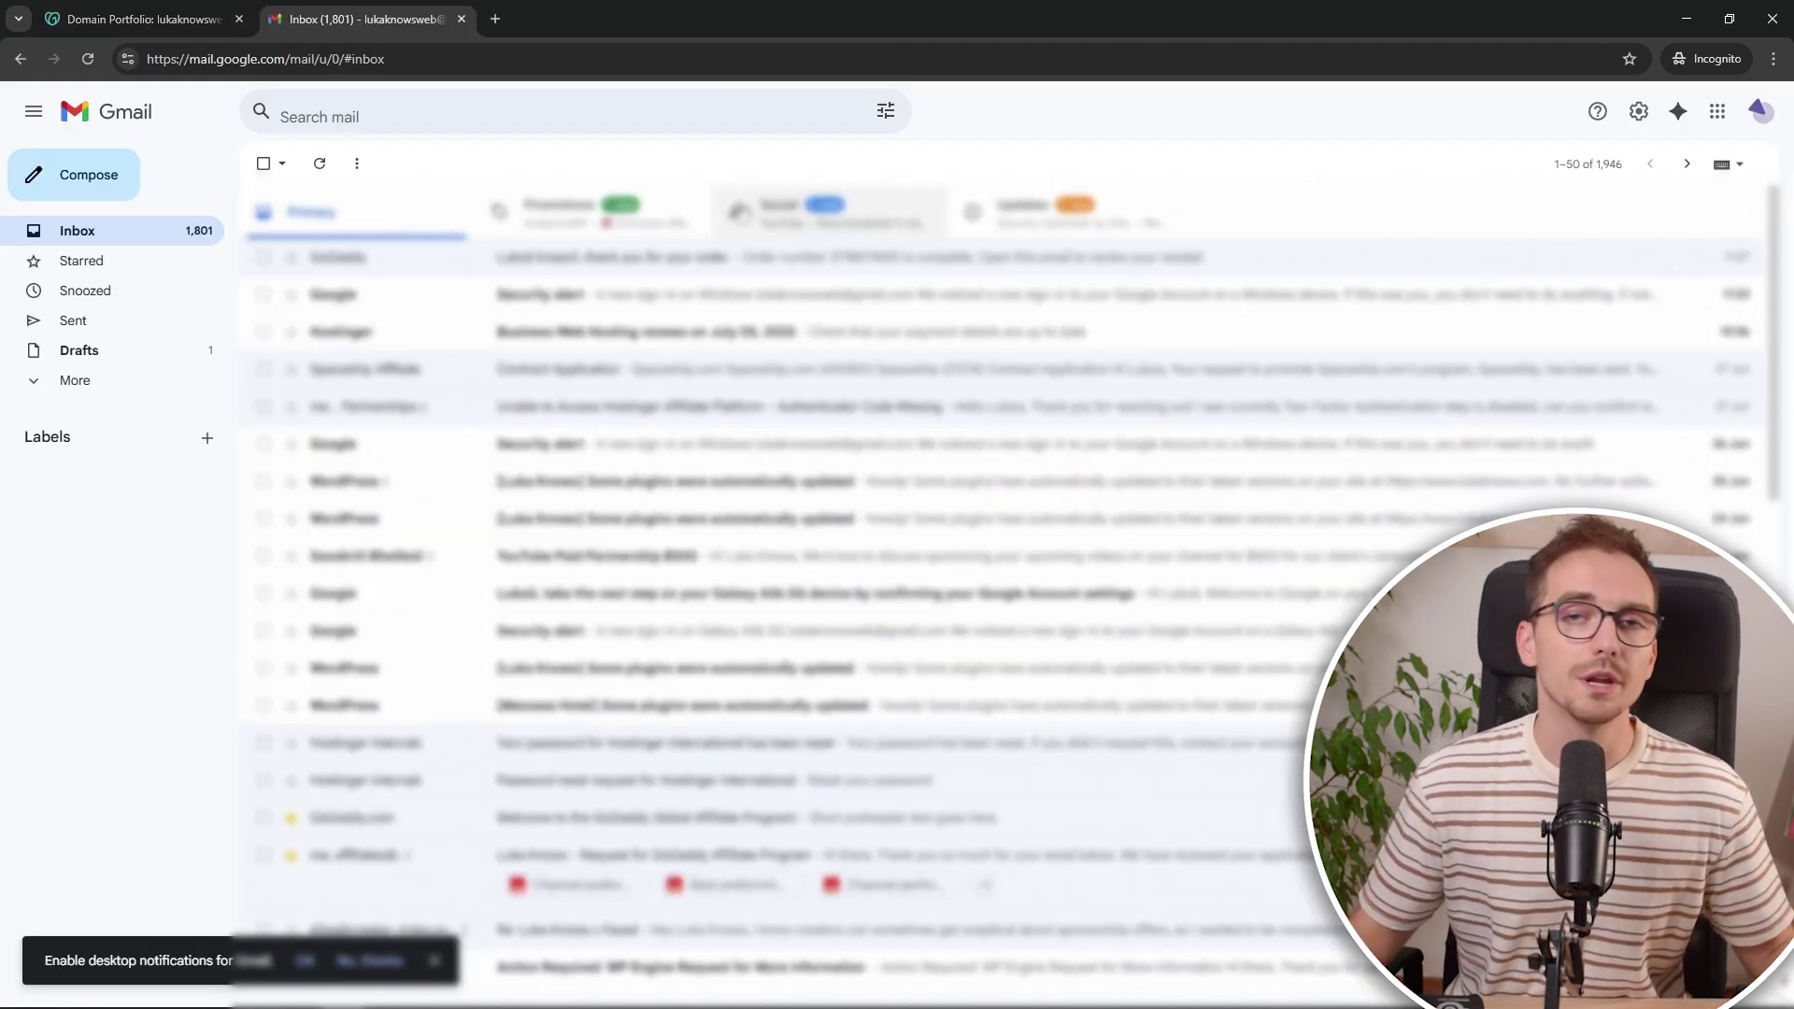
- Check GoDaddy's $16.20 .COM order confirmation email in Gmail, then return to the GoDaddy tab
left_click(887, 258)
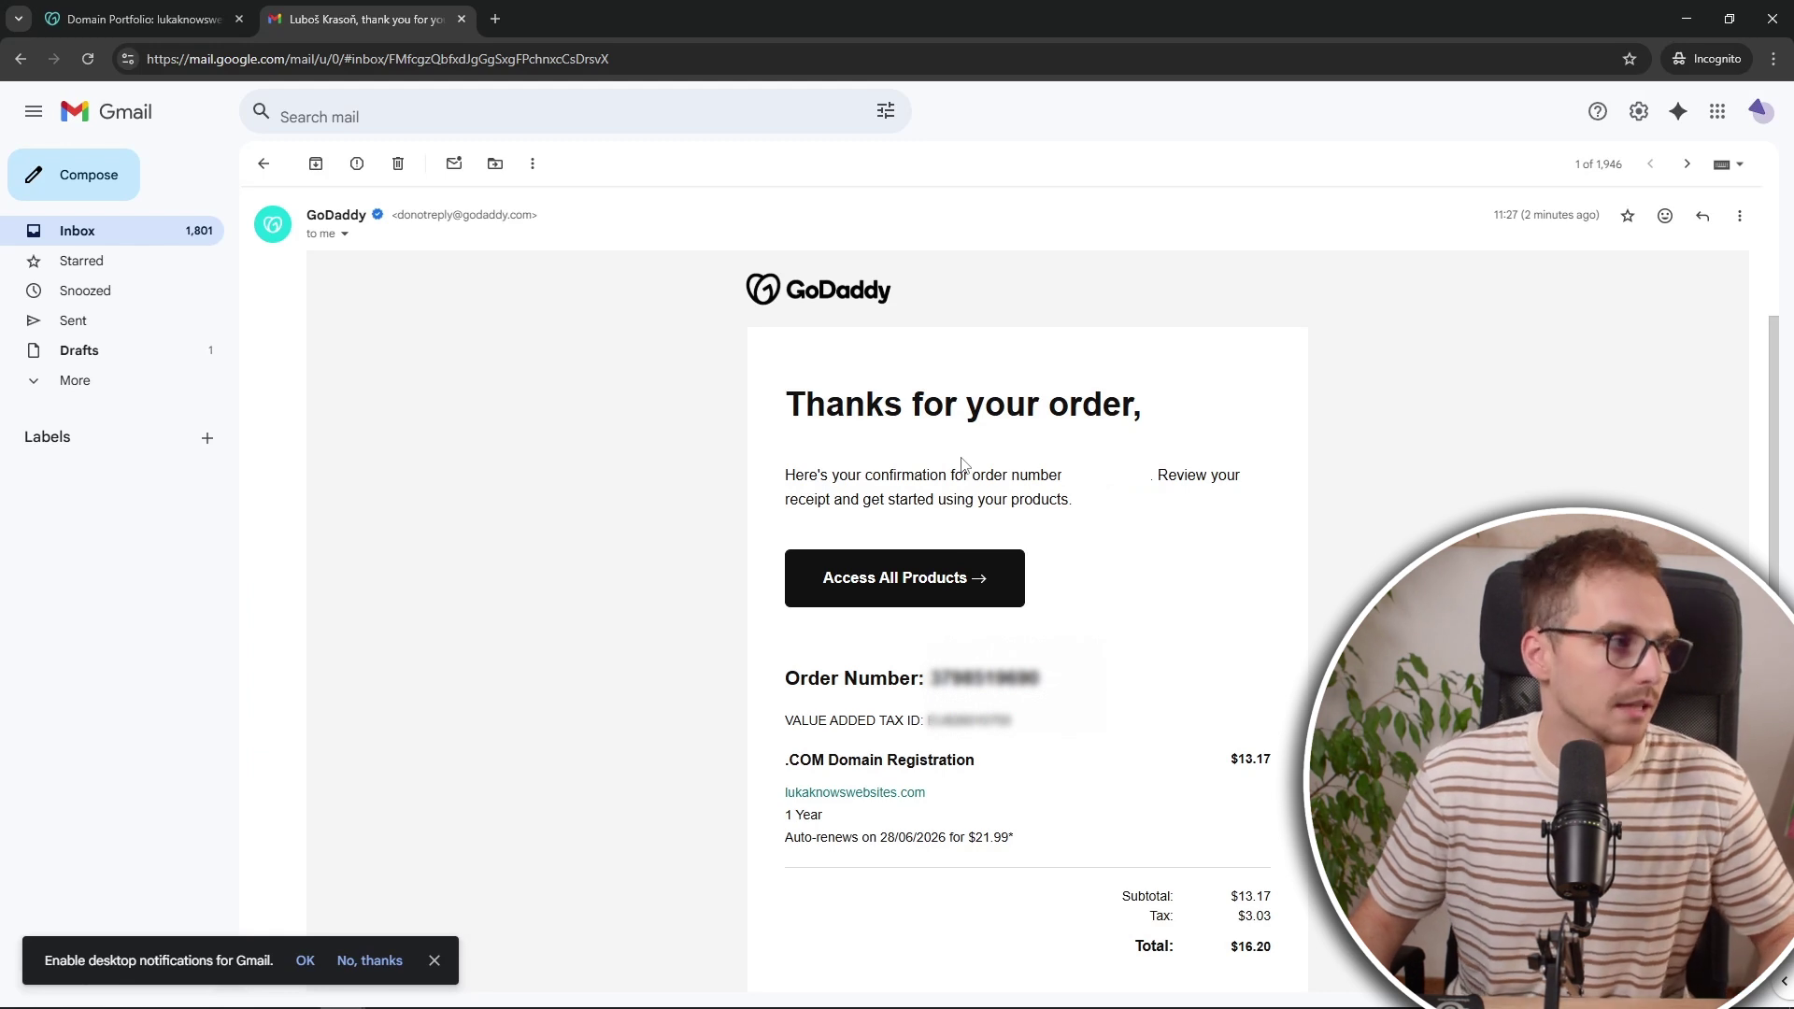
key("ctrl+shift+Tab")
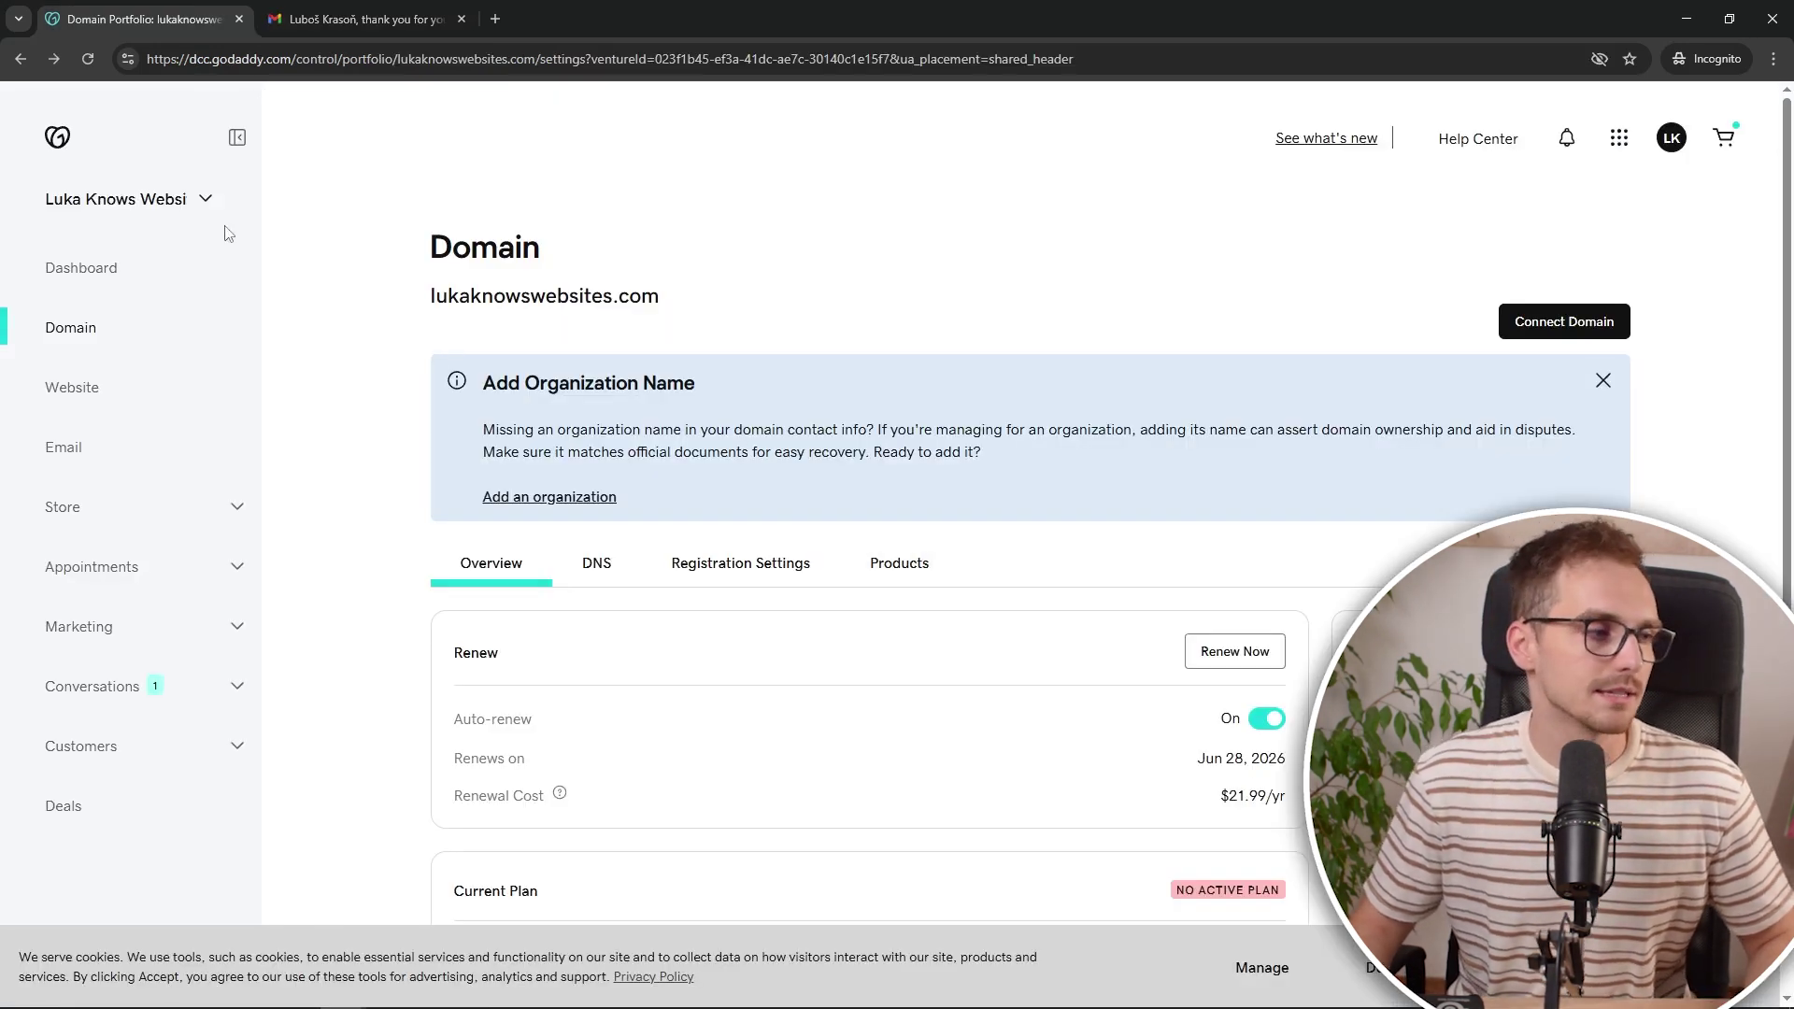
- Reload the domain page and view the DNS records table with its A, NS and CNAME entries
left_click(92, 69)
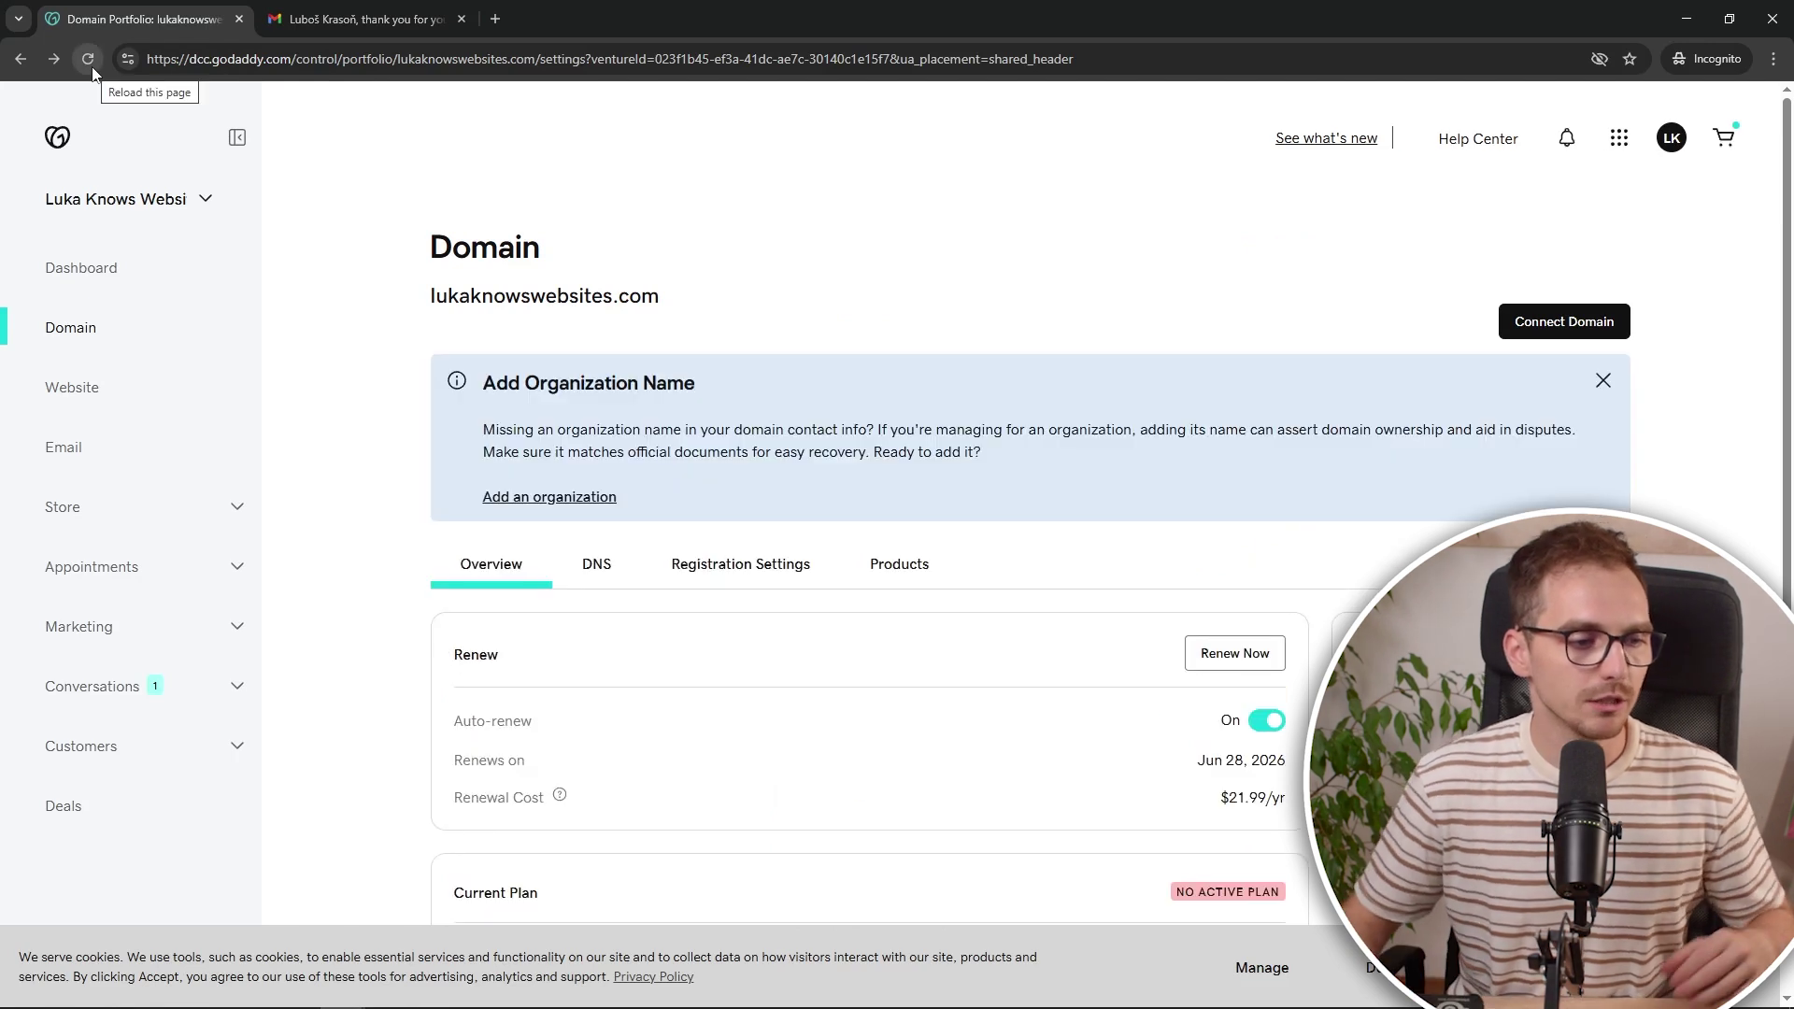
scroll(502, 262, "down", 3)
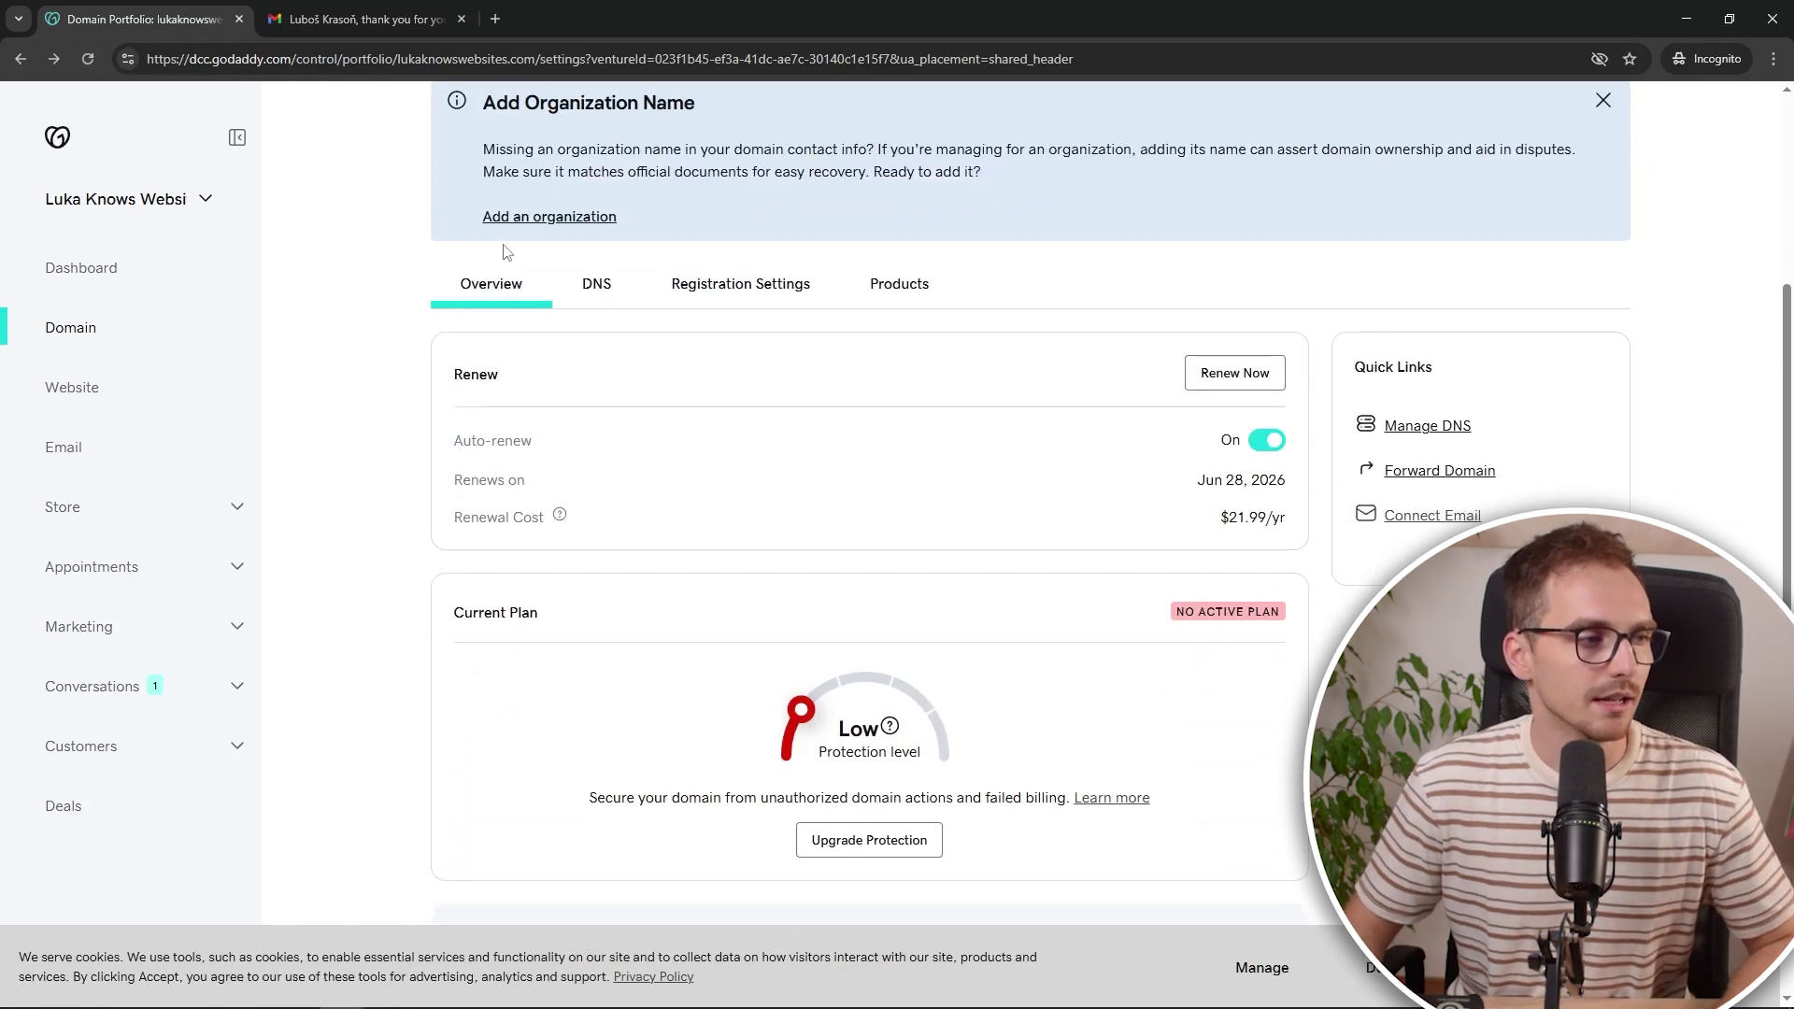
scroll(560, 327, "up", 1)
left_click(607, 398)
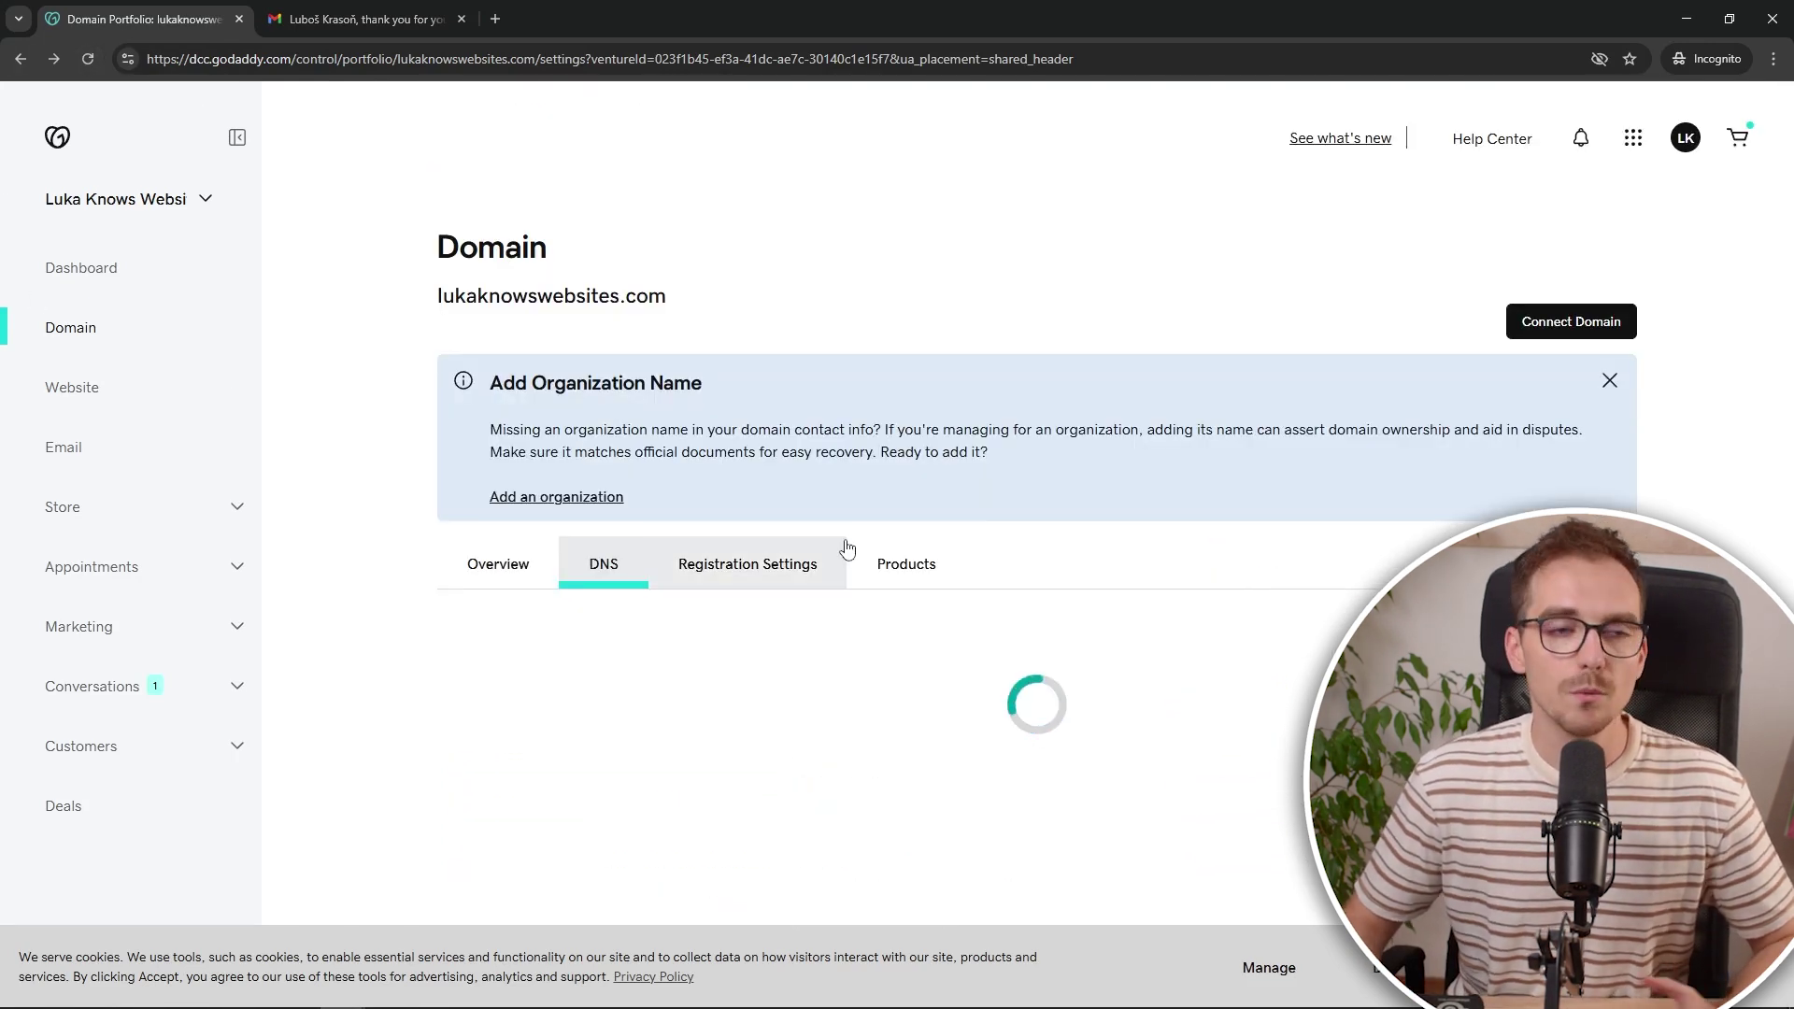
scroll(913, 580, "down", 4)
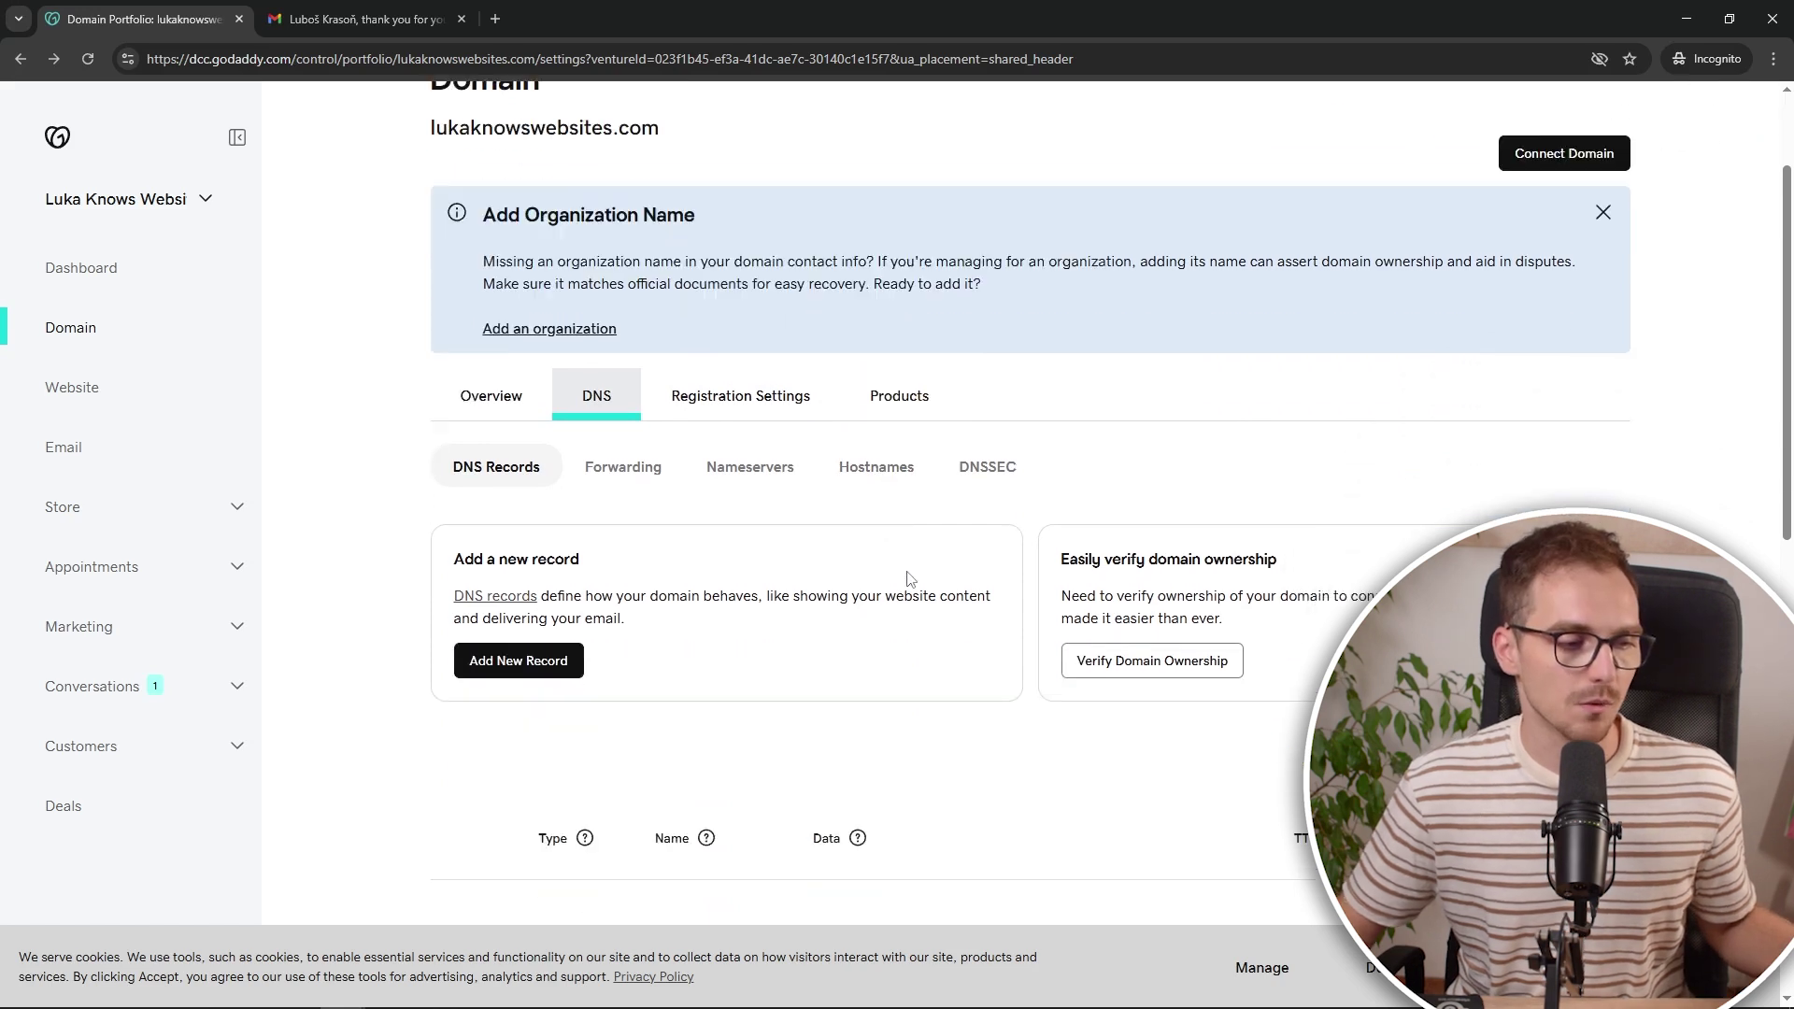
scroll(1007, 576, "down", 3)
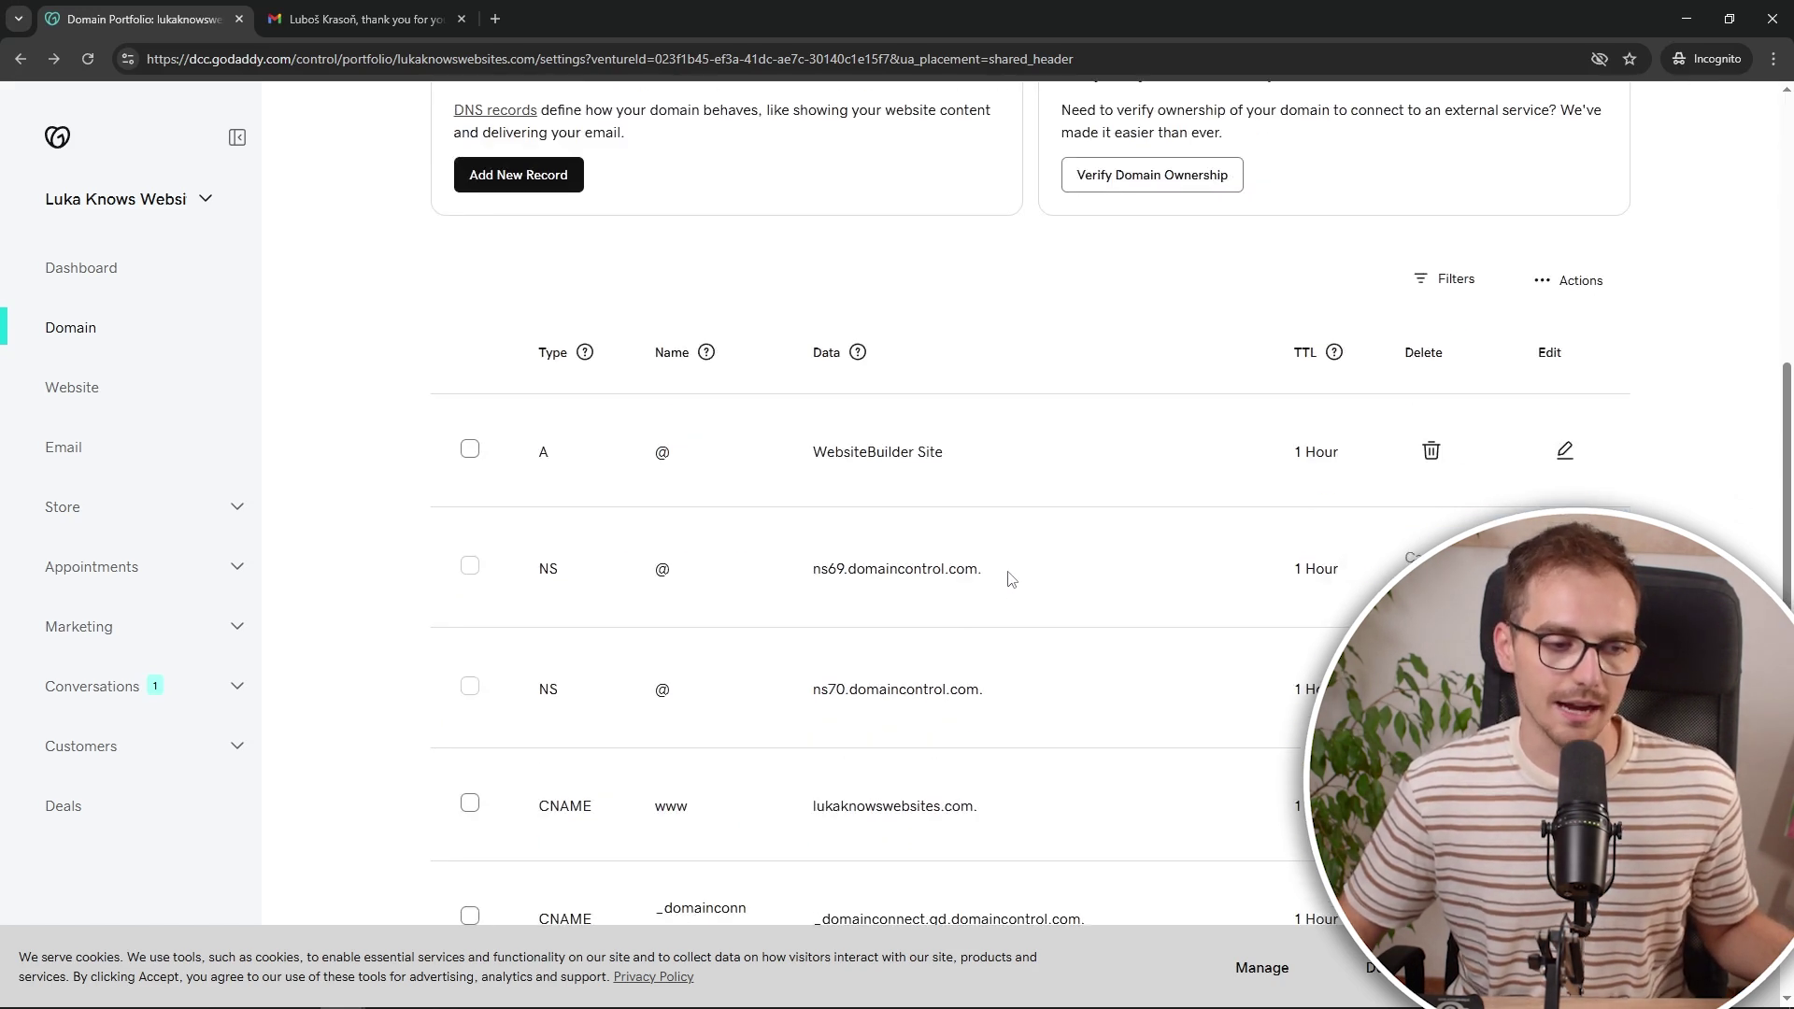